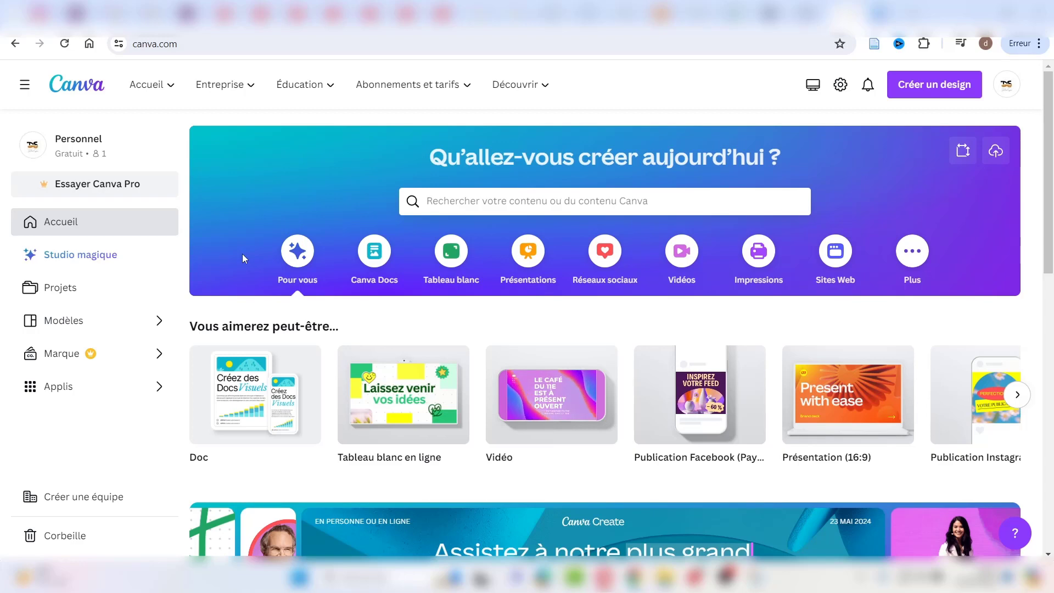
- Search Canva's templates for "profile picture"
{"action": "left_click", "coordinate": [446, 203]}
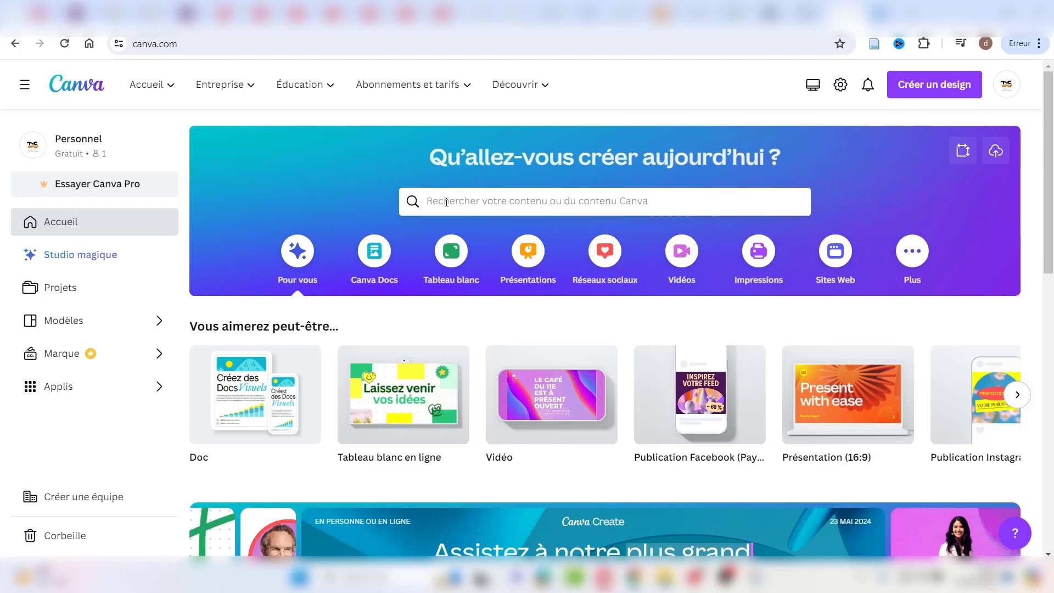
{"action": "type", "text": "profile pic"}
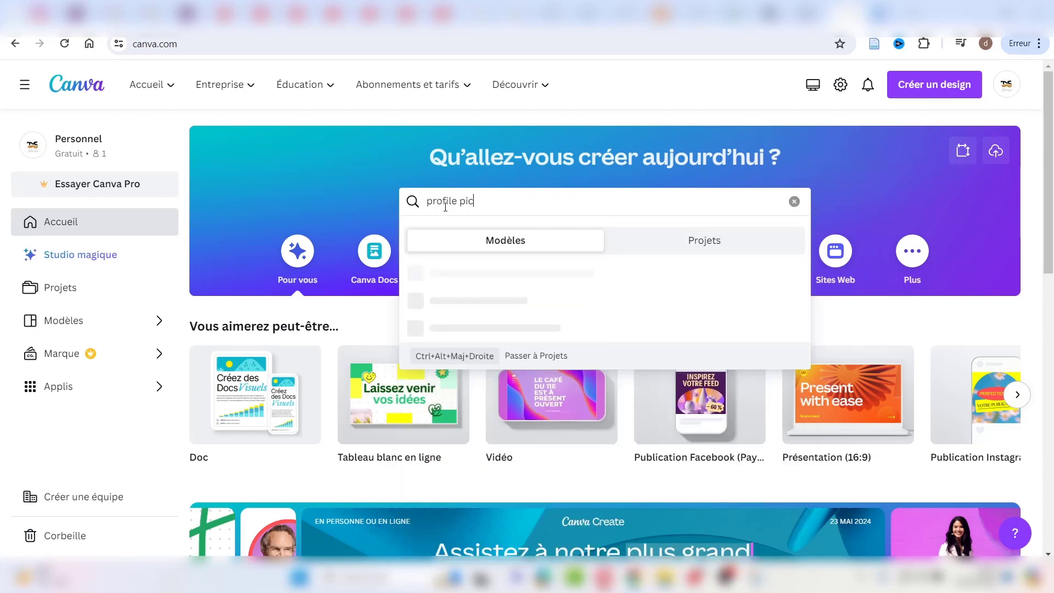
{"action": "type", "text": "ture"}
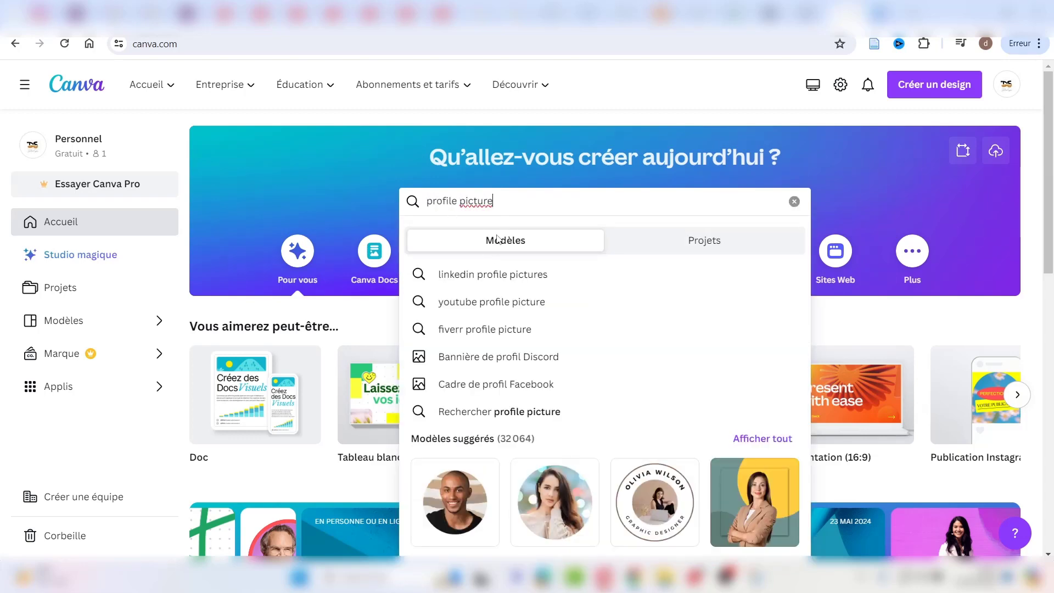
{"action": "key", "text": "Return"}
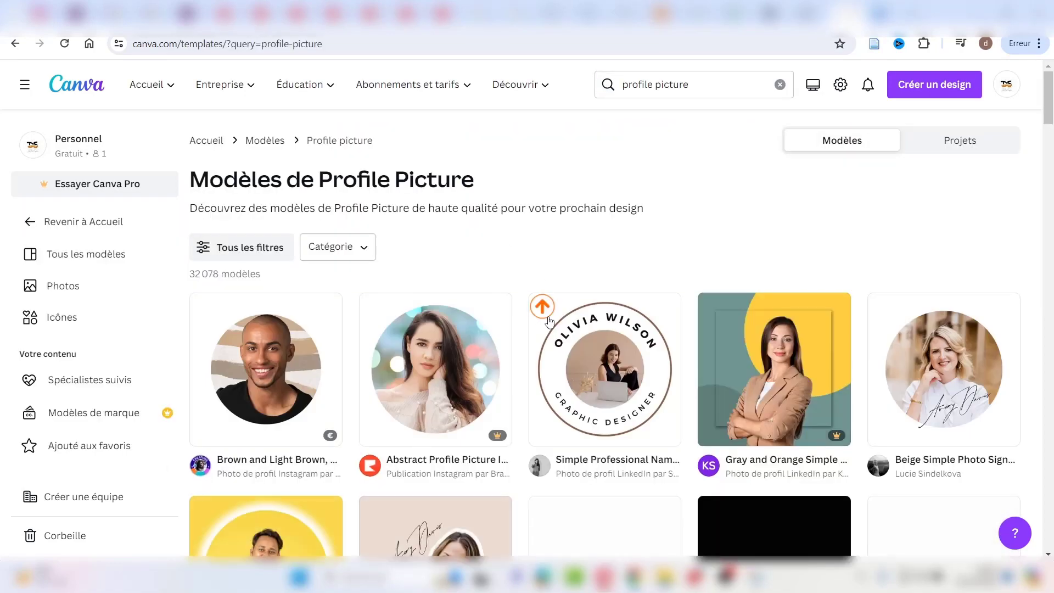
- Look through the profile picture templates to compare the available frame and background styles
{"action": "scroll", "coordinate": [550, 321], "scroll_direction": "down", "scroll_amount": 3}
{"action": "scroll", "coordinate": [550, 321], "scroll_direction": "down", "scroll_amount": 8}
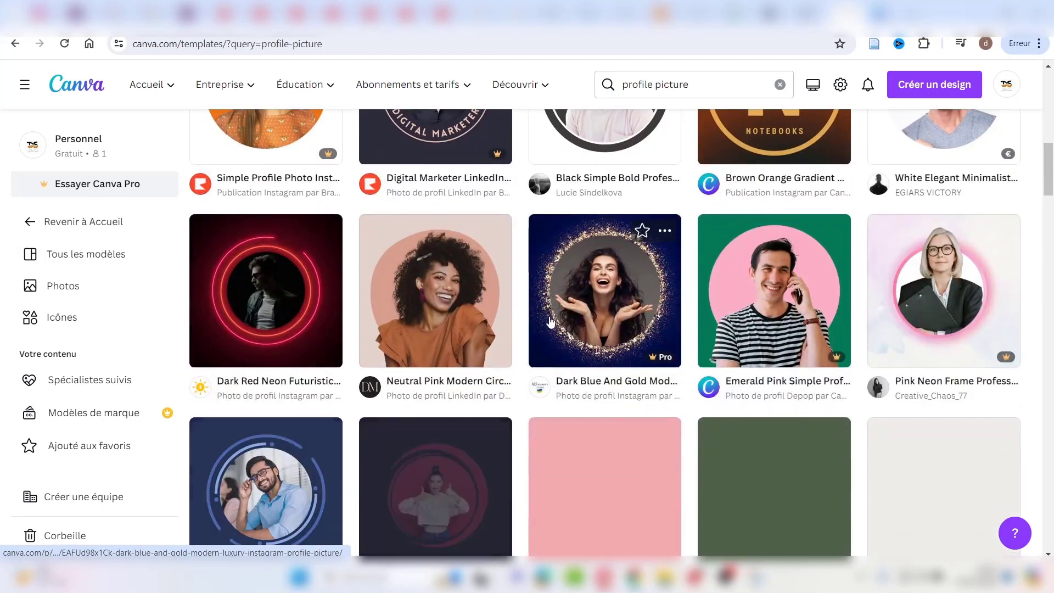
{"action": "scroll", "coordinate": [550, 321], "scroll_direction": "down", "scroll_amount": 3}
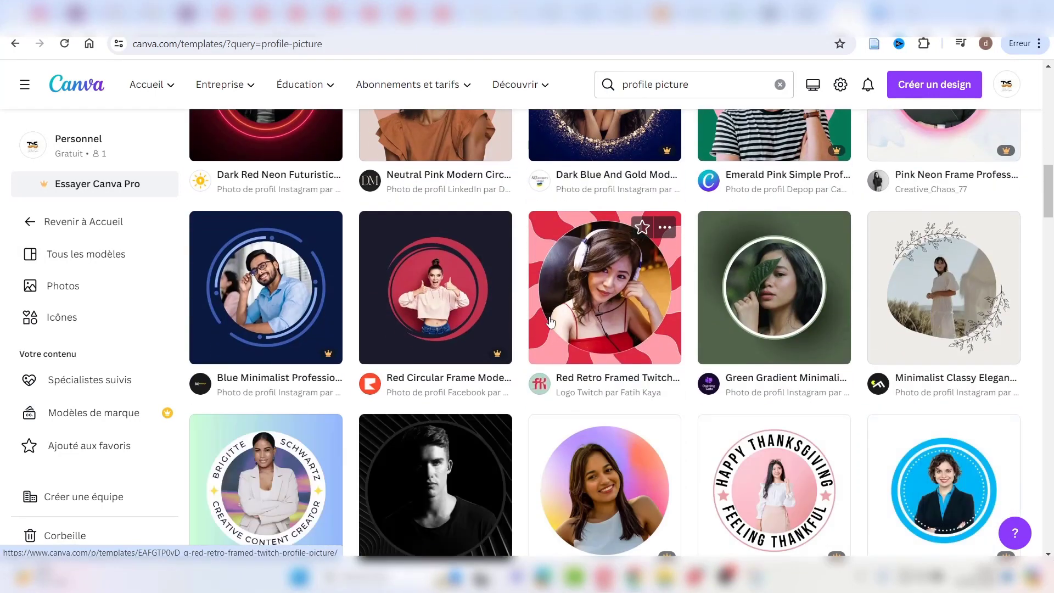
{"action": "scroll", "coordinate": [550, 321], "scroll_direction": "down", "scroll_amount": 1}
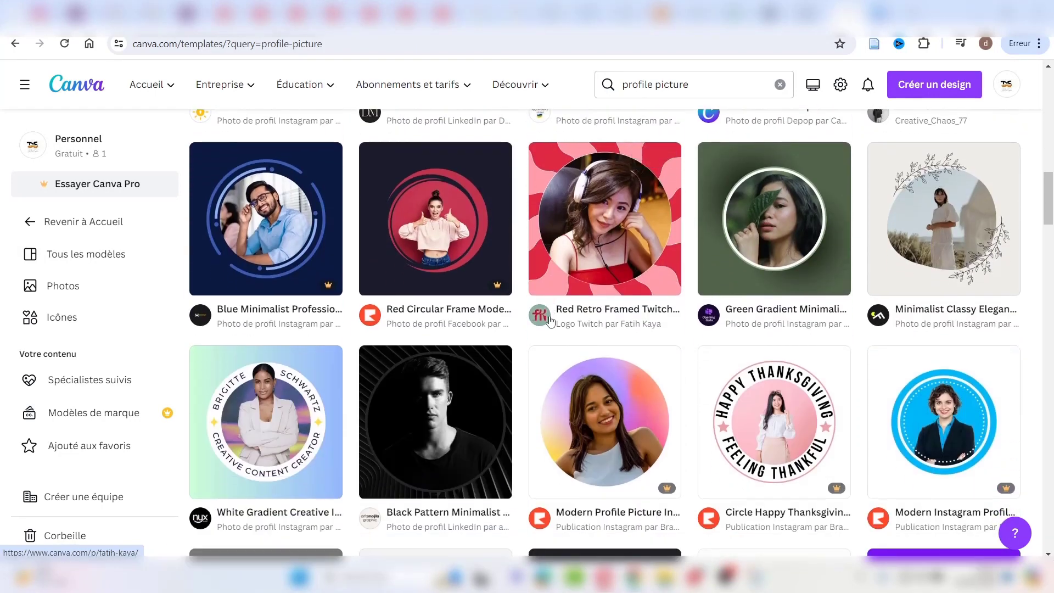
{"action": "mouse_move", "coordinate": [550, 321]}
{"action": "scroll", "coordinate": [549, 321], "scroll_direction": "down", "scroll_amount": 5}
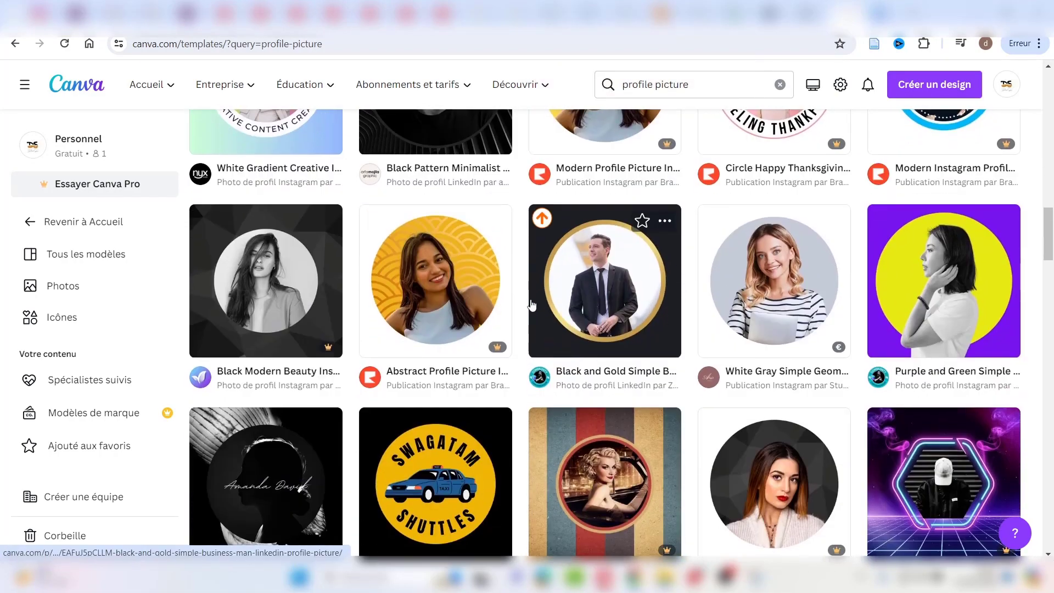
{"action": "scroll", "coordinate": [550, 322], "scroll_direction": "down", "scroll_amount": 4}
{"action": "scroll", "coordinate": [533, 304], "scroll_direction": "up", "scroll_amount": 3}
{"action": "mouse_move", "coordinate": [533, 304]}
{"action": "scroll", "coordinate": [533, 304], "scroll_direction": "up", "scroll_amount": 12}
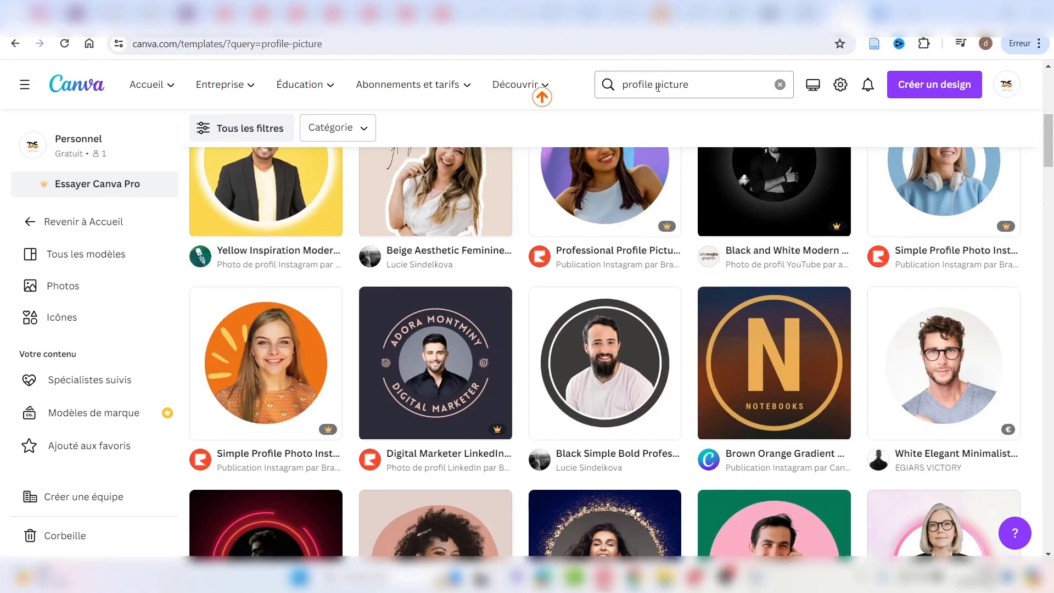
- Search the templates for "linktree profile" and look through the designs offered
{"action": "double_click", "coordinate": [660, 91]}
{"action": "left_click", "coordinate": [603, 88]}
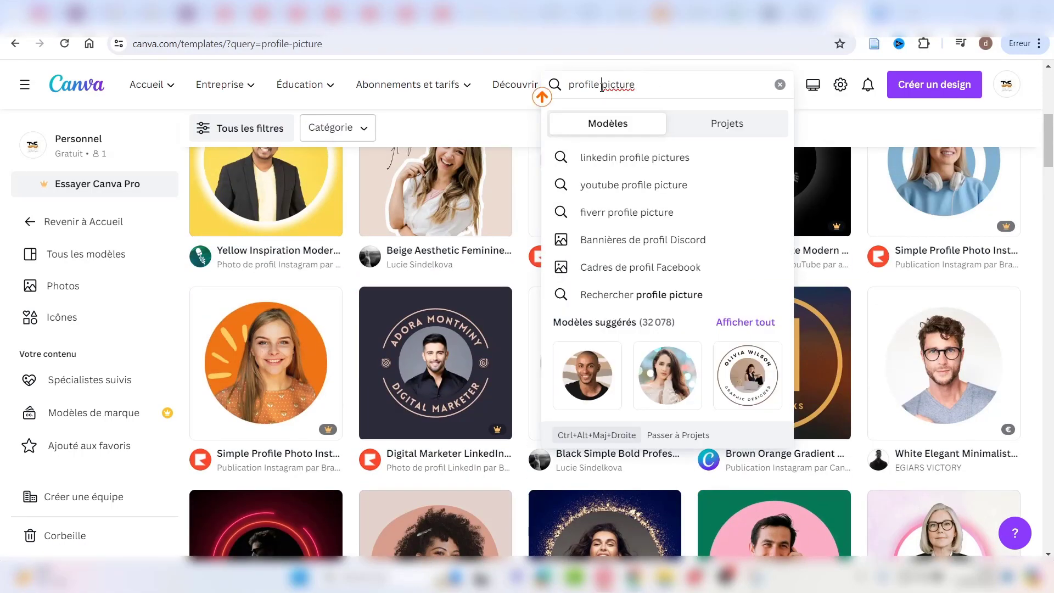
{"action": "left_click_drag", "start_coordinate": [637, 86], "coordinate": [602, 66]}
{"action": "key", "text": "BackSpace"}
{"action": "left_click", "coordinate": [570, 84]}
{"action": "type", "text": "linktree profile"}
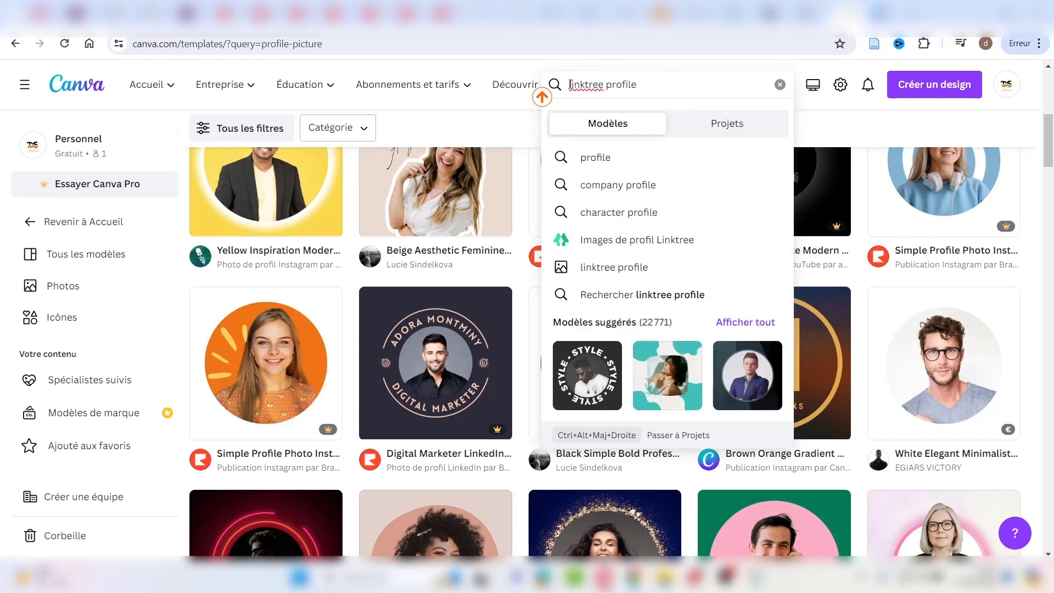
{"action": "key", "text": "Return"}
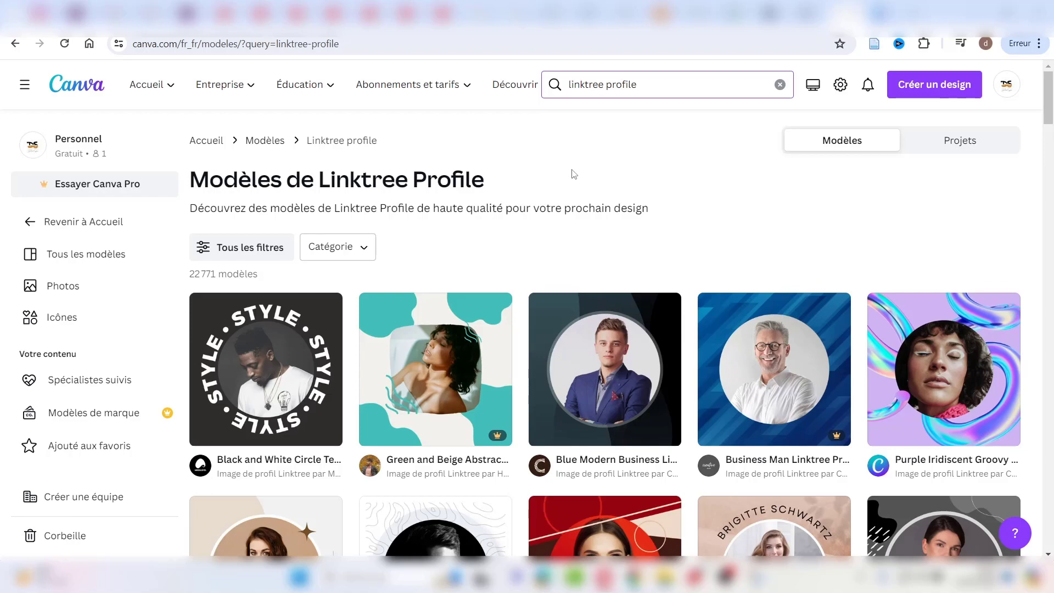
{"action": "scroll", "coordinate": [572, 172], "scroll_direction": "down", "scroll_amount": 5}
{"action": "scroll", "coordinate": [572, 196], "scroll_direction": "down", "scroll_amount": 6}
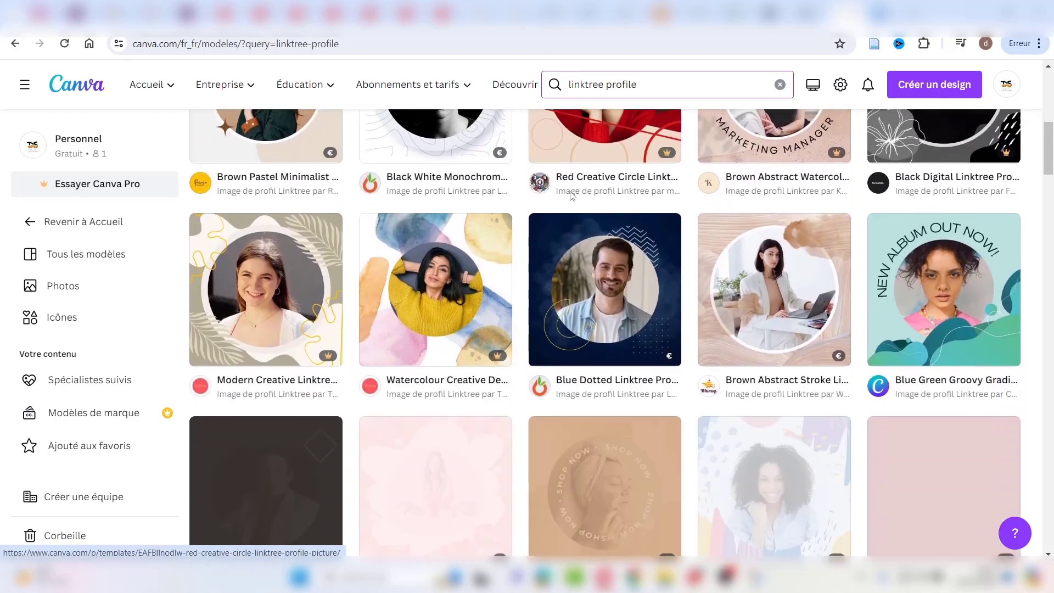
{"action": "scroll", "coordinate": [571, 196], "scroll_direction": "down", "scroll_amount": 11}
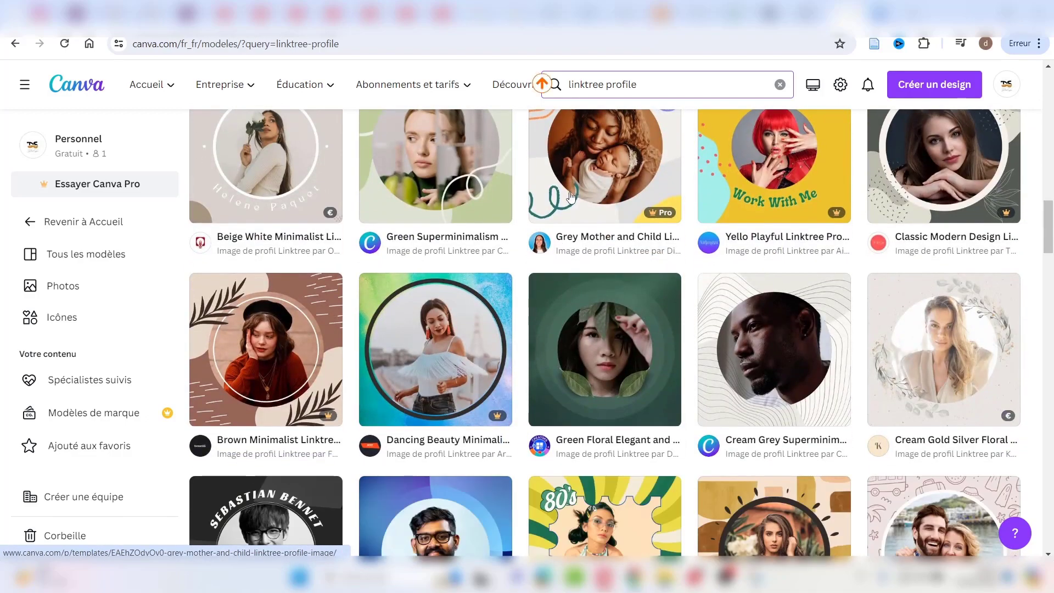
{"action": "scroll", "coordinate": [604, 76], "scroll_direction": "up", "scroll_amount": 20}
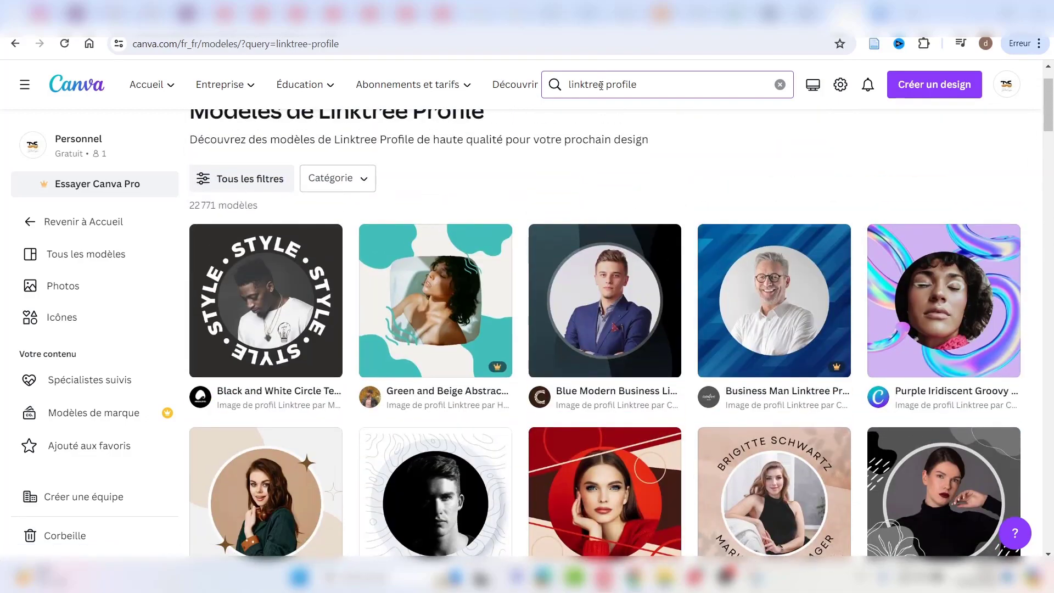
- Search the templates for "profile photo" instead
{"action": "double_click", "coordinate": [582, 84]}
{"action": "key", "text": "BackSpace"}
{"action": "left_click", "coordinate": [641, 87]}
{"action": "type", "text": "photo"}
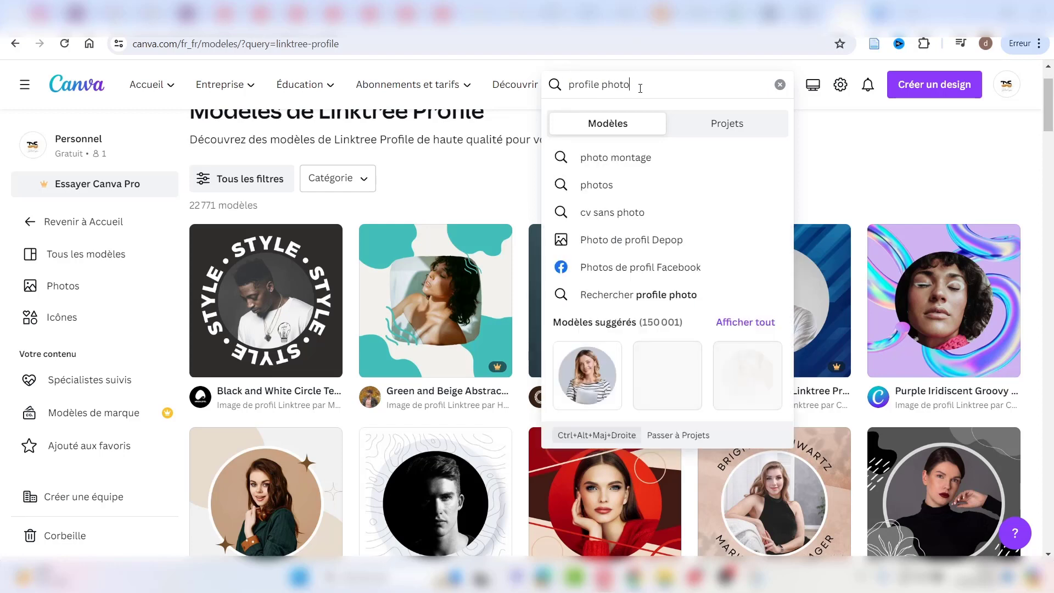
{"action": "key", "text": "Return"}
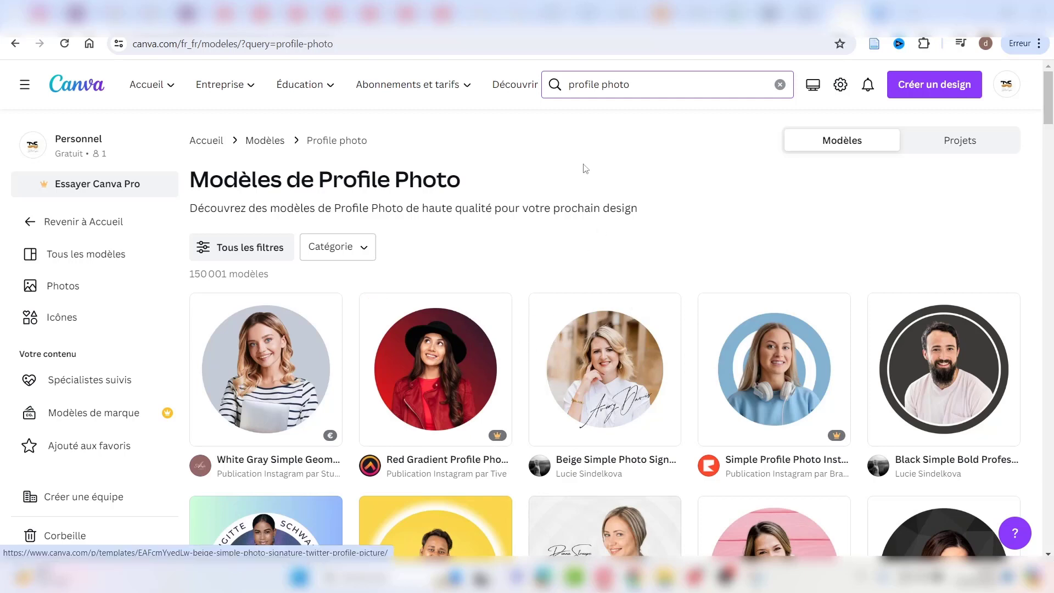
- Look through the profile photo templates to compare their portrait layouts and circular frames
{"action": "scroll", "coordinate": [604, 340], "scroll_direction": "down", "scroll_amount": 3}
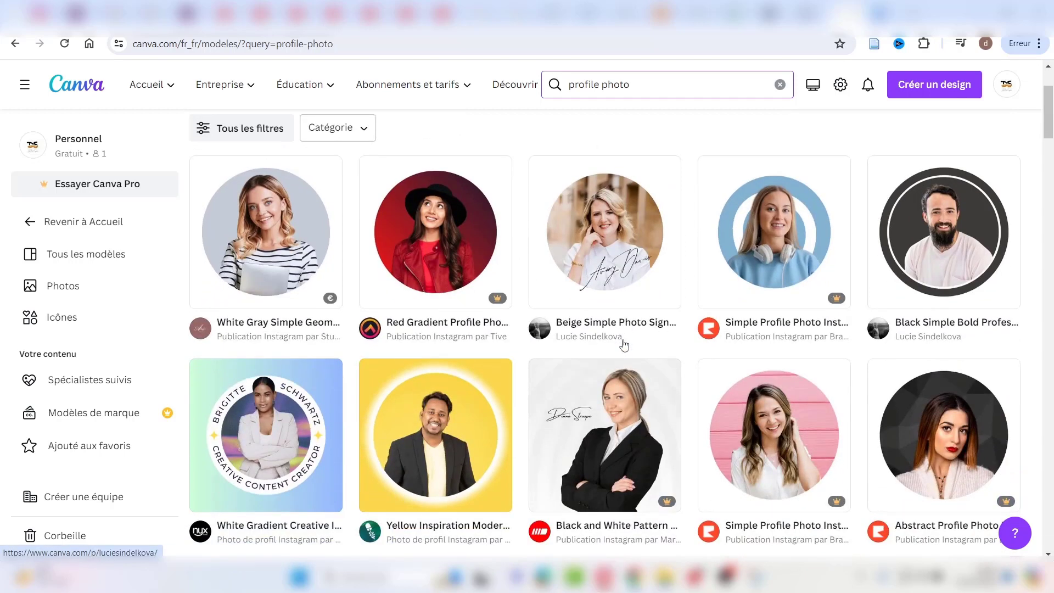
{"action": "scroll", "coordinate": [625, 344], "scroll_direction": "down", "scroll_amount": 4}
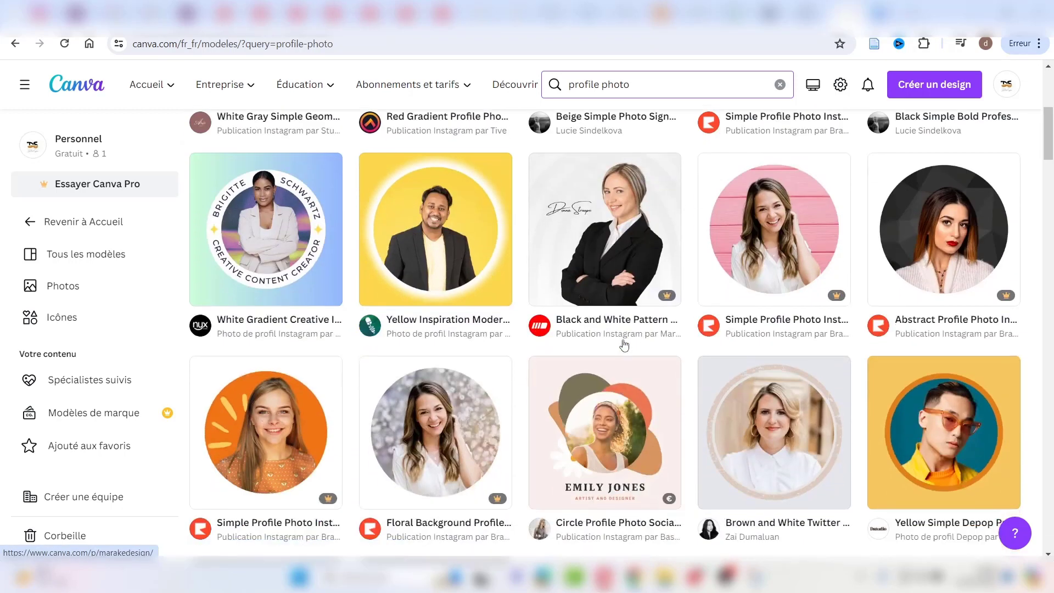
{"action": "scroll", "coordinate": [624, 344], "scroll_direction": "down", "scroll_amount": 18}
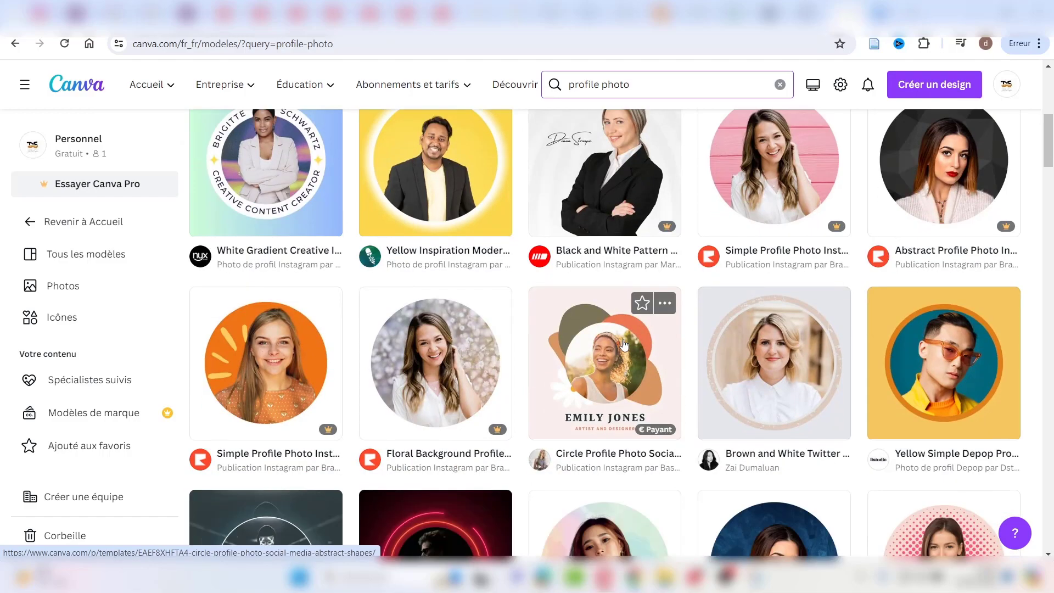
{"action": "scroll", "coordinate": [624, 345], "scroll_direction": "down", "scroll_amount": 4}
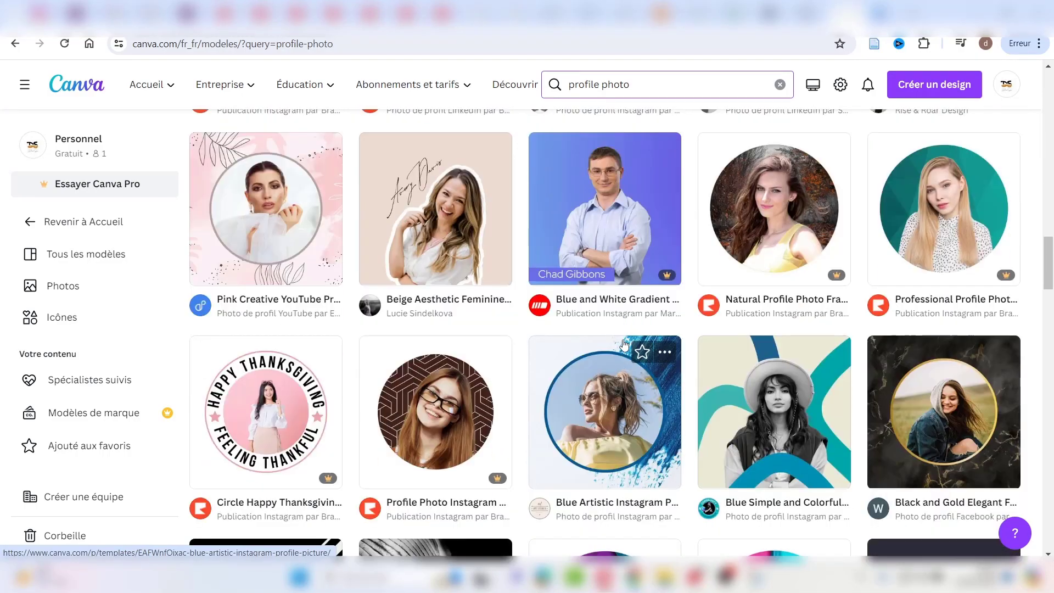
{"action": "scroll", "coordinate": [624, 345], "scroll_direction": "up", "scroll_amount": 1}
{"action": "scroll", "coordinate": [624, 344], "scroll_direction": "down", "scroll_amount": 4}
{"action": "scroll", "coordinate": [624, 345], "scroll_direction": "up", "scroll_amount": 7}
{"action": "scroll", "coordinate": [624, 344], "scroll_direction": "up", "scroll_amount": 19}
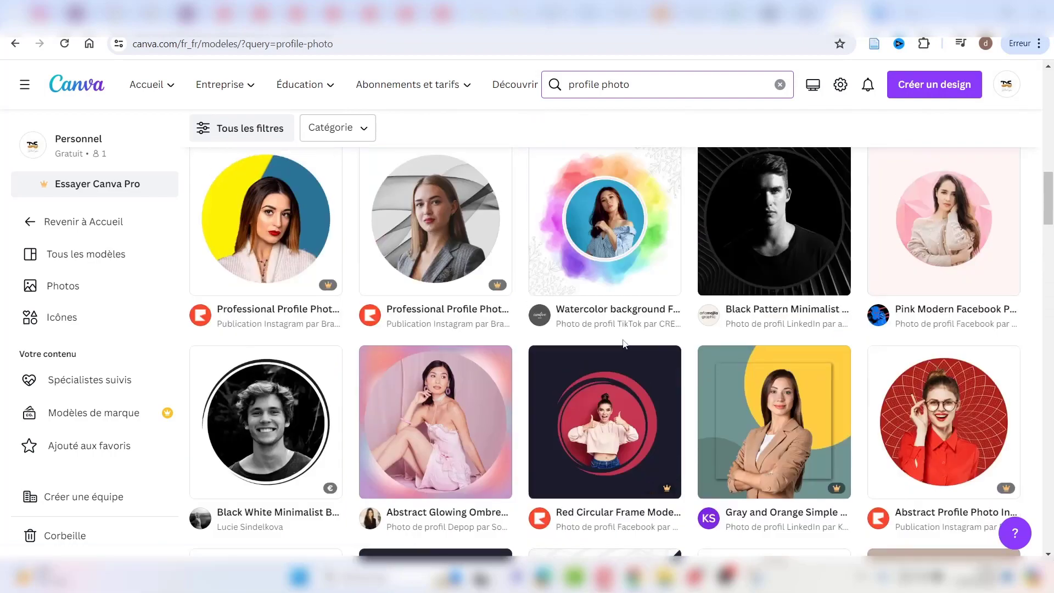
{"action": "scroll", "coordinate": [624, 344], "scroll_direction": "up", "scroll_amount": 3}
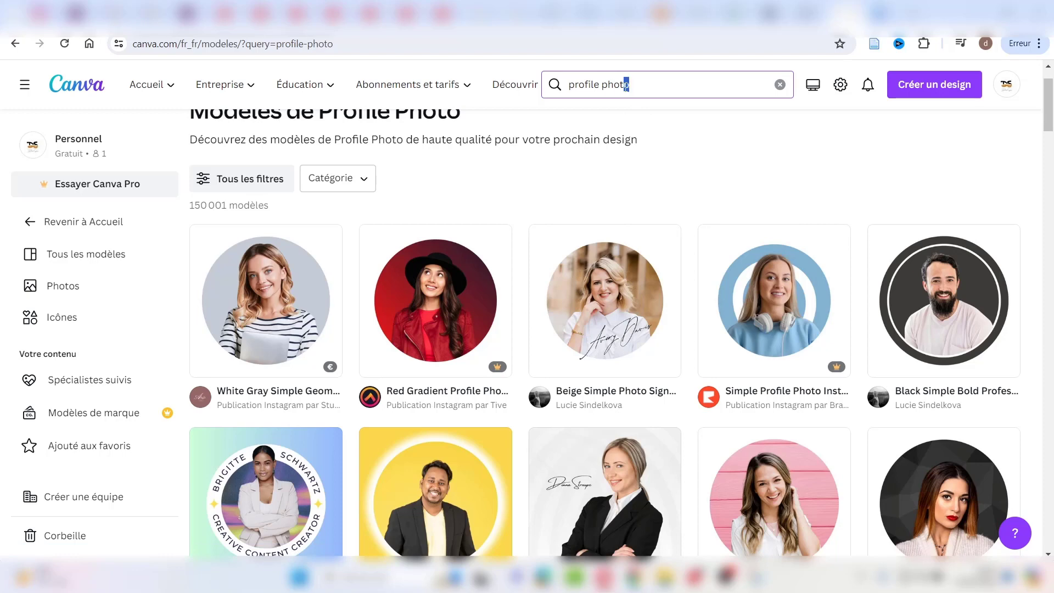
- Replace the template search term with "profile picture" and run the search
{"action": "left_click_drag", "start_coordinate": [627, 85], "coordinate": [607, 89]}
{"action": "type", "text": "piv"}
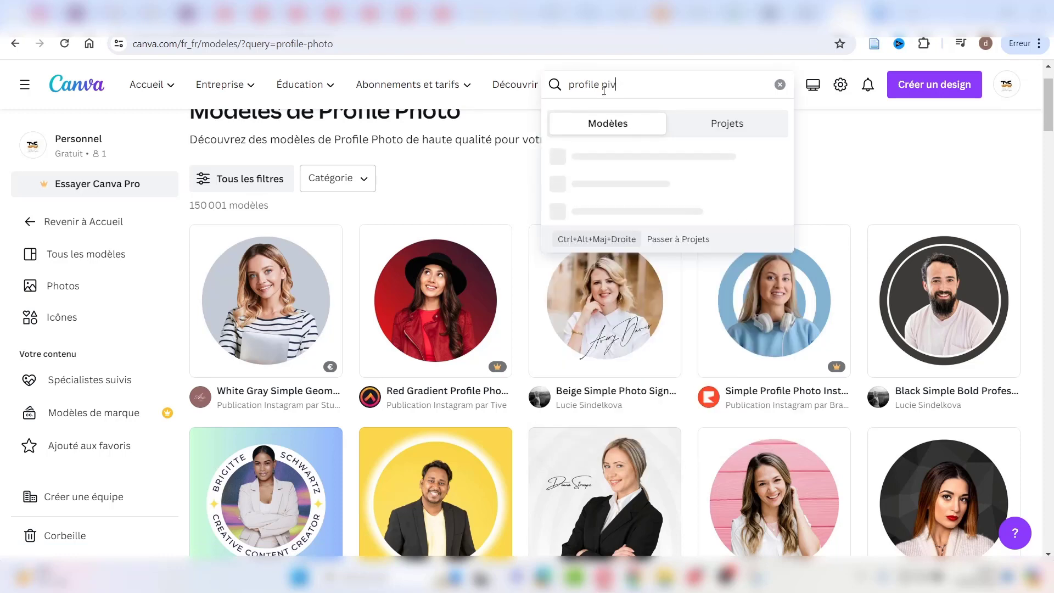
{"action": "key", "text": "BackSpace"}
{"action": "type", "text": "cture"}
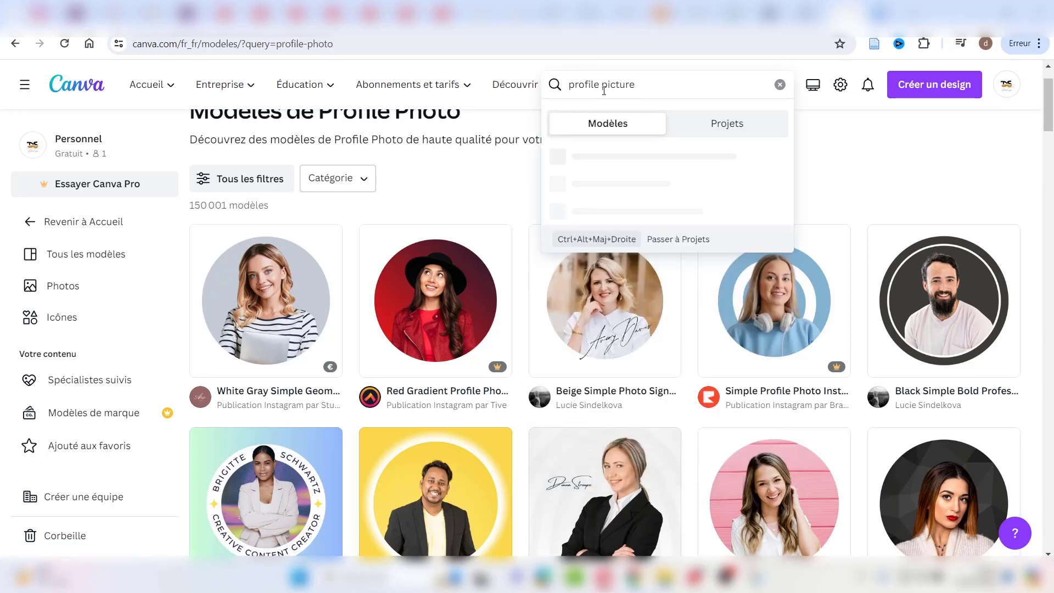
{"action": "key", "text": "Return"}
- Open the Green Gradient Minimalist Simple Instagram Profile Picture template for customization
{"action": "scroll", "coordinate": [475, 324], "scroll_direction": "down", "scroll_amount": 6}
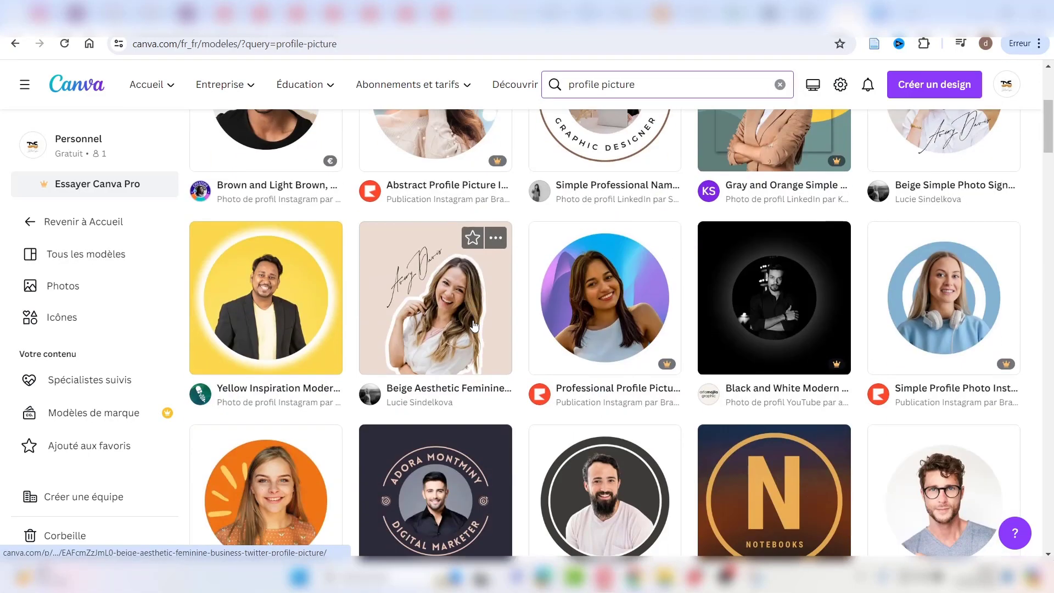
{"action": "scroll", "coordinate": [475, 323], "scroll_direction": "down", "scroll_amount": 5}
{"action": "scroll", "coordinate": [476, 323], "scroll_direction": "down", "scroll_amount": 4}
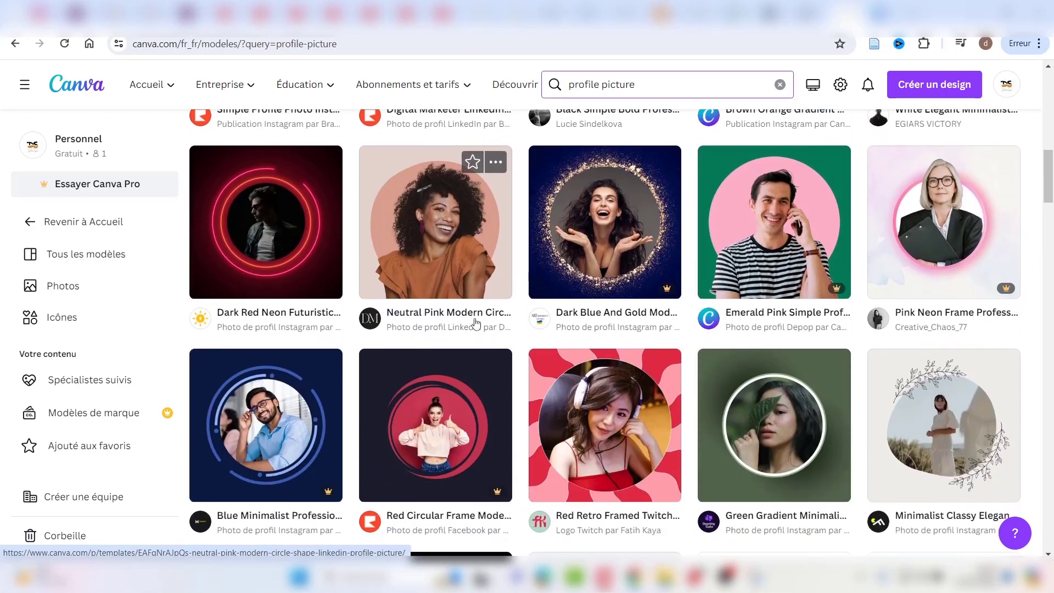
{"action": "scroll", "coordinate": [475, 324], "scroll_direction": "down", "scroll_amount": 1}
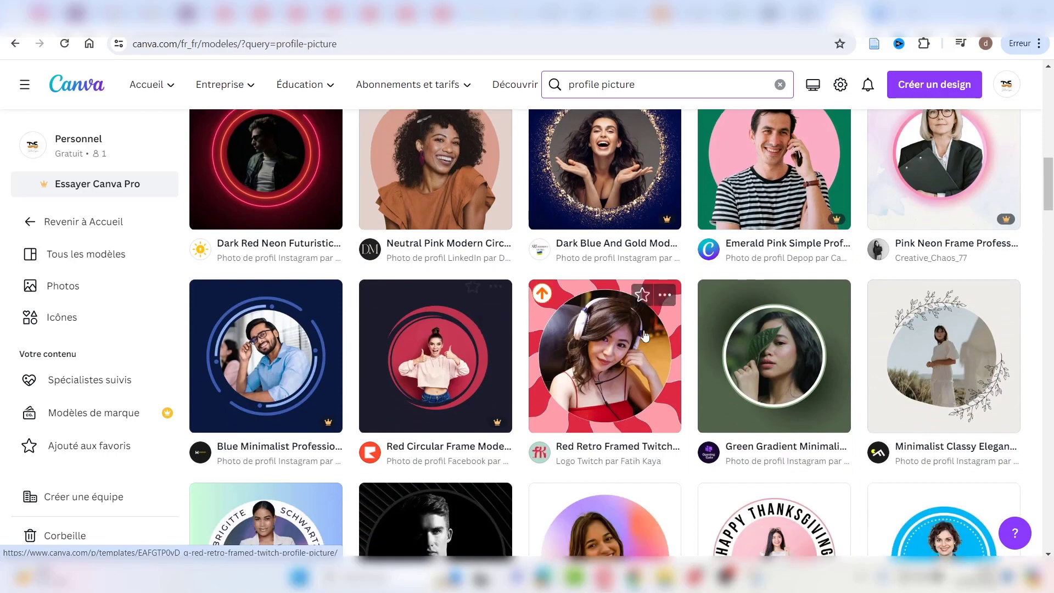
{"action": "left_click", "coordinate": [787, 380]}
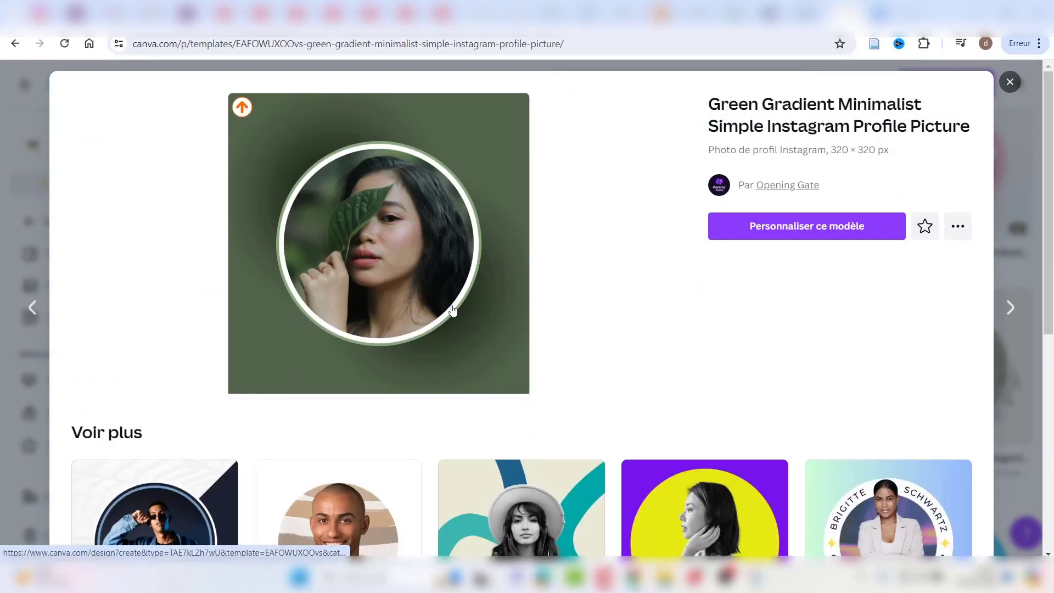
{"action": "left_click", "coordinate": [788, 231]}
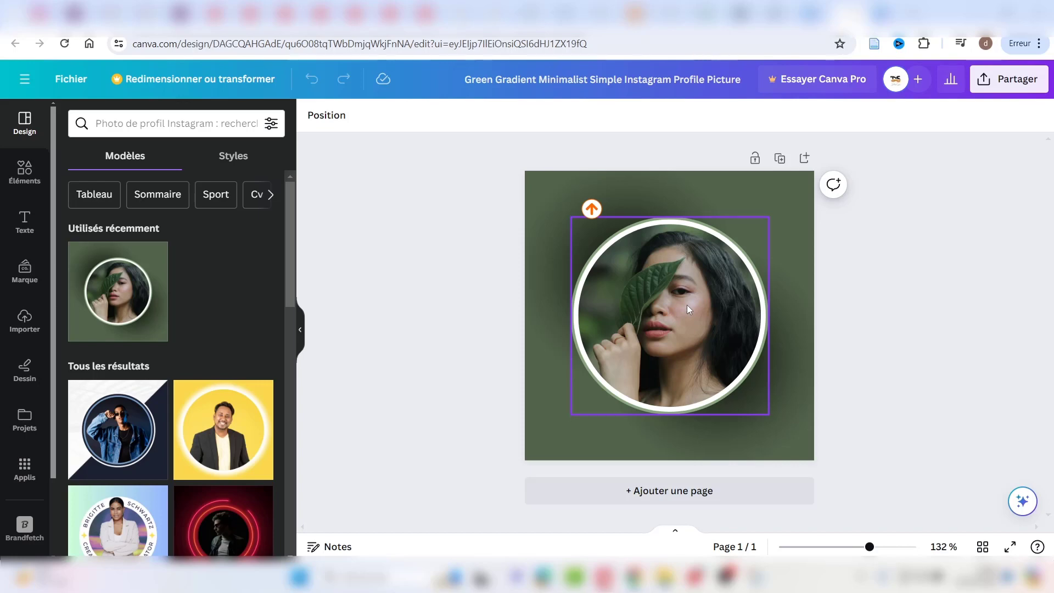
- Upload the portrait photo of the woman in the pink shirt from the computer to the design's image uploads
{"action": "left_click", "coordinate": [772, 212]}
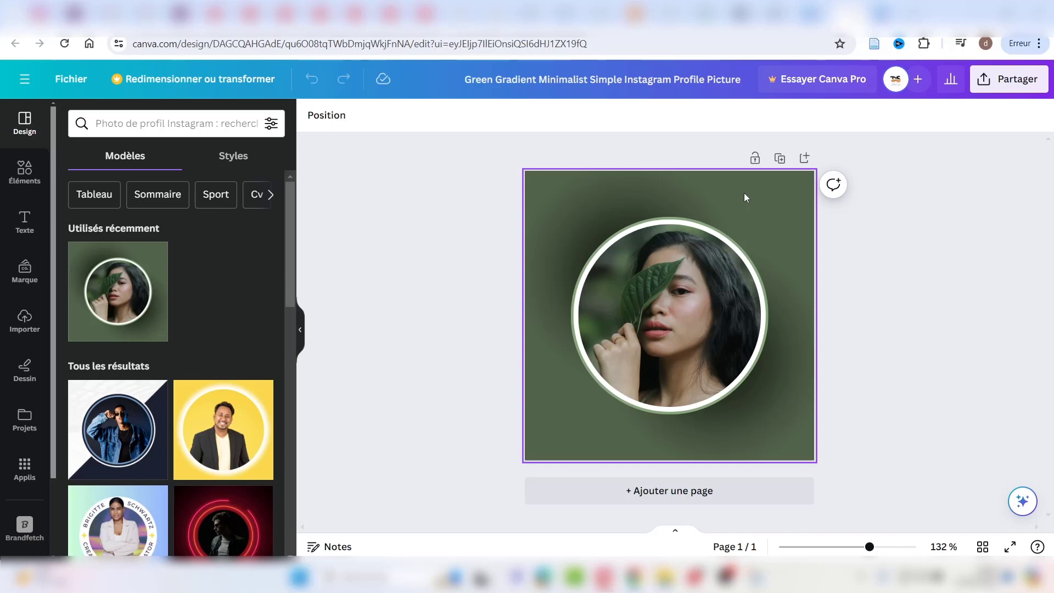
{"action": "left_click", "coordinate": [24, 321]}
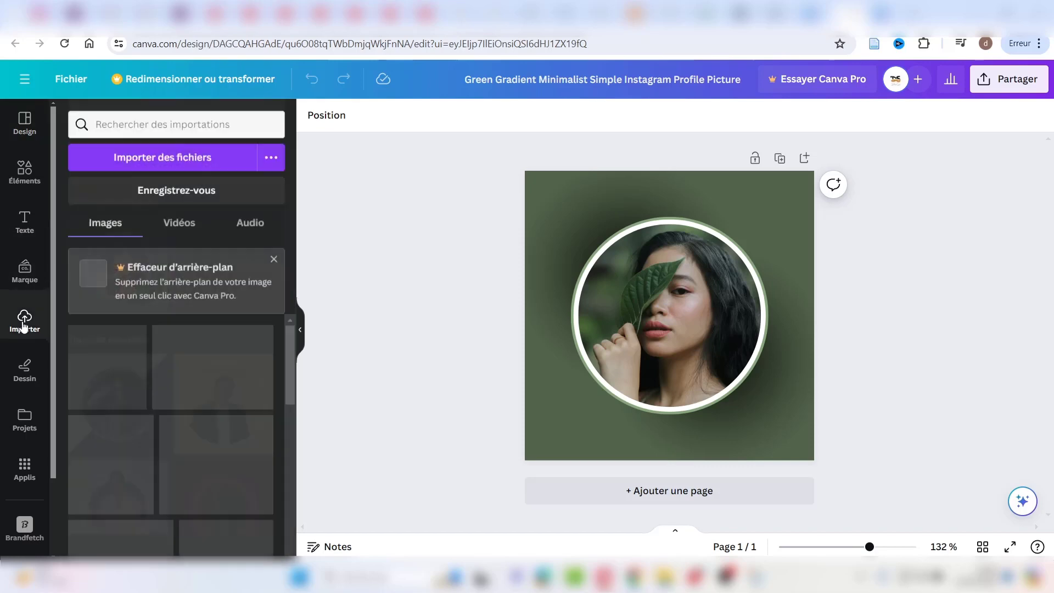
{"action": "left_click", "coordinate": [132, 159]}
{"action": "left_click", "coordinate": [411, 308]}
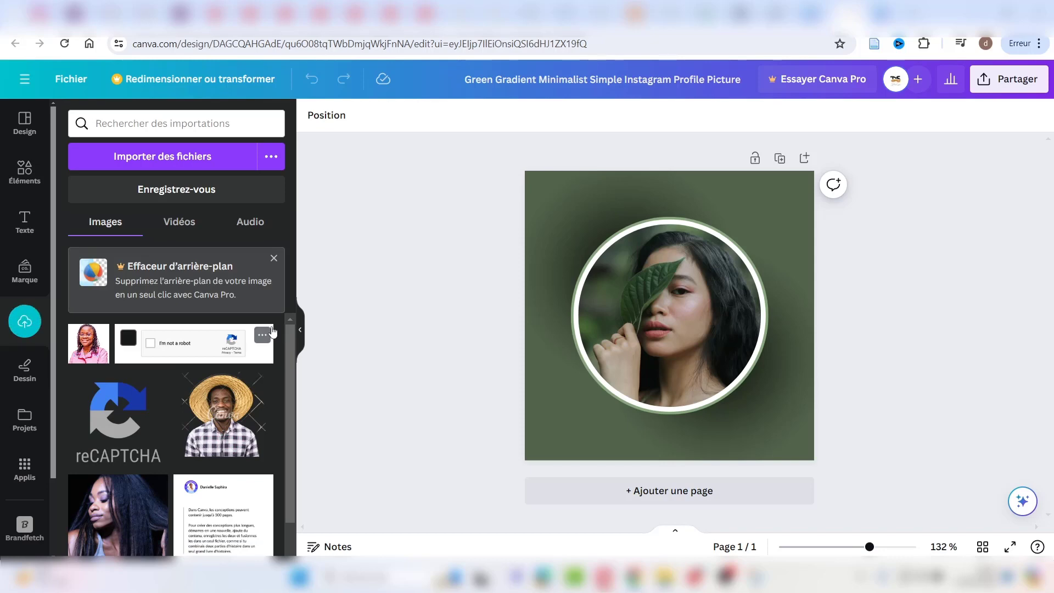
- Replace the sample portrait in the circular frame with the uploaded photo of the woman in pink, and select the framed photo
{"action": "left_click", "coordinate": [92, 358]}
{"action": "left_click_drag", "start_coordinate": [92, 357], "coordinate": [687, 320]}
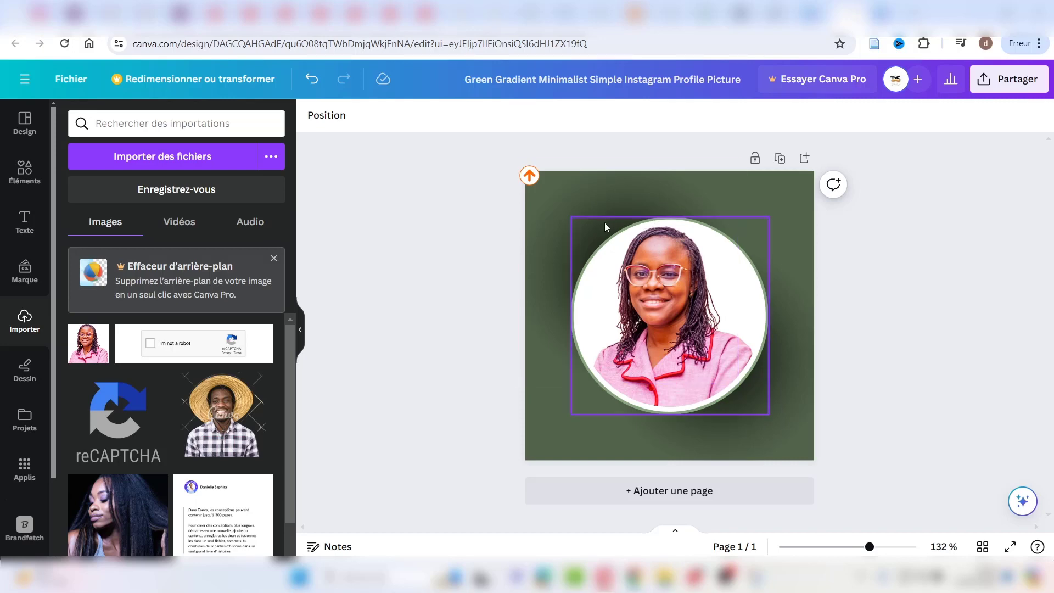
{"action": "left_click", "coordinate": [609, 242]}
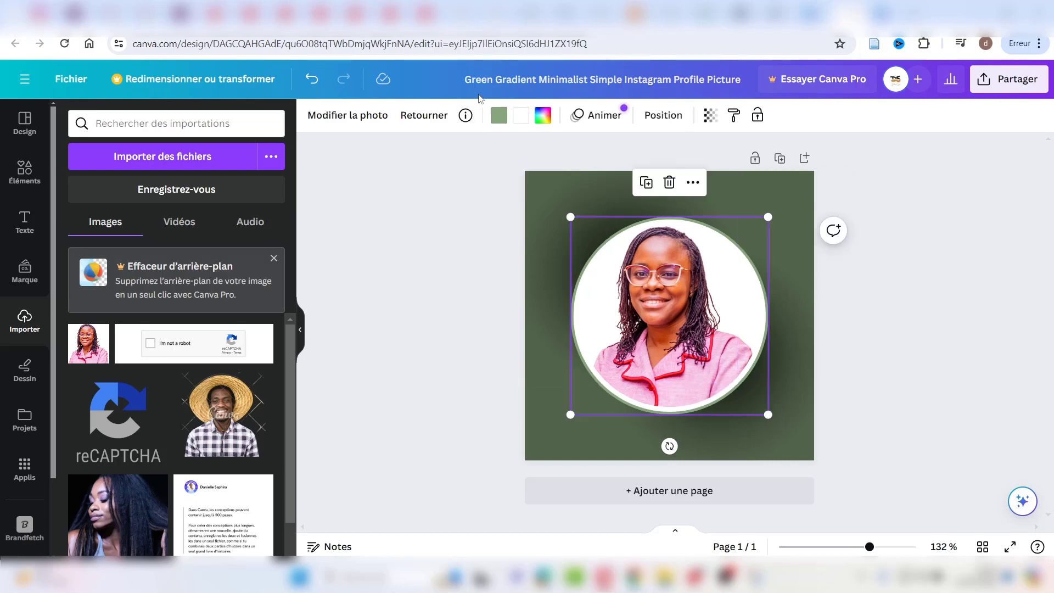
- Recolor the circular frame's border with the orange from the brand palette
{"action": "left_click", "coordinate": [498, 116]}
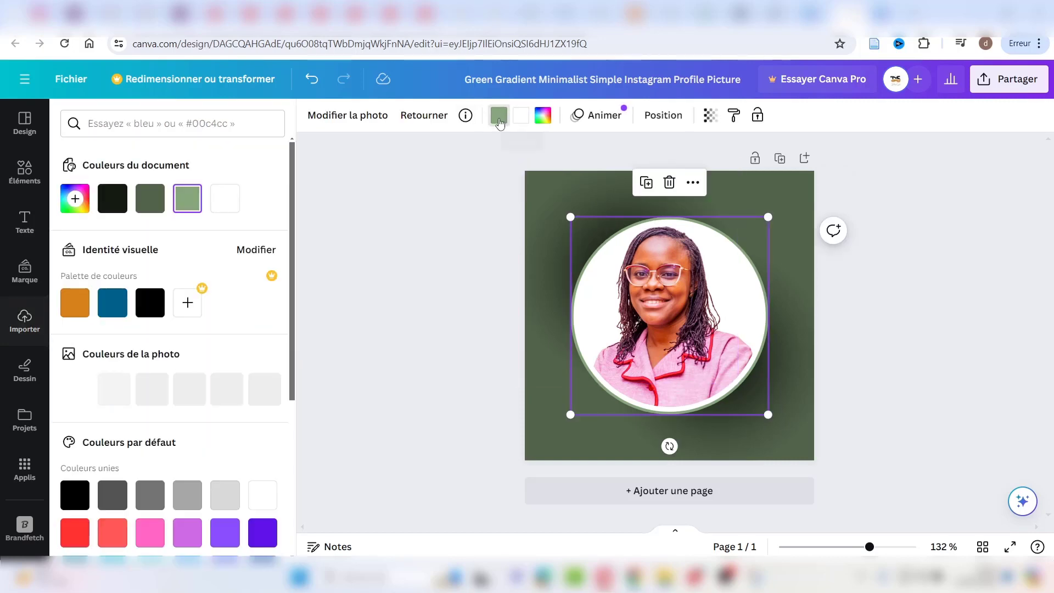
{"action": "left_click", "coordinate": [75, 311]}
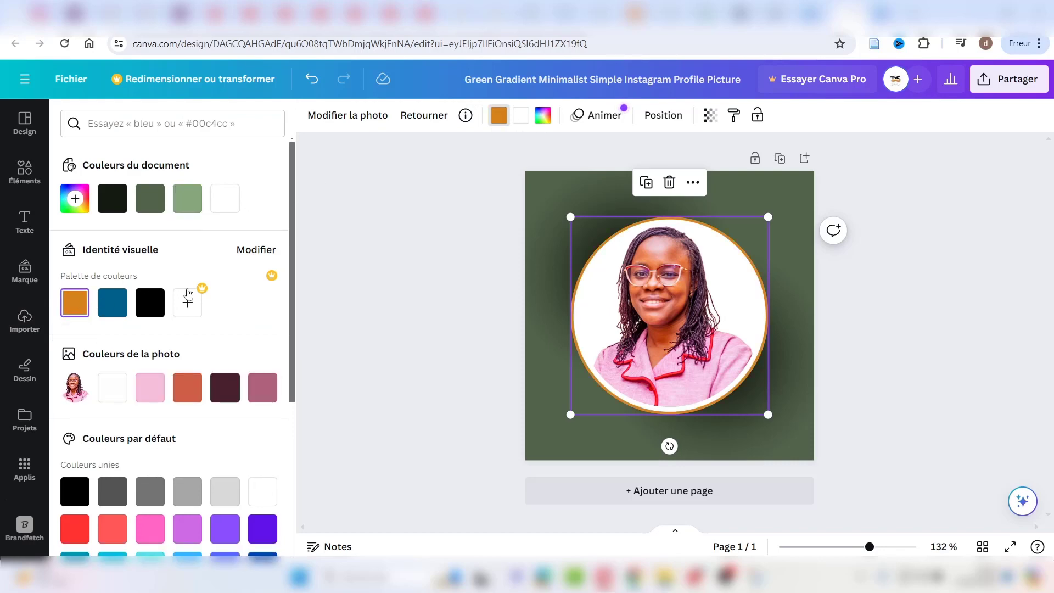
- Try the brand palette's orange as the page background, and lighten it to #FFA53E
{"action": "left_click", "coordinate": [531, 179]}
{"action": "left_click", "coordinate": [777, 182]}
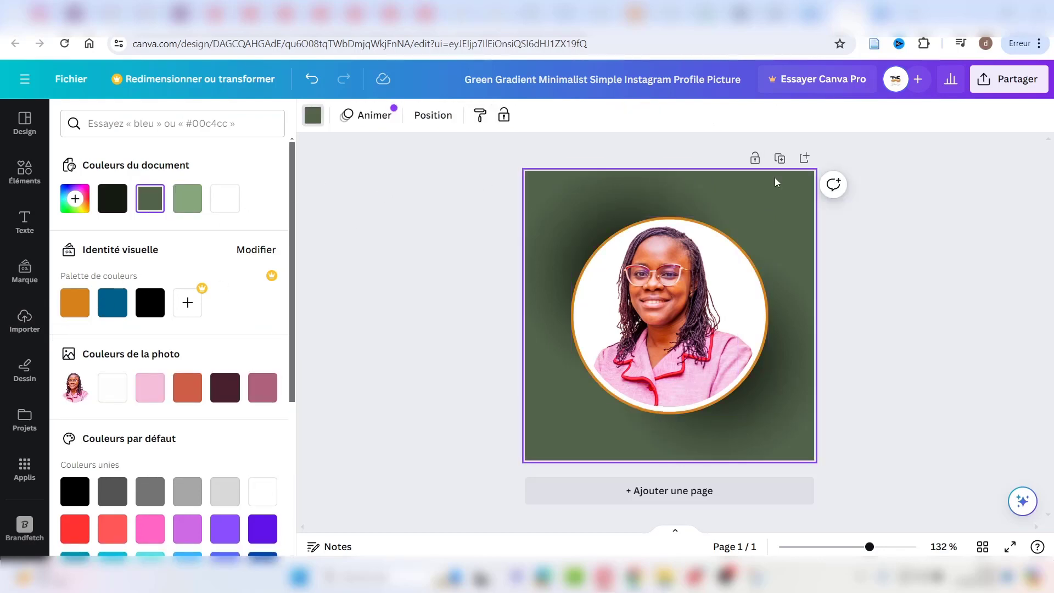
{"action": "left_click", "coordinate": [74, 302]}
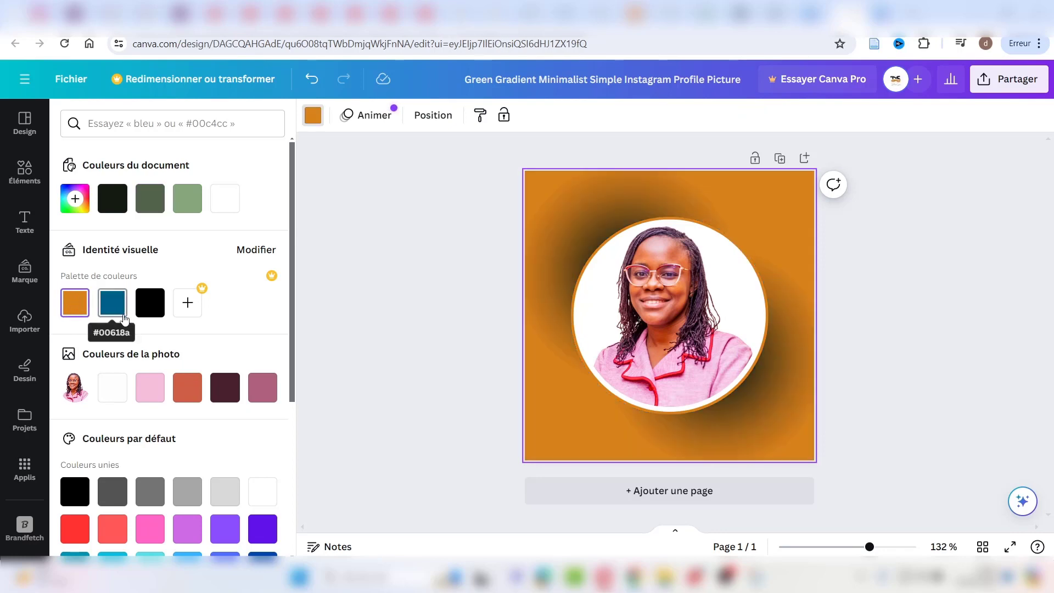
{"action": "left_click", "coordinate": [75, 198]}
{"action": "left_click", "coordinate": [216, 266]}
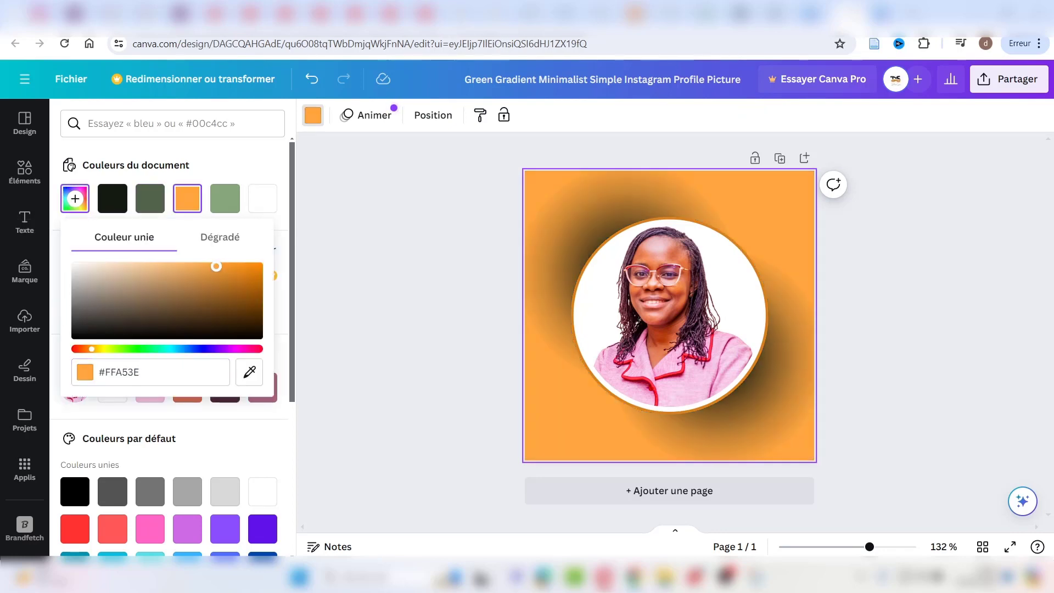
{"action": "left_click", "coordinate": [608, 187]}
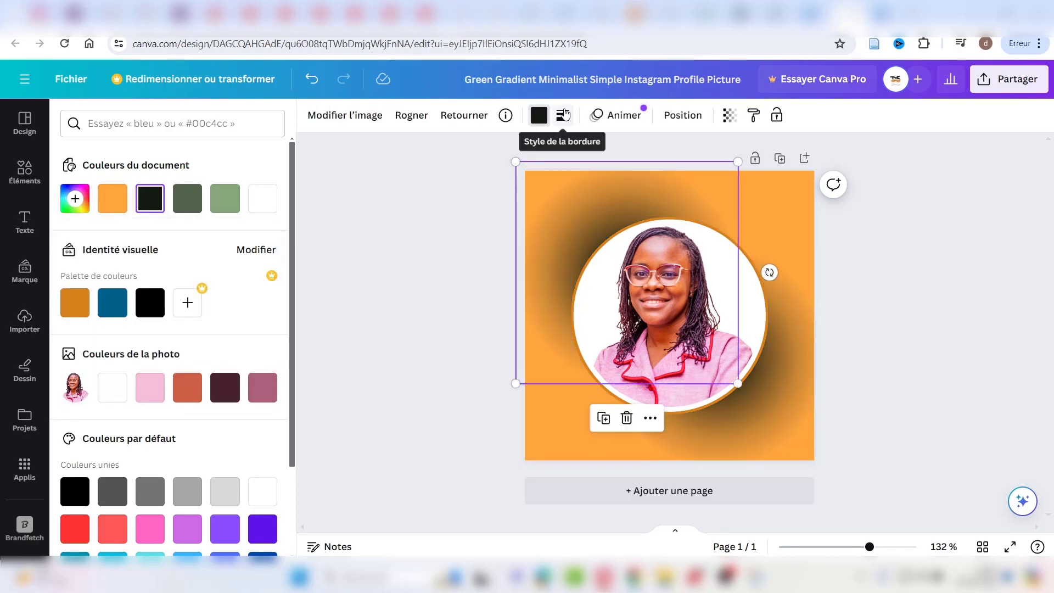
{"action": "left_click", "coordinate": [505, 116]}
{"action": "left_click", "coordinate": [446, 198]}
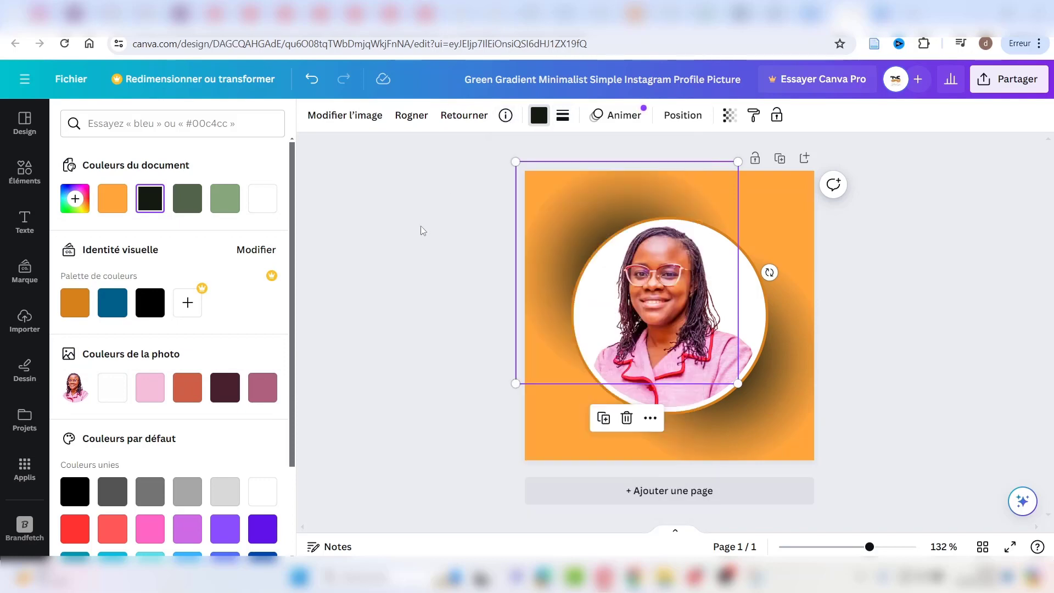
- Select the page background behind the portrait and set its color to white
{"action": "left_click", "coordinate": [794, 204]}
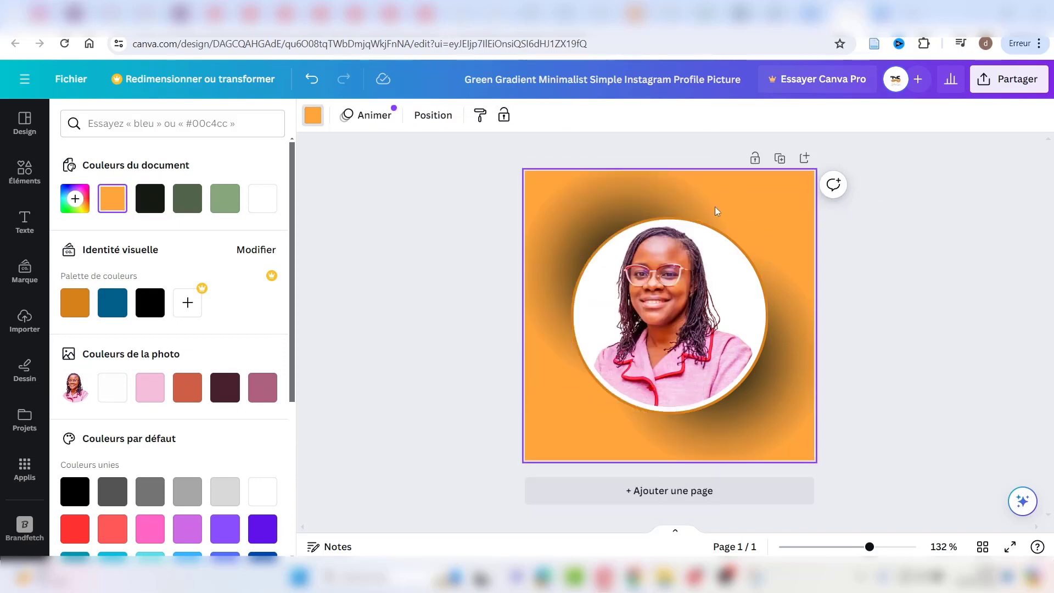
{"action": "left_click", "coordinate": [263, 199]}
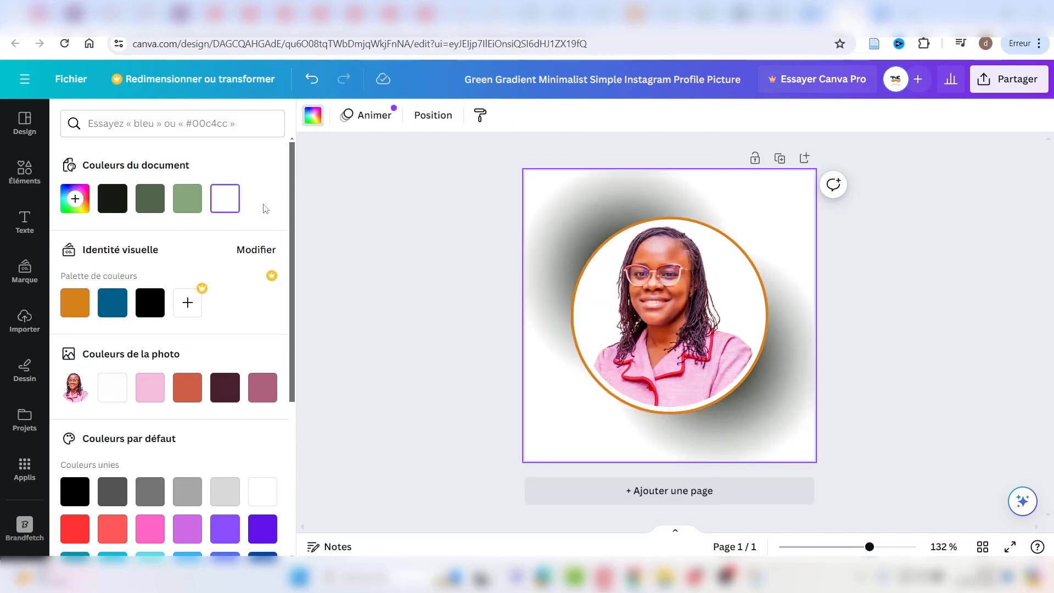
{"action": "left_click", "coordinate": [452, 260]}
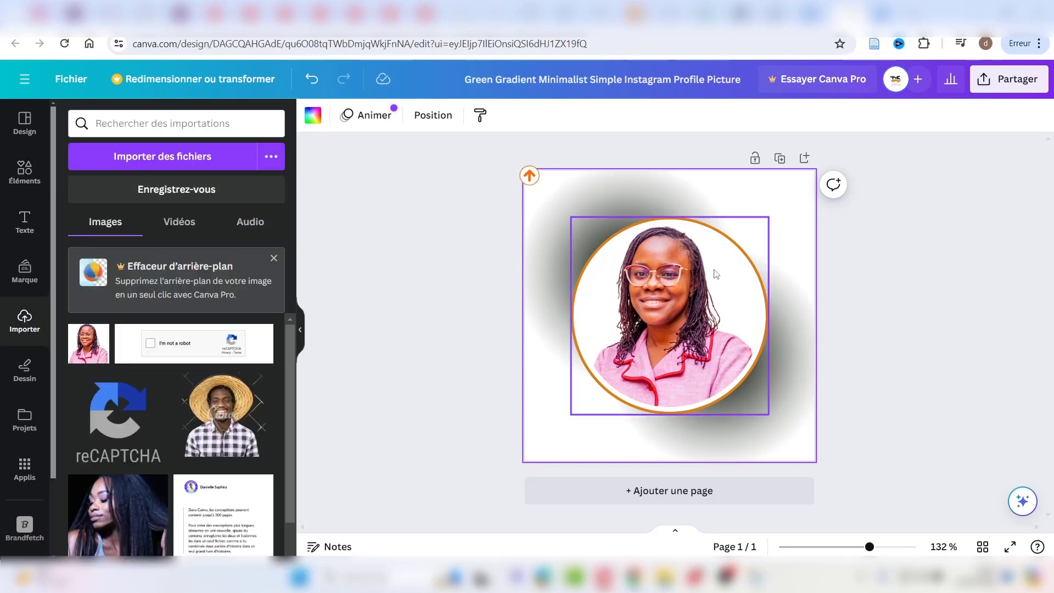
- Browse the other Instagram profile picture templates available for the design
{"action": "left_click", "coordinate": [32, 118]}
{"action": "scroll", "coordinate": [174, 330], "scroll_direction": "down", "scroll_amount": 10}
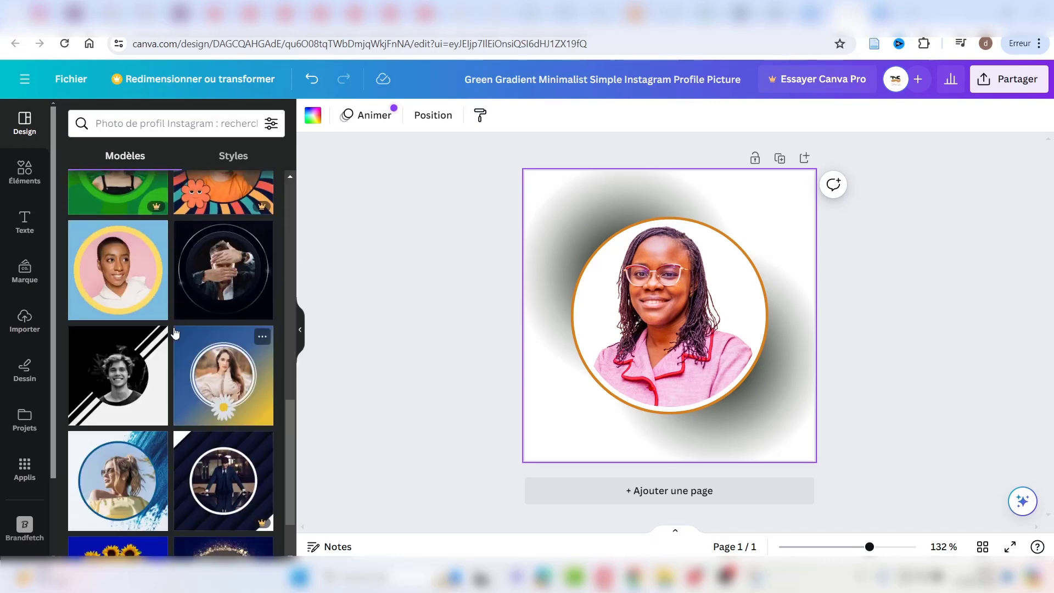
{"action": "scroll", "coordinate": [174, 333], "scroll_direction": "down", "scroll_amount": 5}
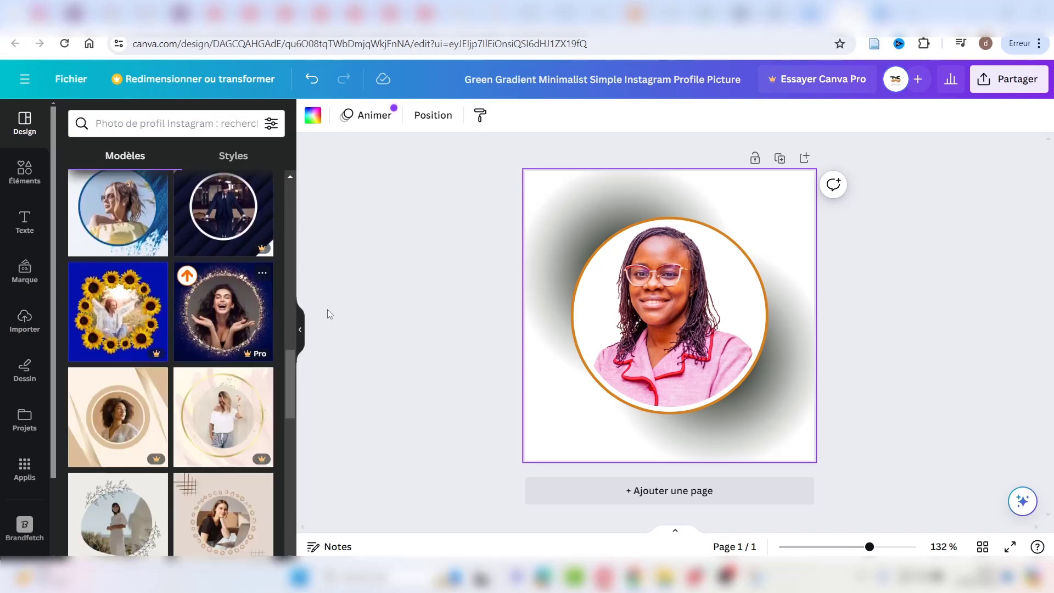
- Duplicate the profile picture page and set the copy's background color to light orange #FFB866
{"action": "left_click", "coordinate": [780, 159]}
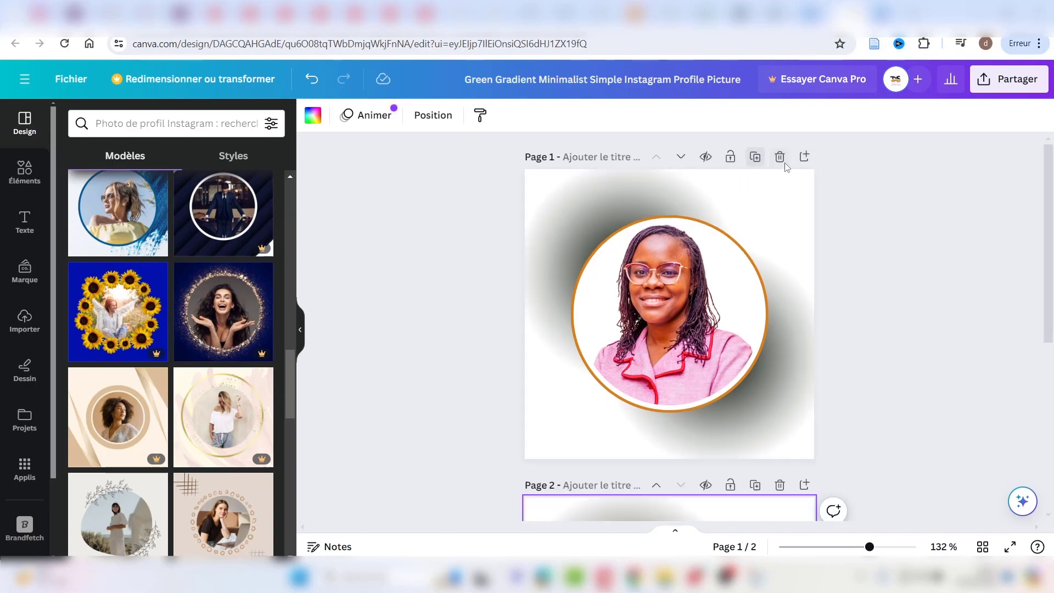
{"action": "left_click", "coordinate": [313, 115]}
{"action": "left_click", "coordinate": [150, 199]}
{"action": "left_click", "coordinate": [186, 266]}
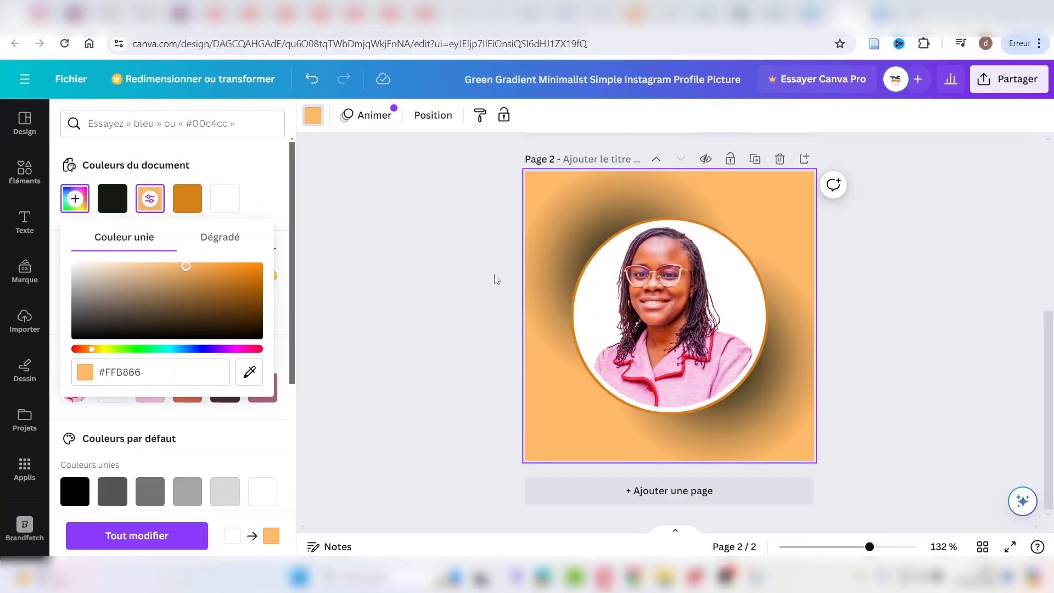
- Review the two pages to compare the white and light orange background versions of the profile picture
{"action": "scroll", "coordinate": [779, 218], "scroll_direction": "up", "scroll_amount": 5}
{"action": "scroll", "coordinate": [780, 216], "scroll_direction": "down", "scroll_amount": 2}
{"action": "scroll", "coordinate": [782, 222], "scroll_direction": "down", "scroll_amount": 2}
{"action": "left_click", "coordinate": [832, 231]}
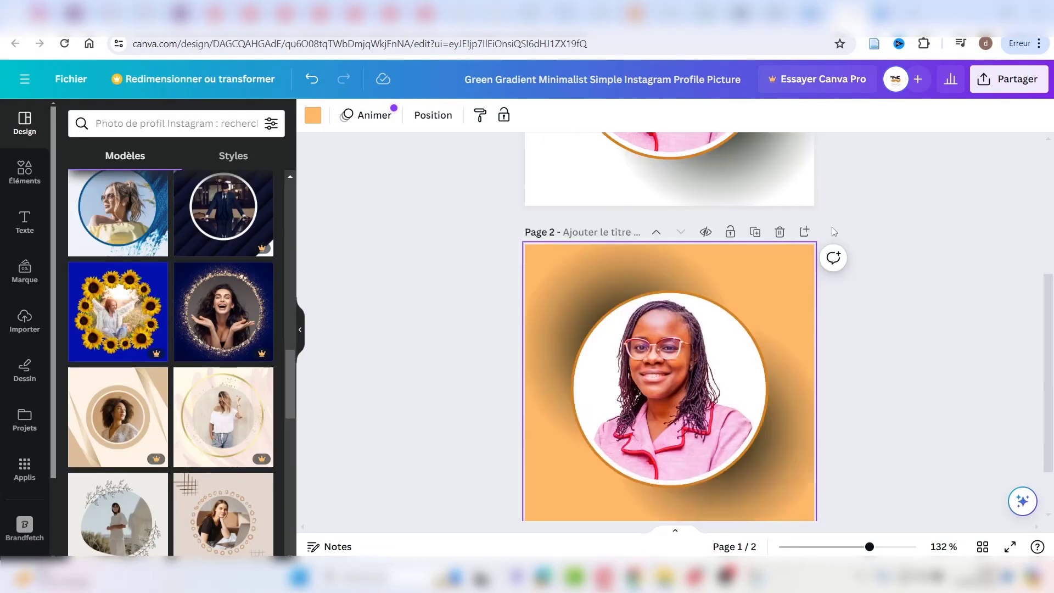
{"action": "scroll", "coordinate": [831, 236], "scroll_direction": "down", "scroll_amount": 1}
{"action": "scroll", "coordinate": [775, 241], "scroll_direction": "down", "scroll_amount": 1}
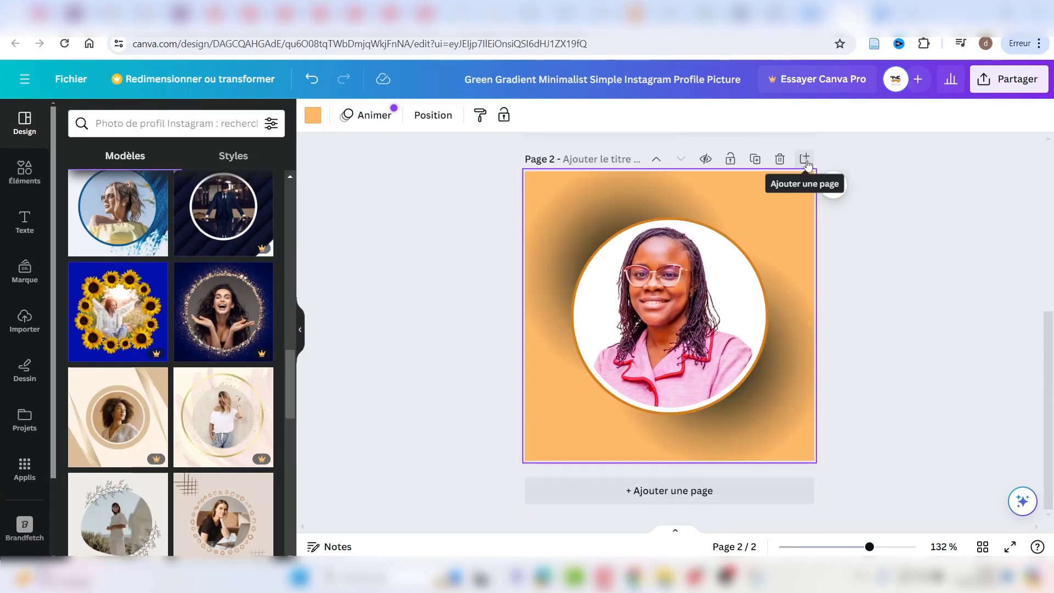
{"action": "scroll", "coordinate": [806, 164], "scroll_direction": "up", "scroll_amount": 3}
{"action": "scroll", "coordinate": [807, 181], "scroll_direction": "down", "scroll_amount": 3}
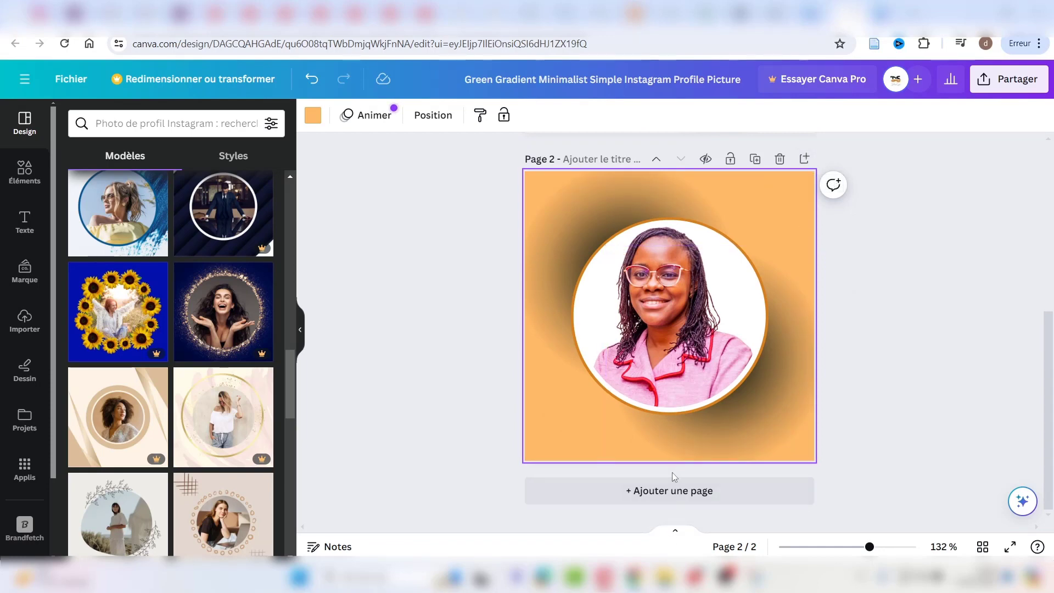
- Add a third page after the orange version and set its background to white
{"action": "left_click", "coordinate": [670, 490]}
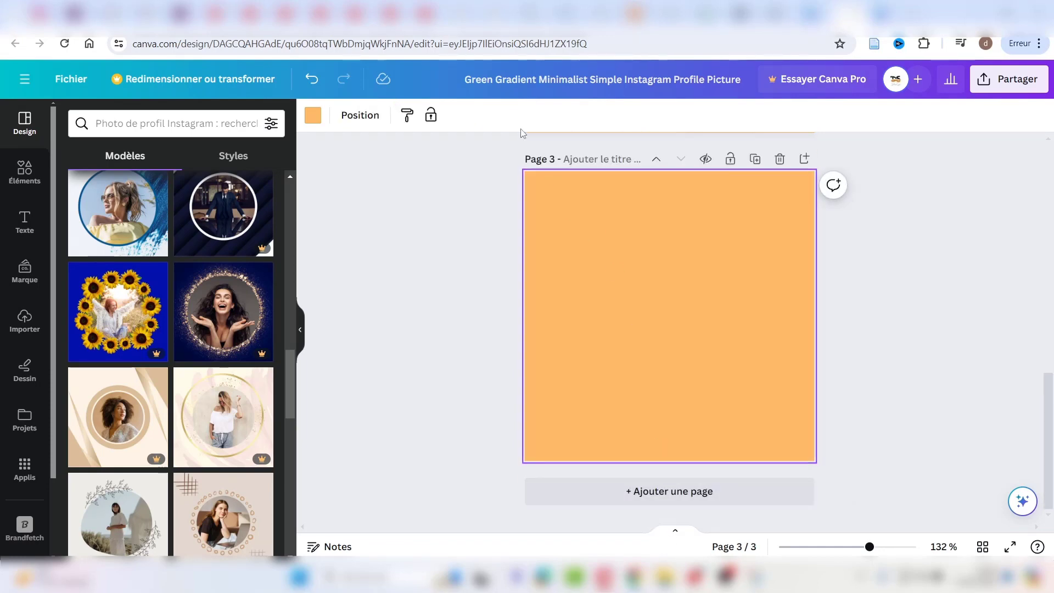
{"action": "left_click", "coordinate": [313, 115]}
{"action": "left_click", "coordinate": [226, 200]}
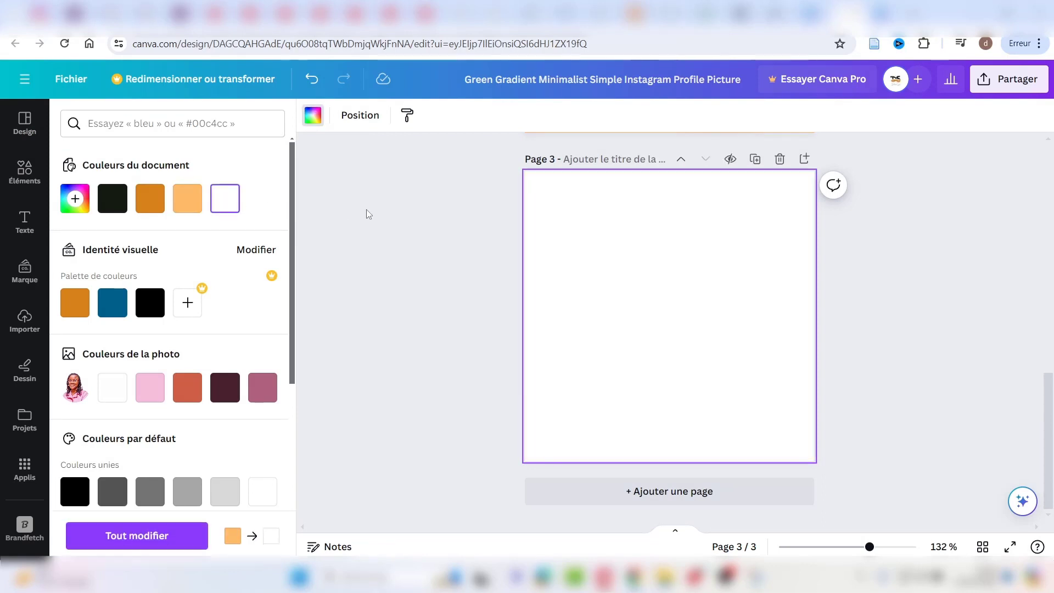
{"action": "left_click", "coordinate": [380, 206]}
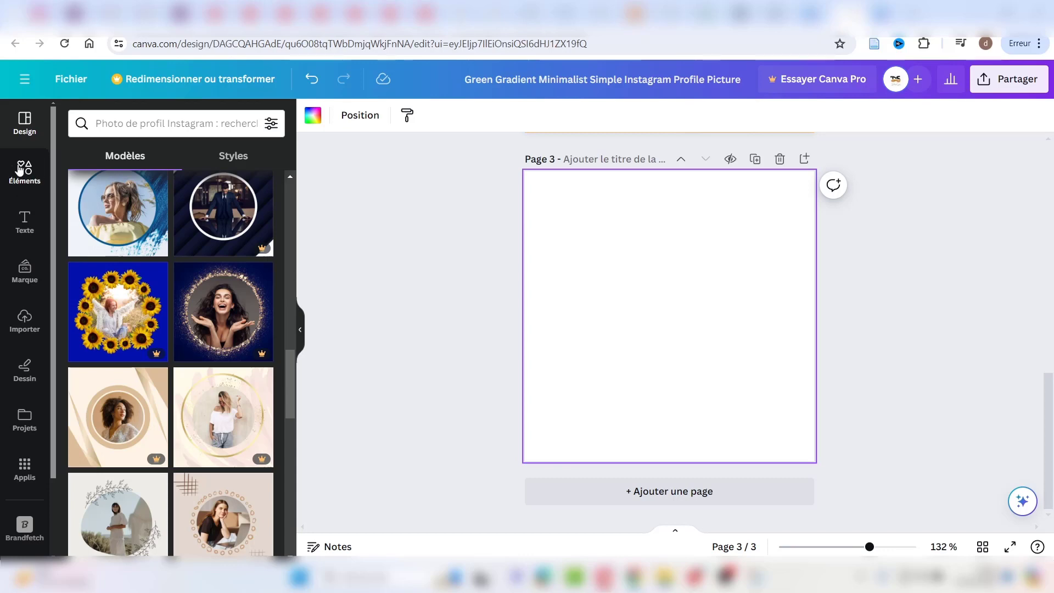
- Insert the black X logo from the Twitter brand in the Brandfetch app onto page 3
{"action": "left_click", "coordinate": [28, 471]}
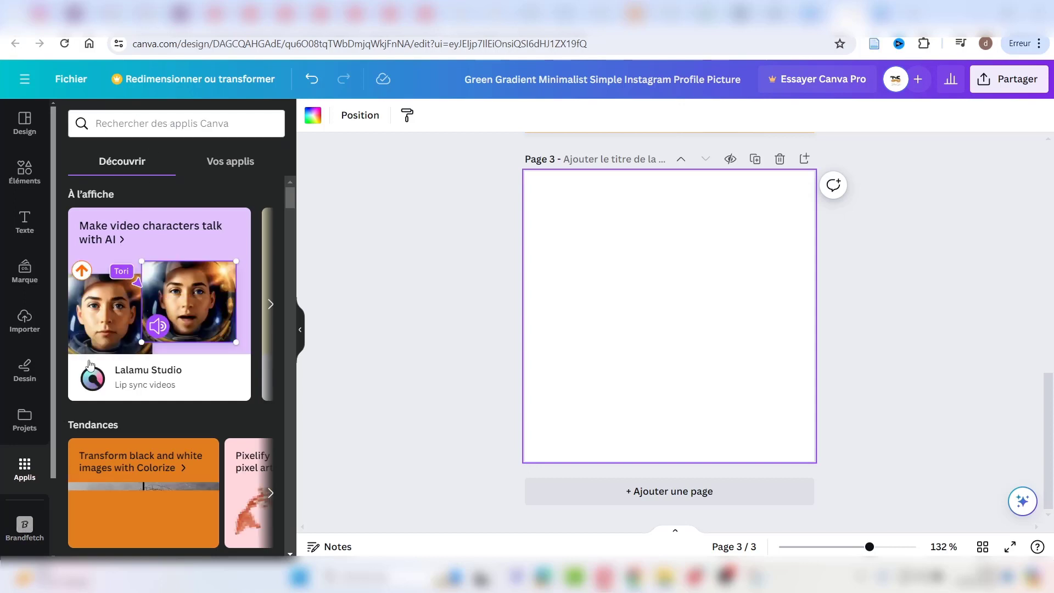
{"action": "left_click", "coordinate": [25, 527]}
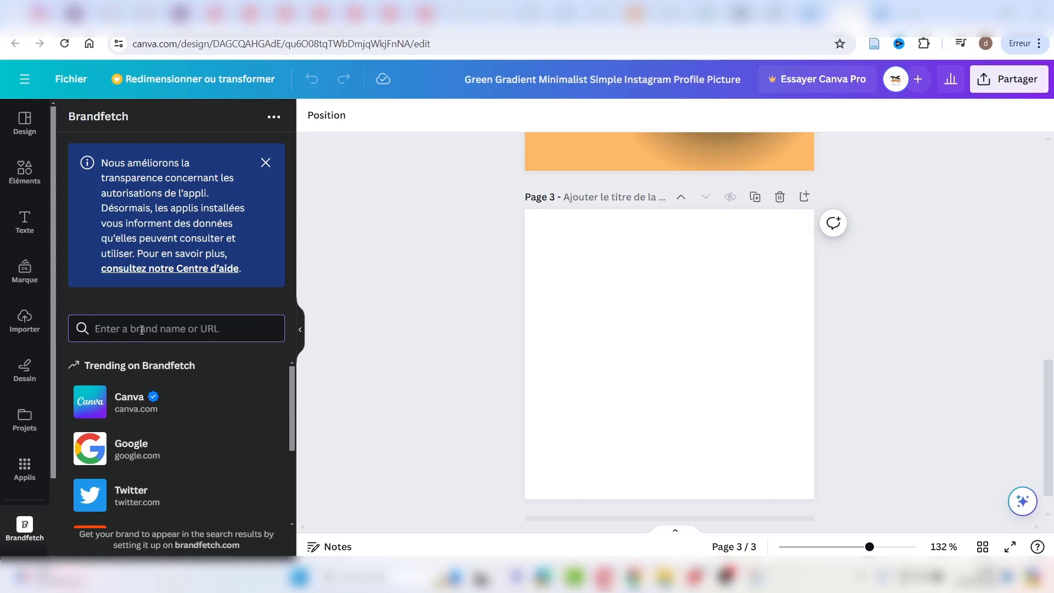
{"action": "left_click", "coordinate": [143, 498]}
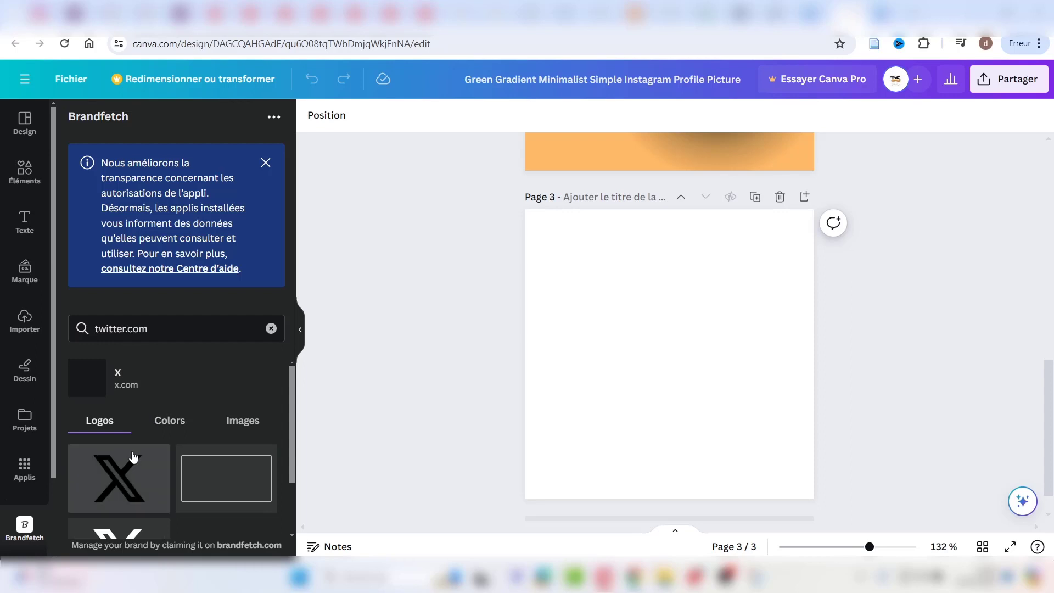
{"action": "scroll", "coordinate": [125, 433], "scroll_direction": "down", "scroll_amount": 2}
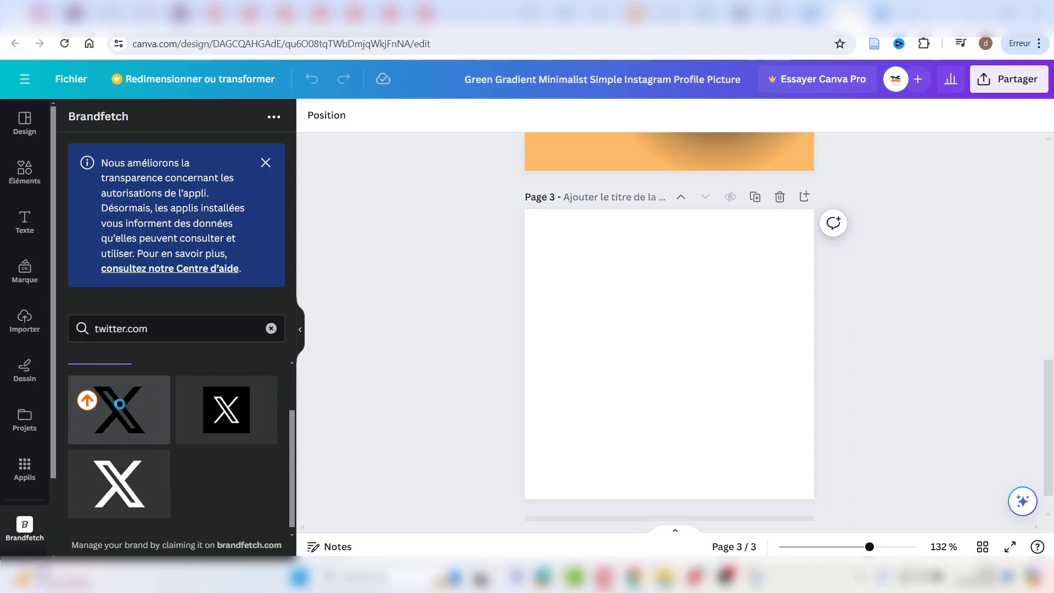
{"action": "left_click", "coordinate": [120, 404]}
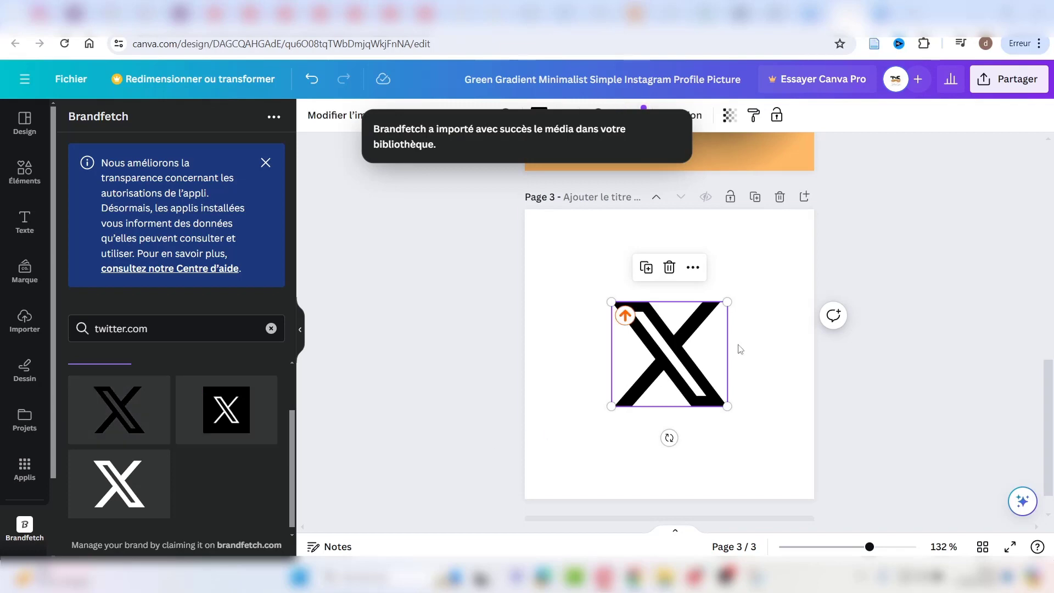
- Place the round blue logo from Brandfetch's facebook.com results on a new fourth page, and add a blank fifth page
{"action": "left_click", "coordinate": [804, 196]}
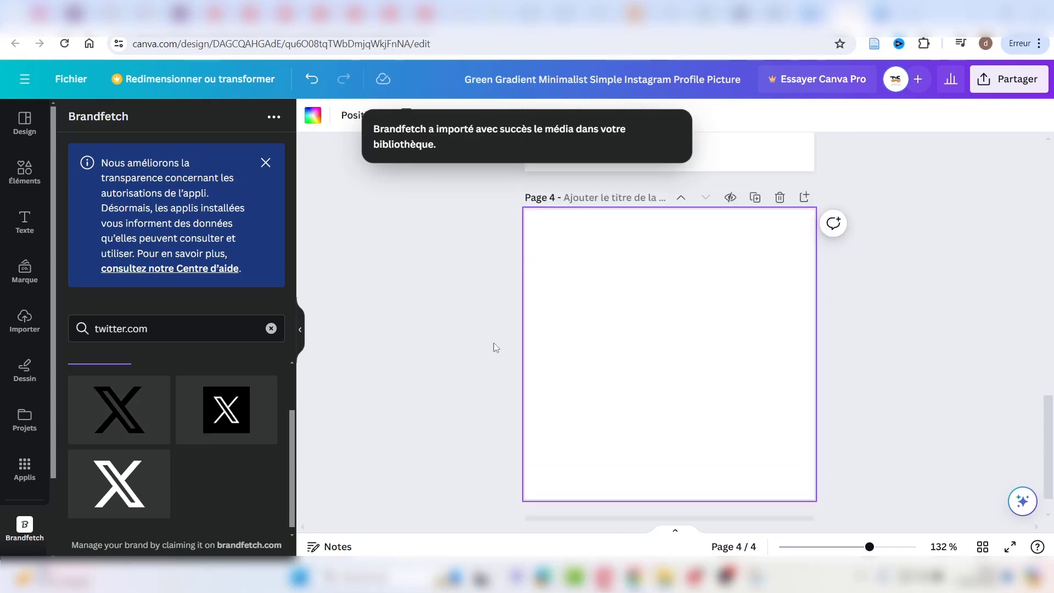
{"action": "left_click", "coordinate": [271, 328]}
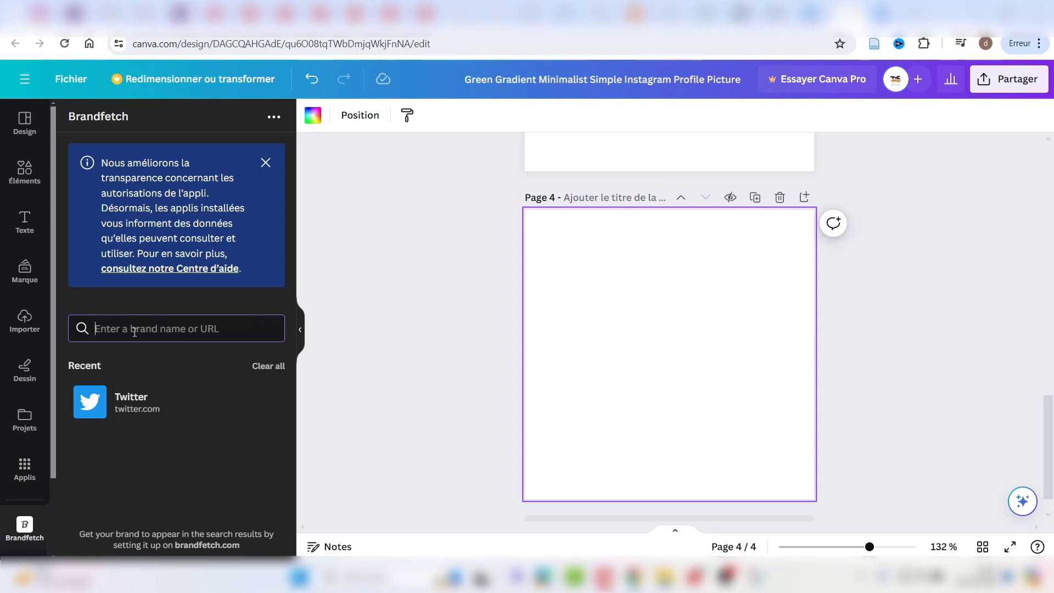
{"action": "type", "text": "facebook.com"}
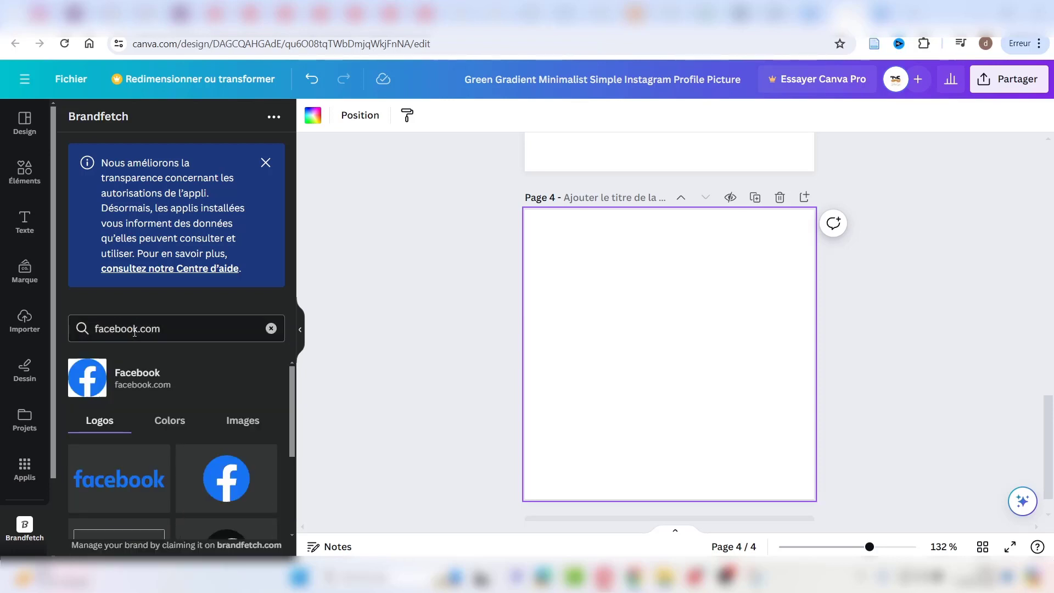
{"action": "left_click", "coordinate": [226, 478]}
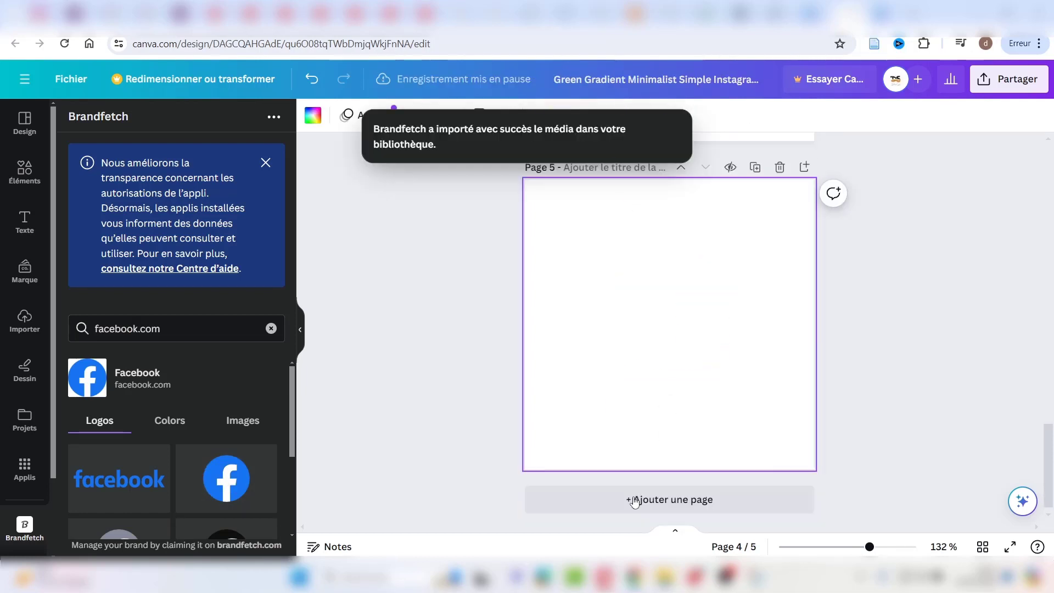
- Find the YouTube brand (youtube.com) in Brandfetch and insert its red play-button logo onto page 5
{"action": "left_click", "coordinate": [271, 328]}
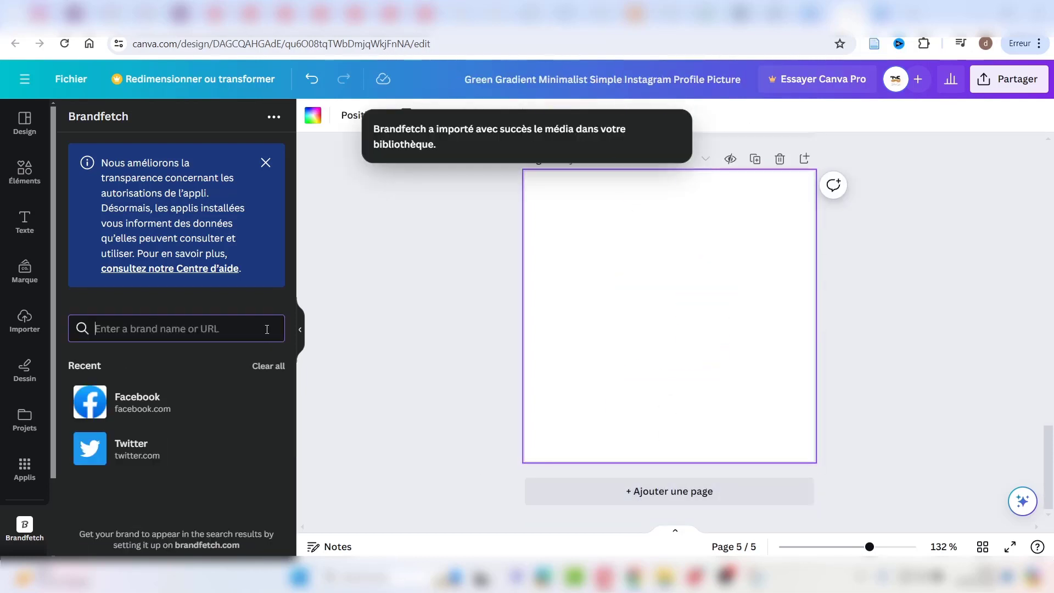
{"action": "type", "text": "yout"}
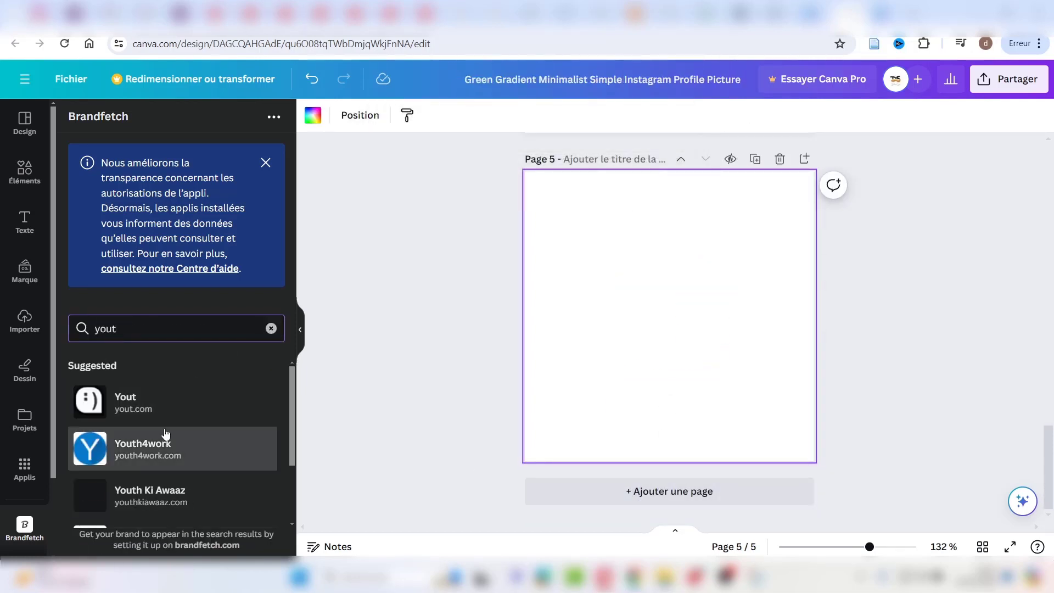
{"action": "type", "text": "ube"}
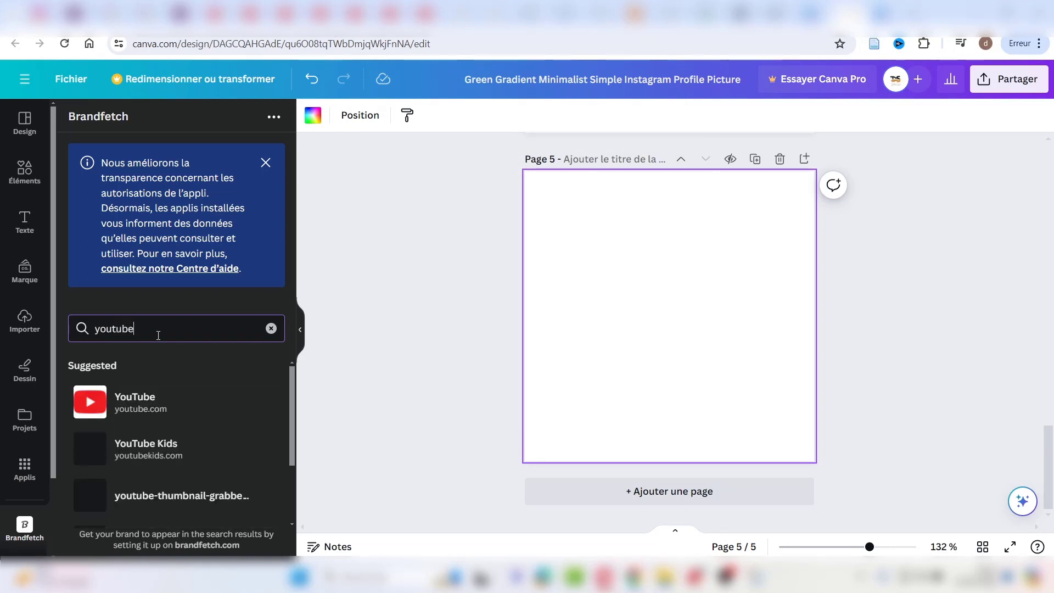
{"action": "left_click", "coordinate": [137, 407]}
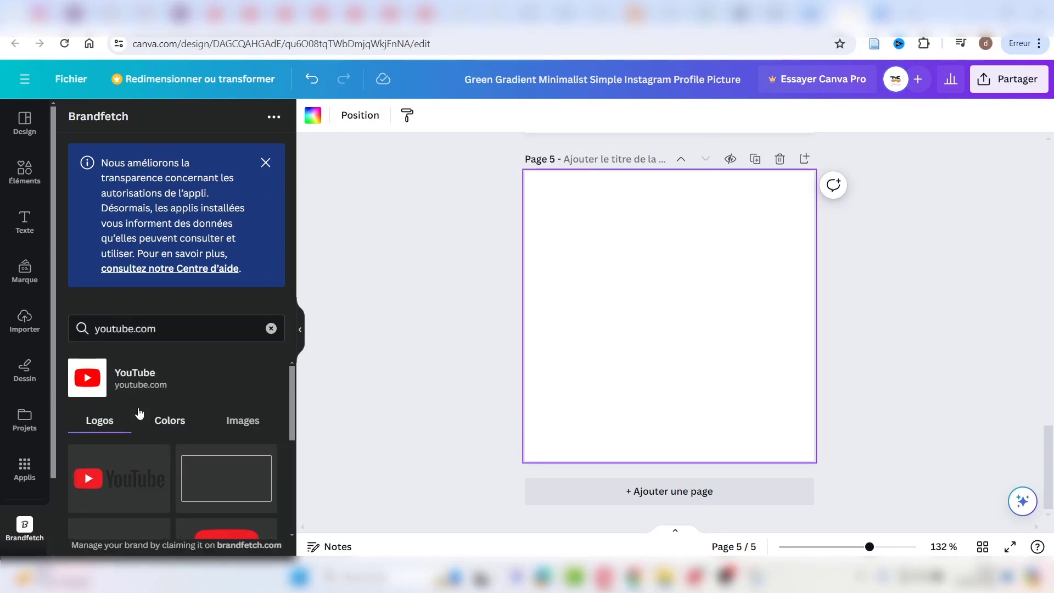
{"action": "scroll", "coordinate": [139, 483], "scroll_direction": "down", "scroll_amount": 3}
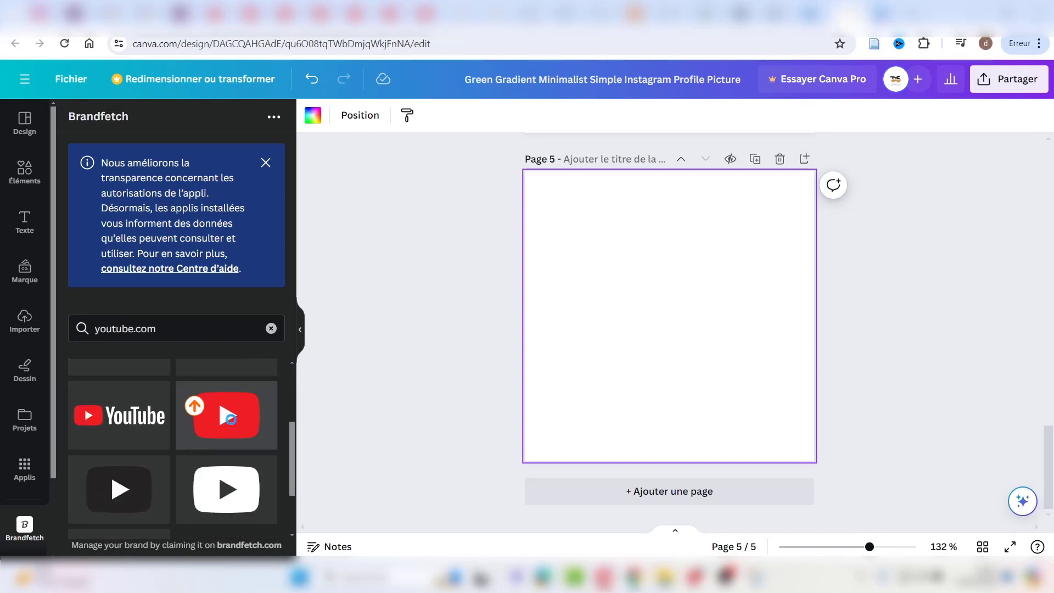
{"action": "left_click", "coordinate": [230, 419]}
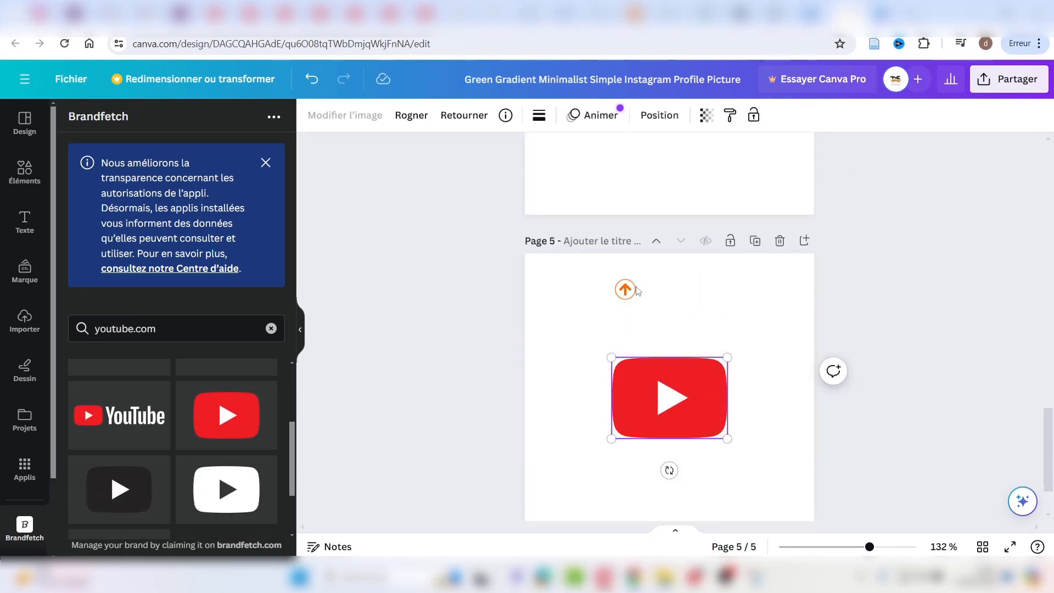
- Go back to page 3 with the X logo and show the design's margins
{"action": "scroll", "coordinate": [636, 286], "scroll_direction": "up", "scroll_amount": 10}
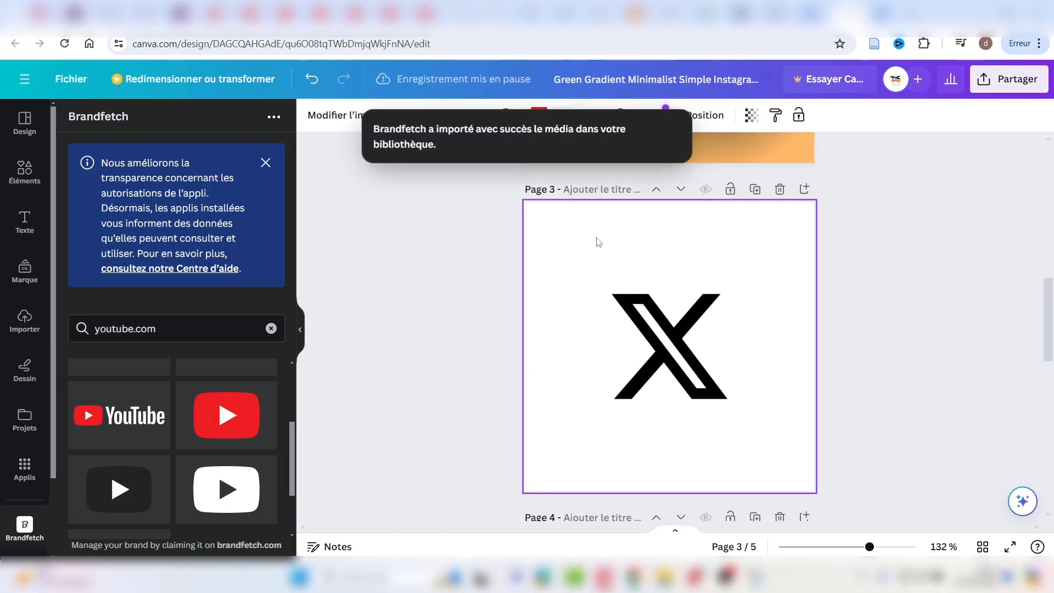
{"action": "left_click", "coordinate": [599, 242]}
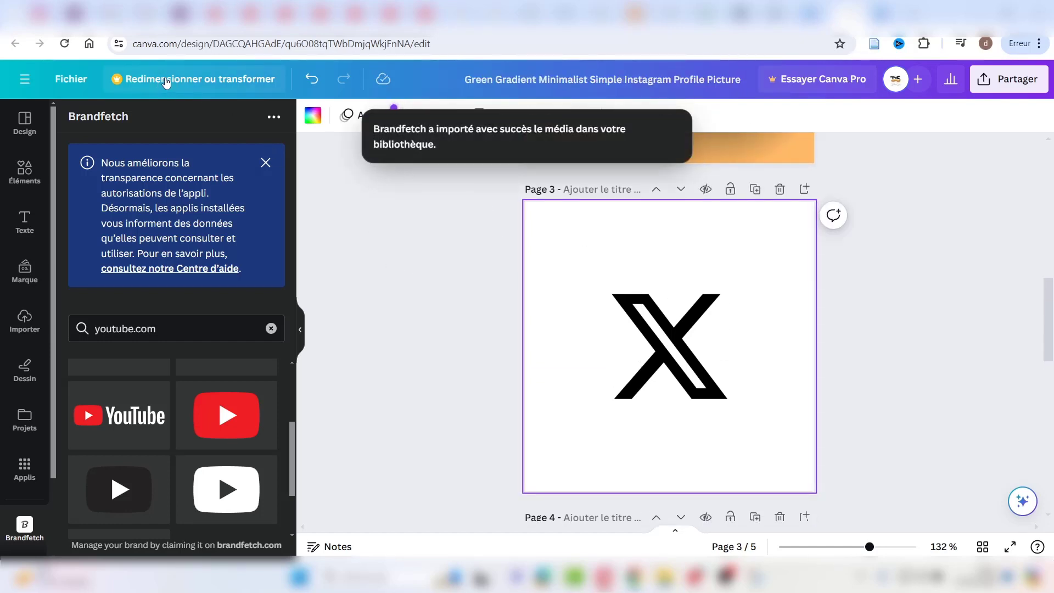
{"action": "left_click", "coordinate": [71, 78]}
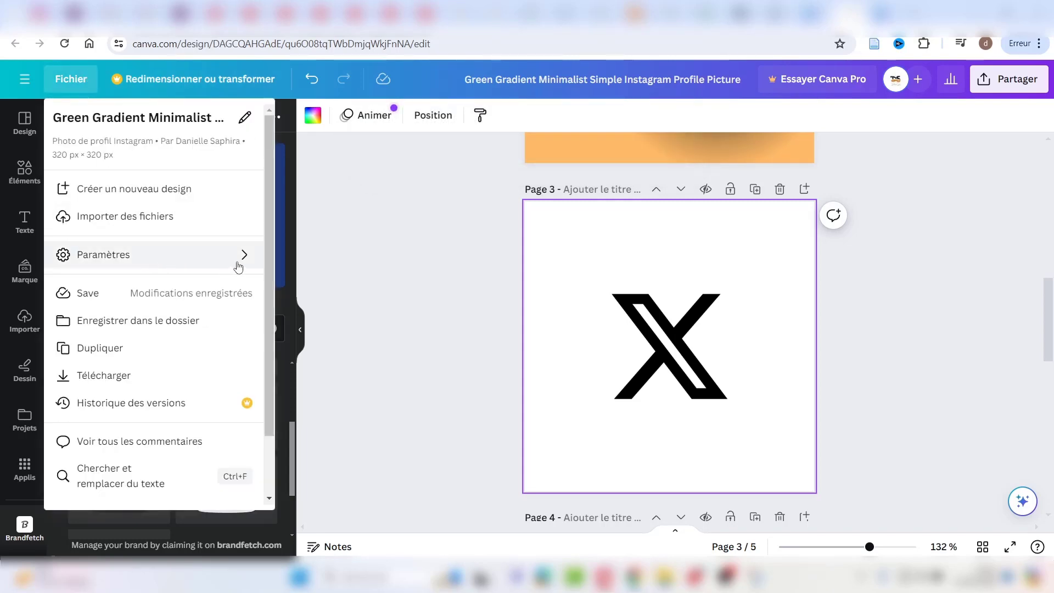
{"action": "mouse_move", "coordinate": [246, 259]}
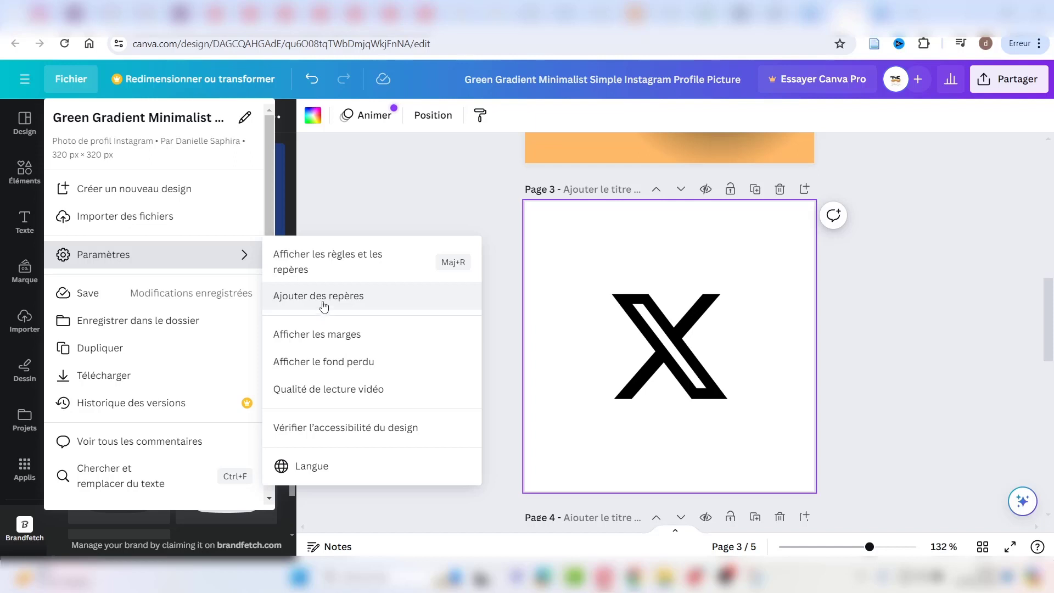
{"action": "left_click", "coordinate": [325, 336]}
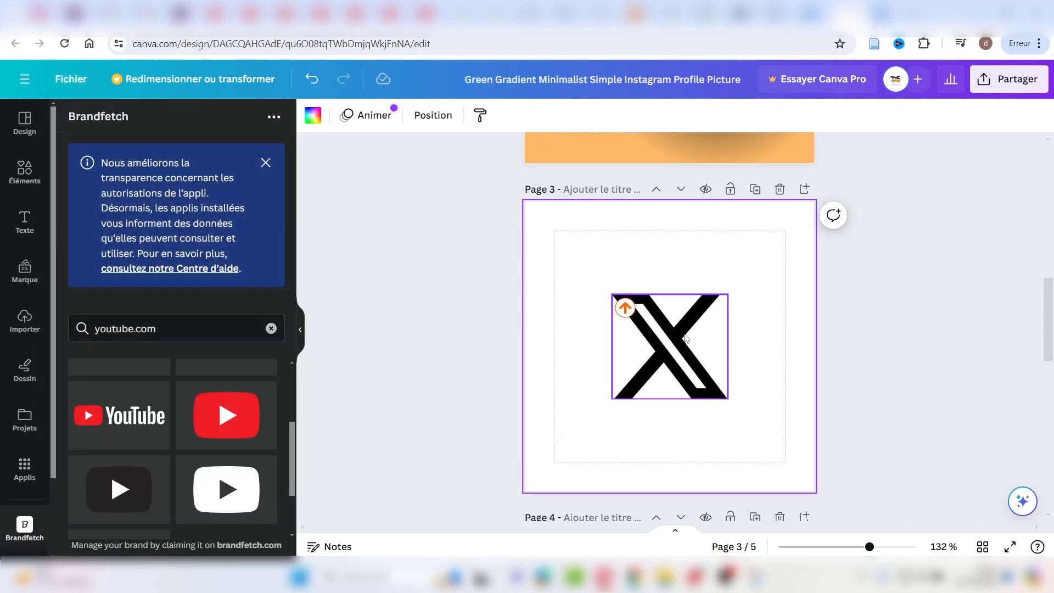
- Enlarge the X logo on page 3 to the full width between the margin guides and center it on the page
{"action": "left_click", "coordinate": [615, 305]}
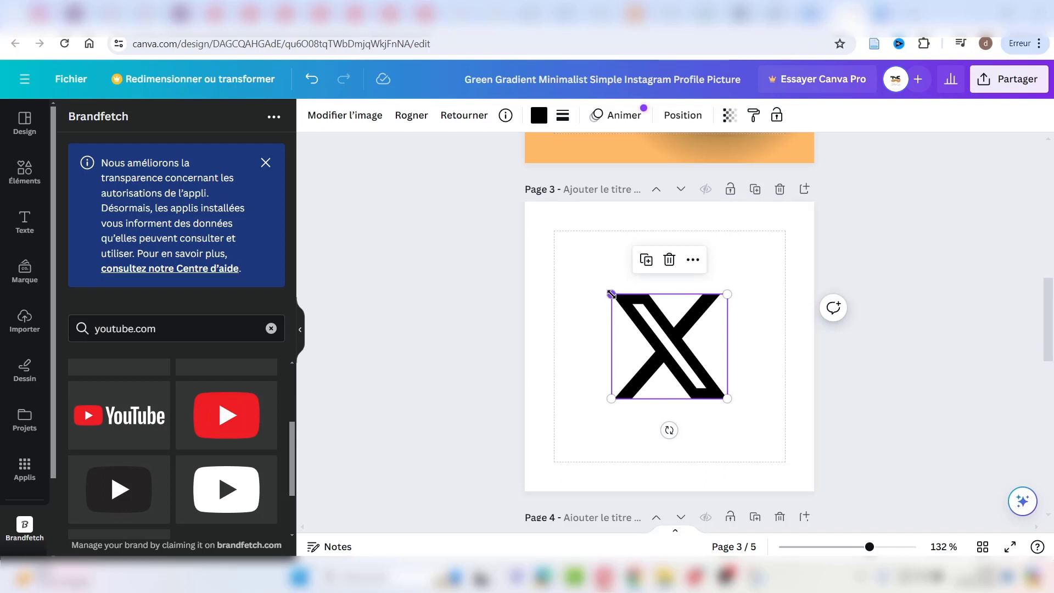
{"action": "left_click_drag", "start_coordinate": [612, 295], "coordinate": [509, 202]}
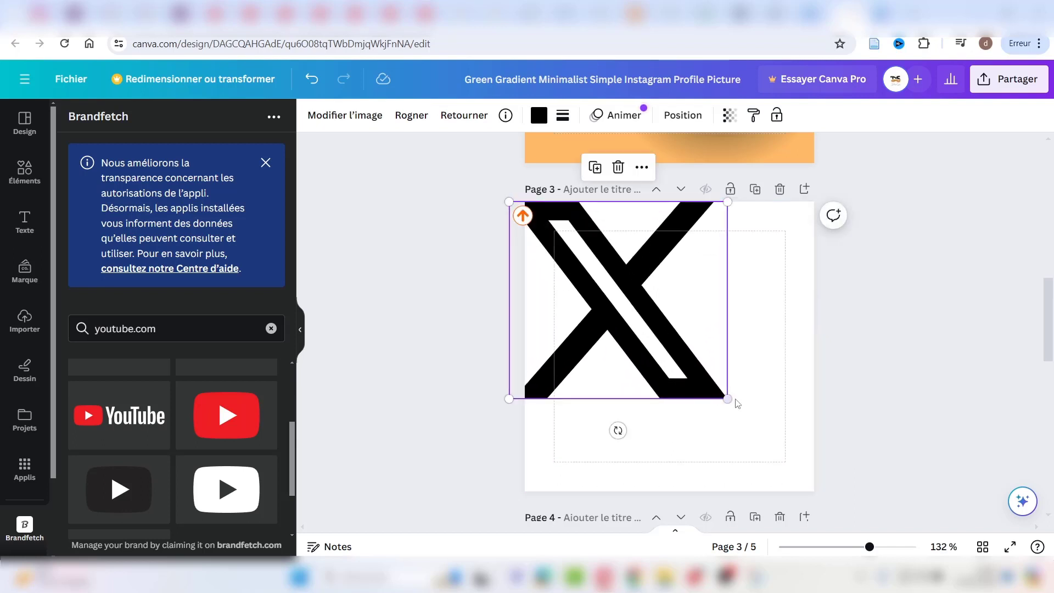
{"action": "mouse_move", "coordinate": [729, 400]}
{"action": "left_mouse_down"}
{"action": "mouse_move", "coordinate": [788, 458]}
{"action": "mouse_move", "coordinate": [718, 393]}
{"action": "left_mouse_up"}
{"action": "left_click_drag", "start_coordinate": [663, 319], "coordinate": [718, 364]}
{"action": "left_click_drag", "start_coordinate": [775, 247], "coordinate": [785, 237]}
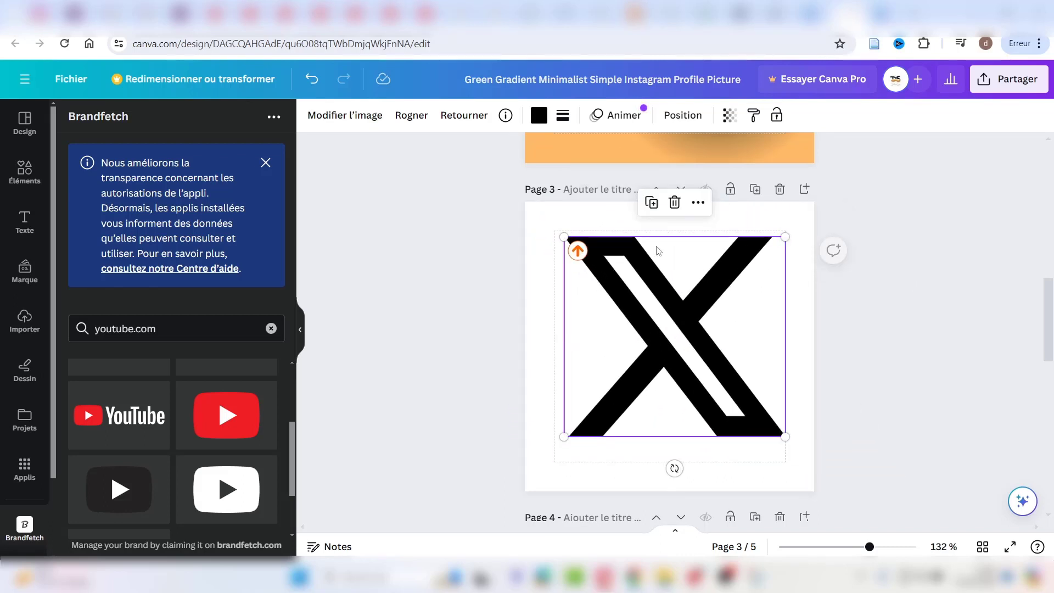
{"action": "left_click_drag", "start_coordinate": [562, 233], "coordinate": [549, 226]}
{"action": "left_click_drag", "start_coordinate": [648, 291], "coordinate": [666, 301]}
- Enlarge the round blue Facebook logo on page 4 until it fills the area inside the margin guides
{"action": "scroll", "coordinate": [679, 366], "scroll_direction": "down", "scroll_amount": 5}
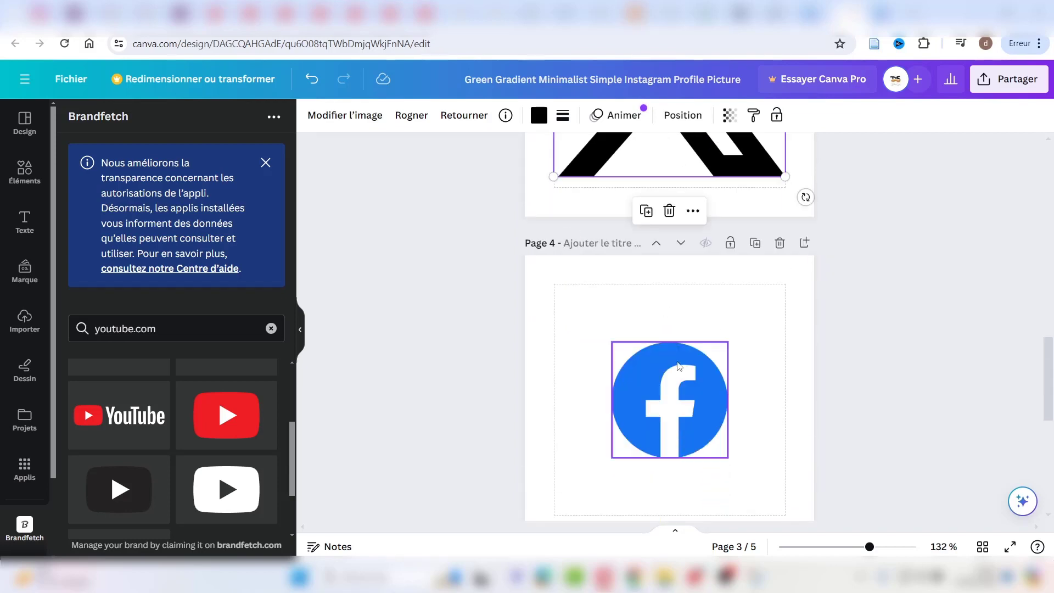
{"action": "left_click", "coordinate": [679, 366]}
{"action": "left_click_drag", "start_coordinate": [729, 342], "coordinate": [784, 285]}
{"action": "scroll", "coordinate": [714, 307], "scroll_direction": "down", "scroll_amount": 2}
{"action": "left_click_drag", "start_coordinate": [612, 320], "coordinate": [554, 378]}
- Enlarge the red YouTube play-button logo on page 5 until it spans the width between the margin guides
{"action": "scroll", "coordinate": [632, 340], "scroll_direction": "down", "scroll_amount": 4}
{"action": "left_click", "coordinate": [664, 319]}
{"action": "left_click_drag", "start_coordinate": [728, 275], "coordinate": [783, 233]}
{"action": "left_click_drag", "start_coordinate": [611, 356], "coordinate": [556, 393]}
- Download the design as PNG with pages 1 and 3–5 only, leaving out the orange page 2
{"action": "scroll", "coordinate": [648, 286], "scroll_direction": "up", "scroll_amount": 15}
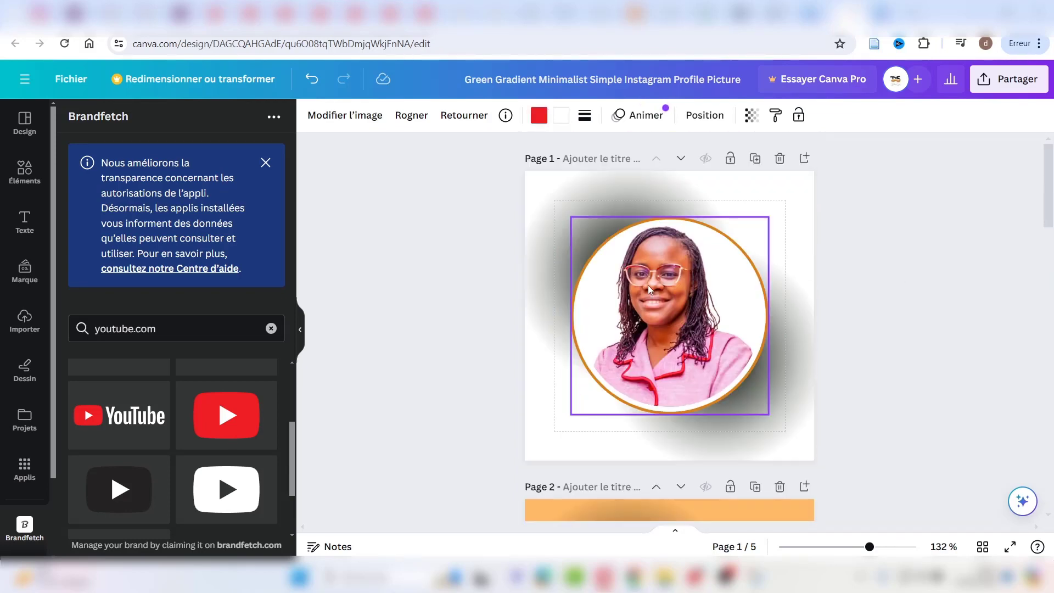
{"action": "scroll", "coordinate": [648, 285], "scroll_direction": "down", "scroll_amount": 8}
{"action": "scroll", "coordinate": [648, 285], "scroll_direction": "up", "scroll_amount": 8}
{"action": "scroll", "coordinate": [648, 286], "scroll_direction": "down", "scroll_amount": 18}
{"action": "scroll", "coordinate": [648, 288], "scroll_direction": "up", "scroll_amount": 17}
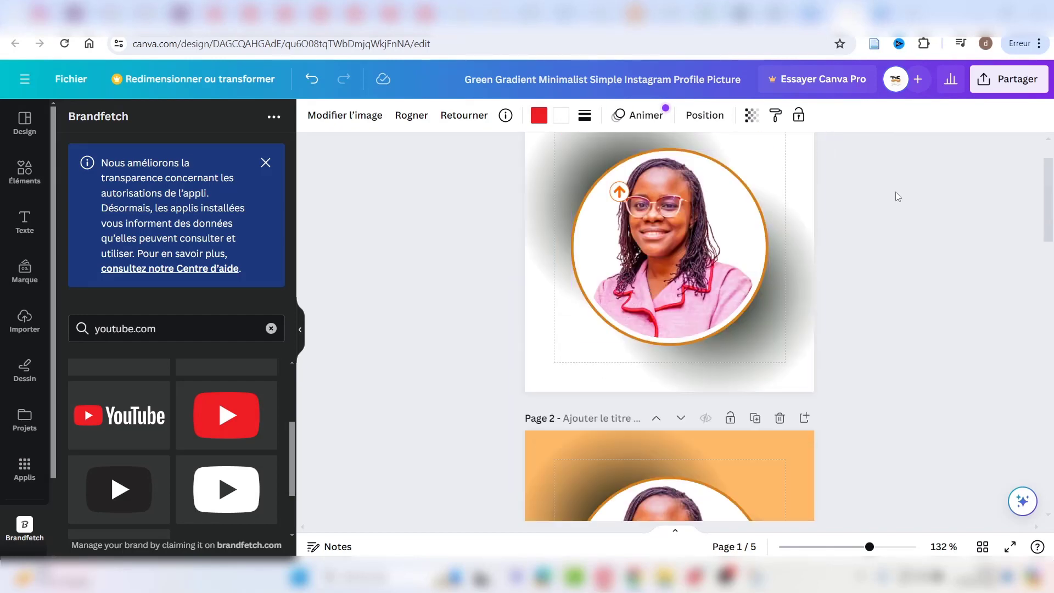
{"action": "left_click", "coordinate": [1009, 79]}
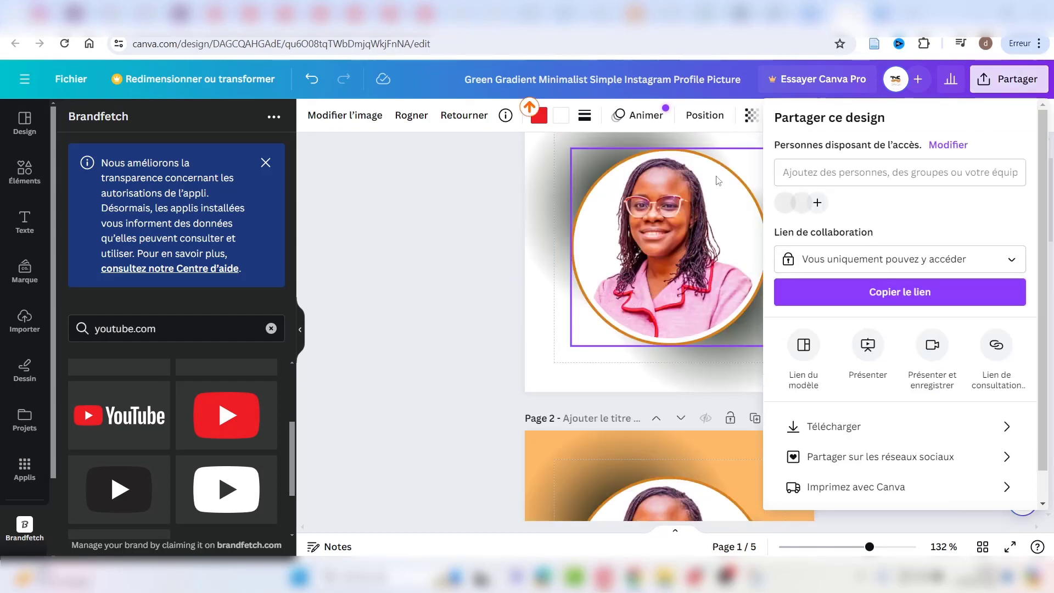
{"action": "left_click", "coordinate": [859, 431]}
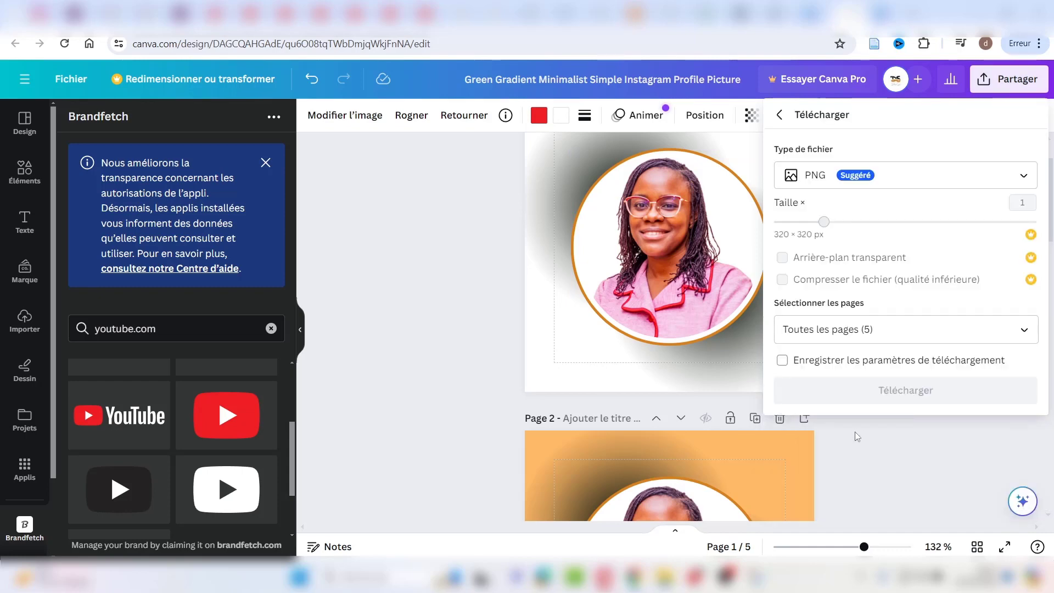
{"action": "left_click", "coordinate": [1021, 330]}
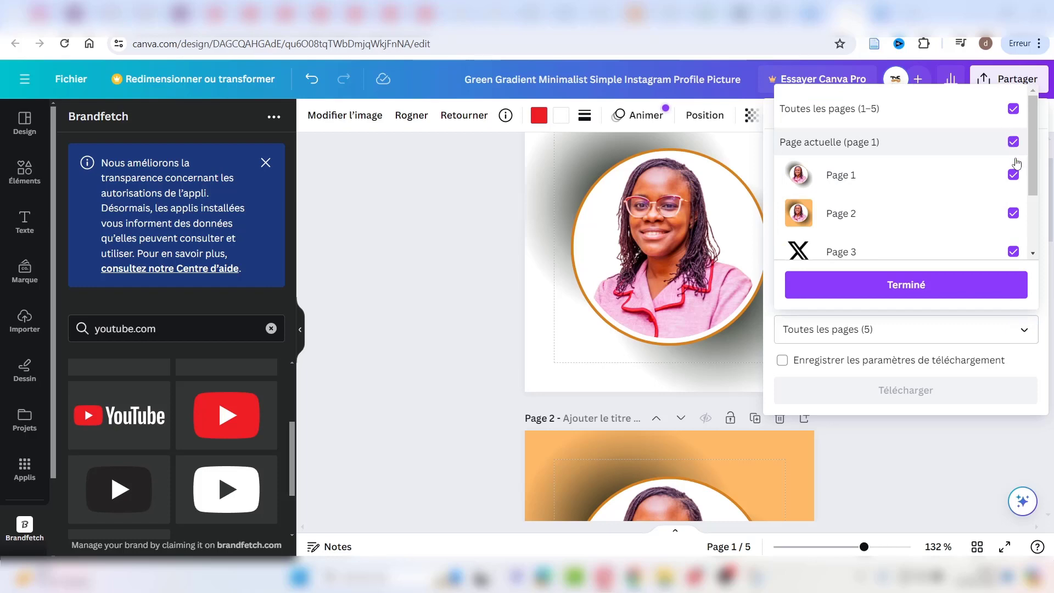
{"action": "left_click", "coordinate": [1014, 215]}
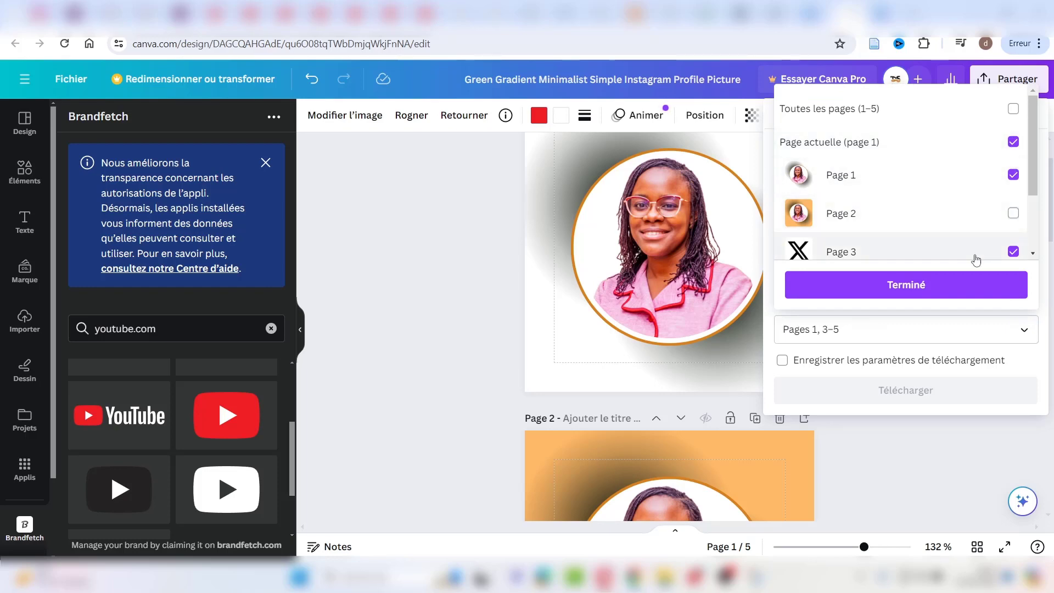
{"action": "left_click", "coordinate": [951, 290]}
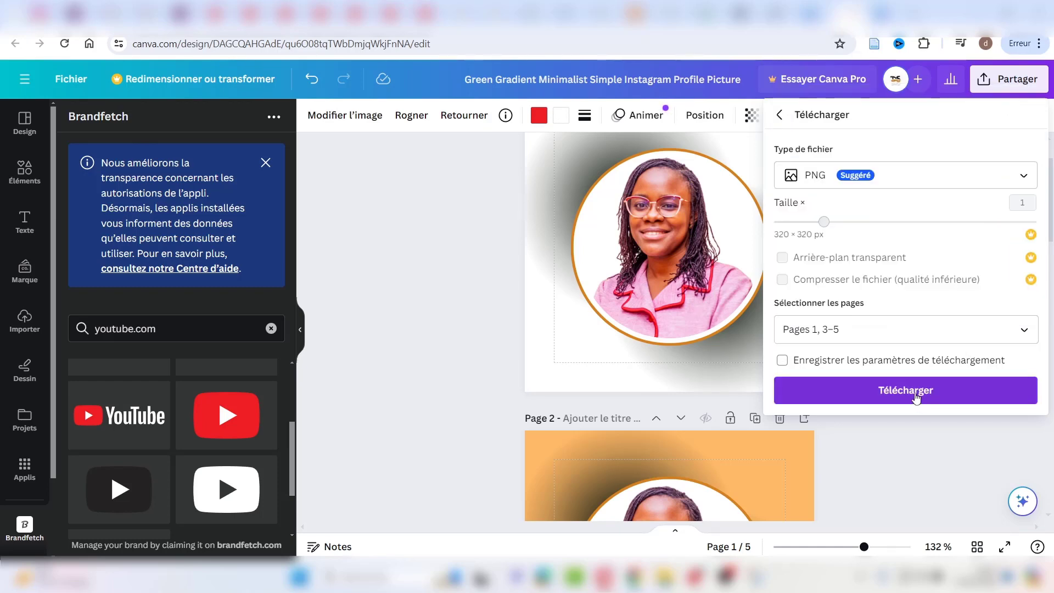
{"action": "left_click", "coordinate": [916, 394]}
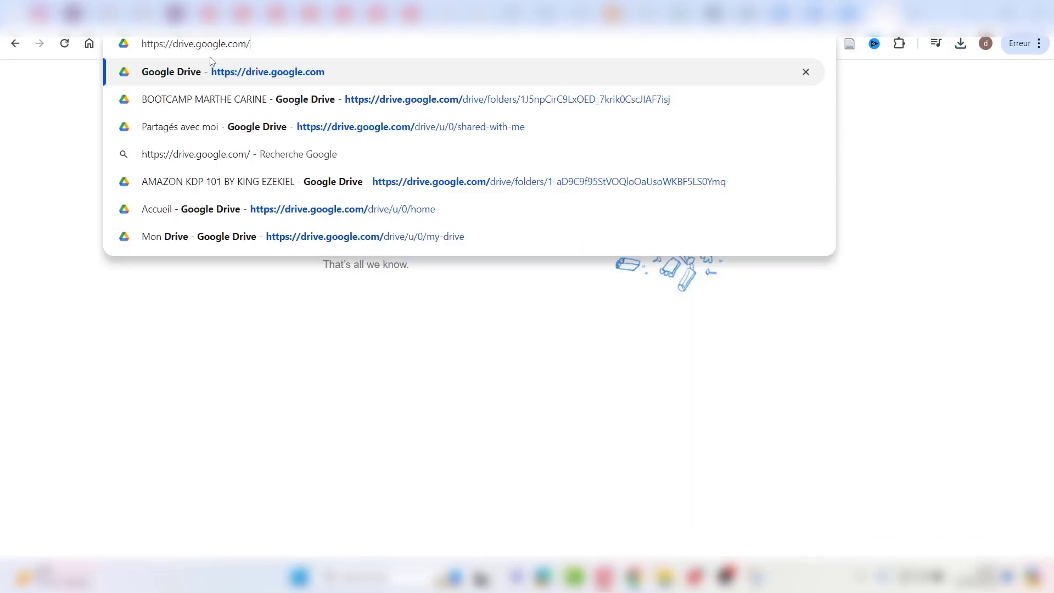
- Switch to Google Drive and create a new blank Google Docs document
{"action": "key", "text": "Return"}
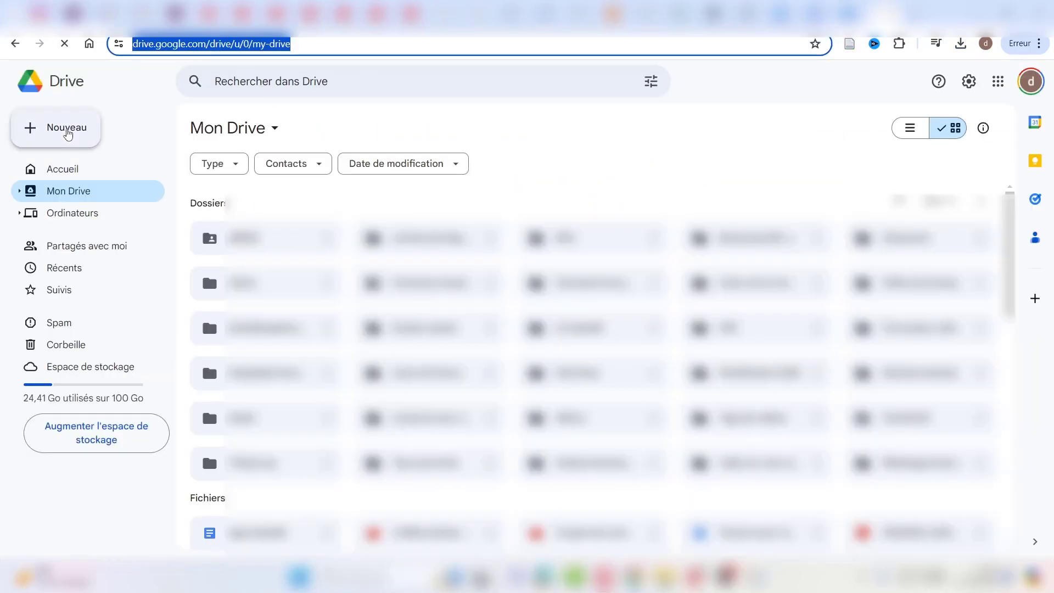
{"action": "left_click", "coordinate": [67, 129]}
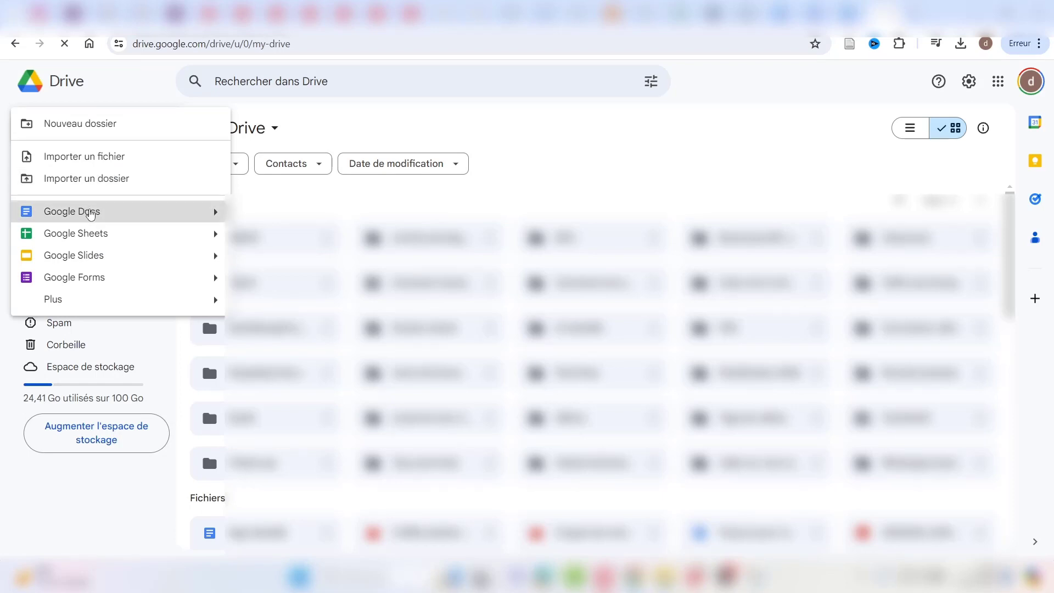
{"action": "left_click", "coordinate": [91, 213]}
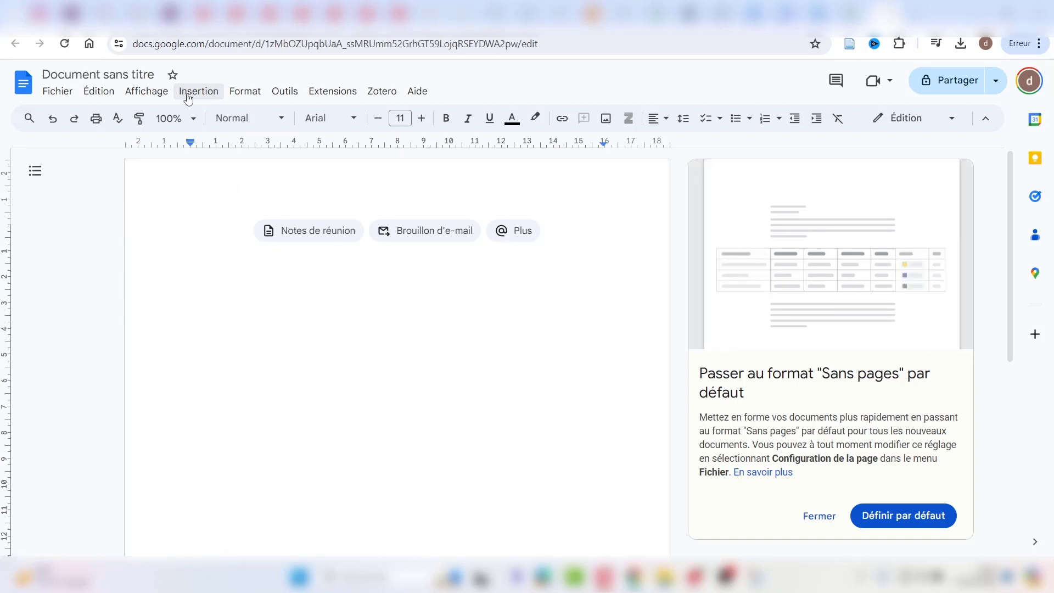
- Insert a table with three columns and one row, and narrow its middle column to a thin spacer
{"action": "left_click", "coordinate": [190, 95]}
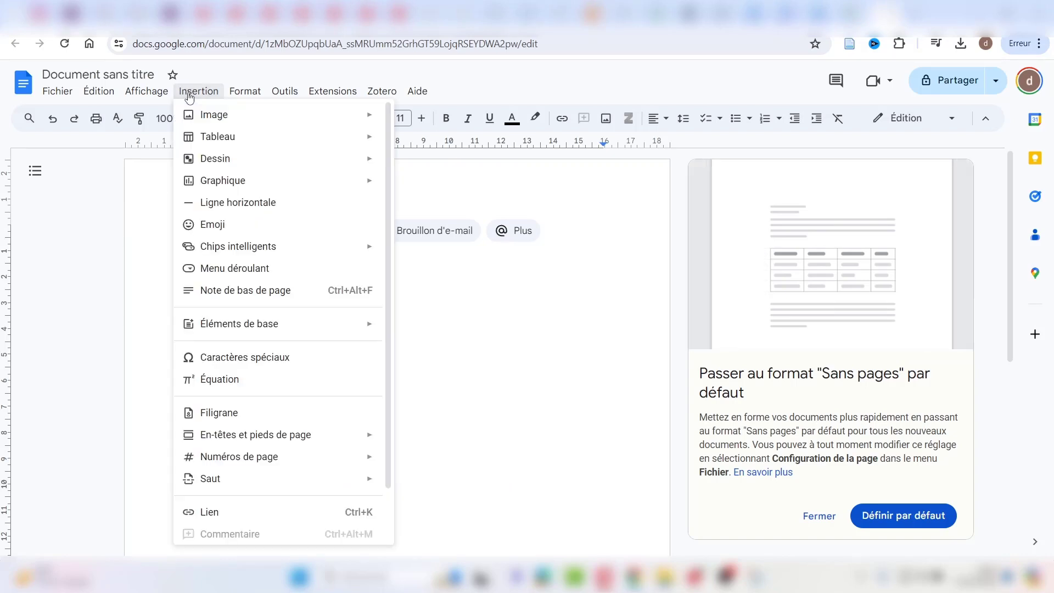
{"action": "mouse_move", "coordinate": [313, 141]}
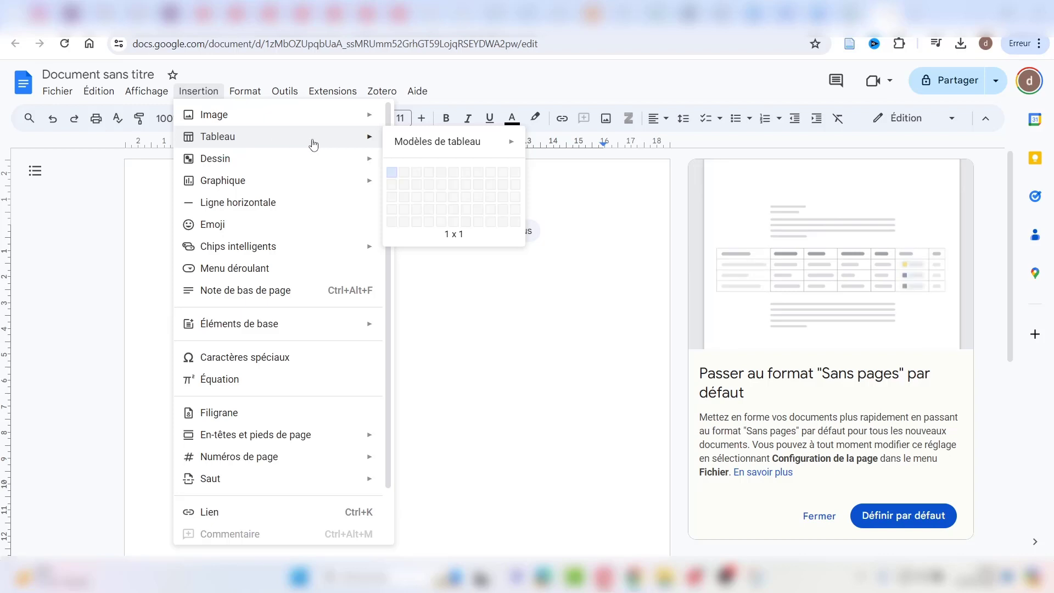
{"action": "left_click", "coordinate": [417, 173]}
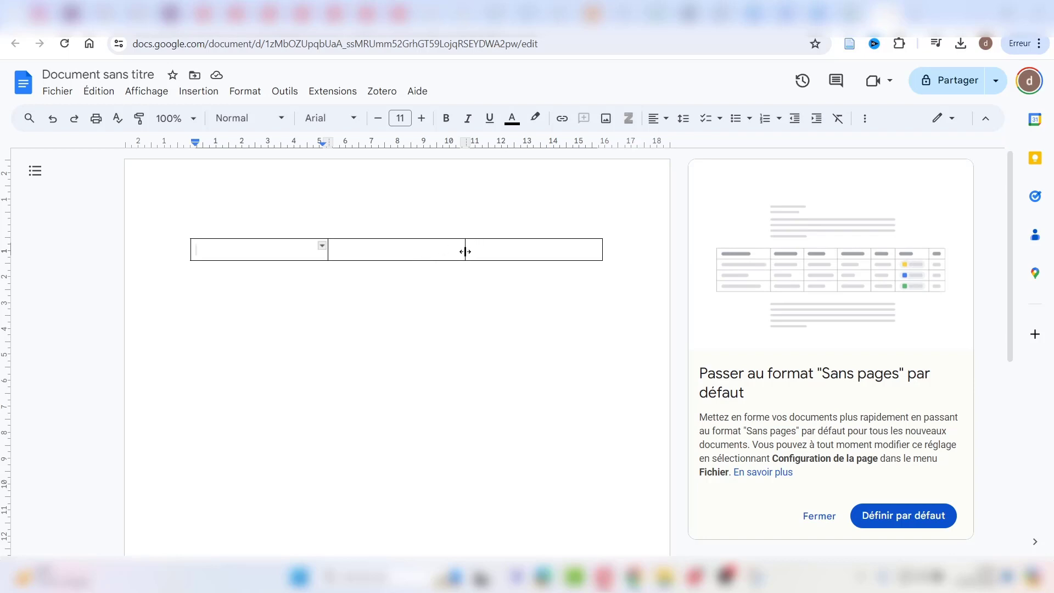
{"action": "left_click_drag", "start_coordinate": [465, 251], "coordinate": [361, 252]}
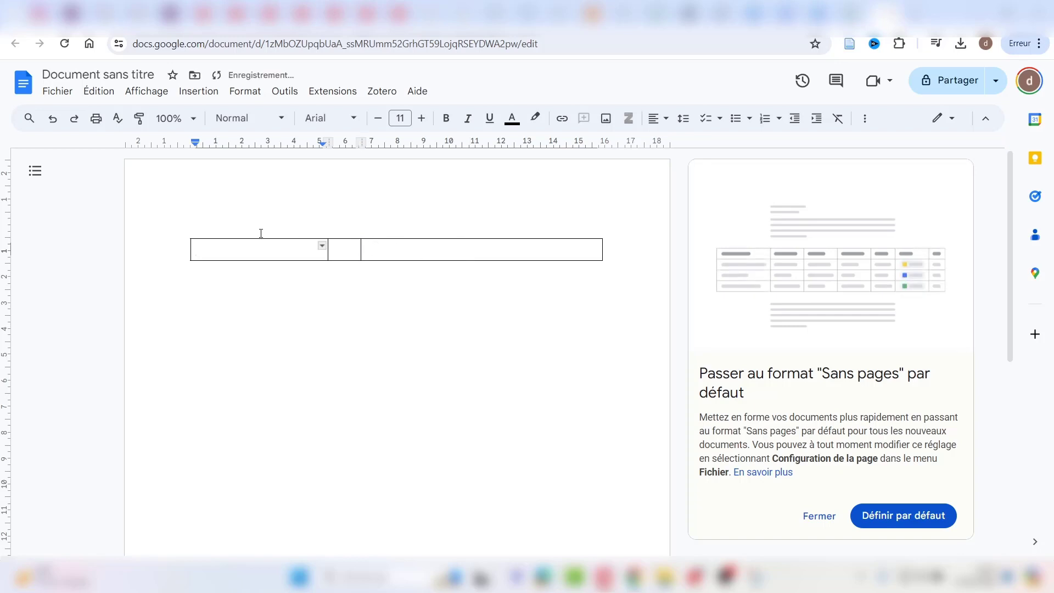
- Insert the downloaded portrait image "Green Gradient Minimalist Simple Instagram Profile Picture" from the computer into the table's first cell
{"action": "left_click", "coordinate": [202, 92]}
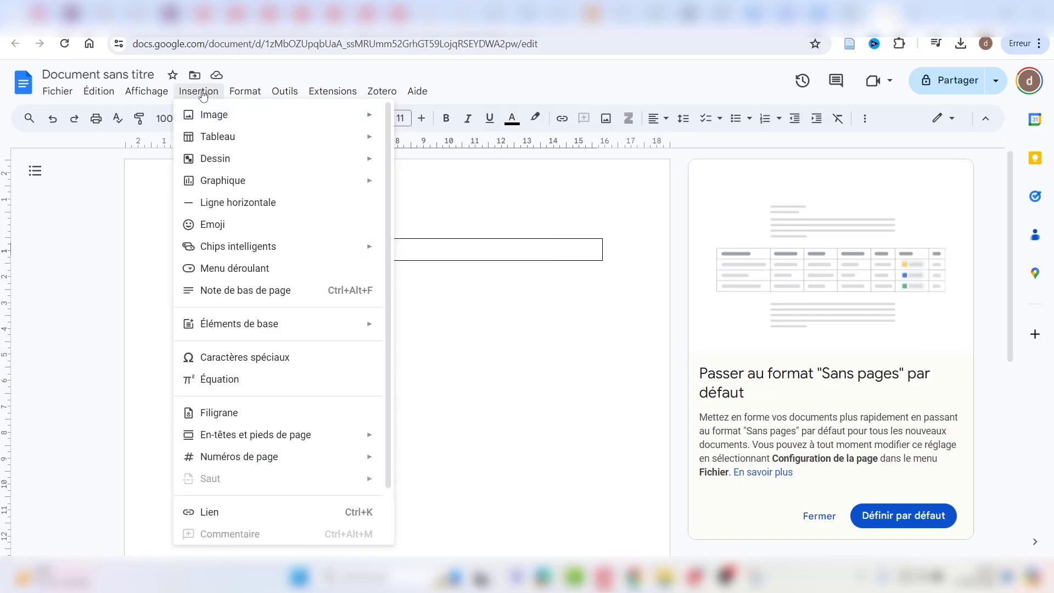
{"action": "mouse_move", "coordinate": [222, 120]}
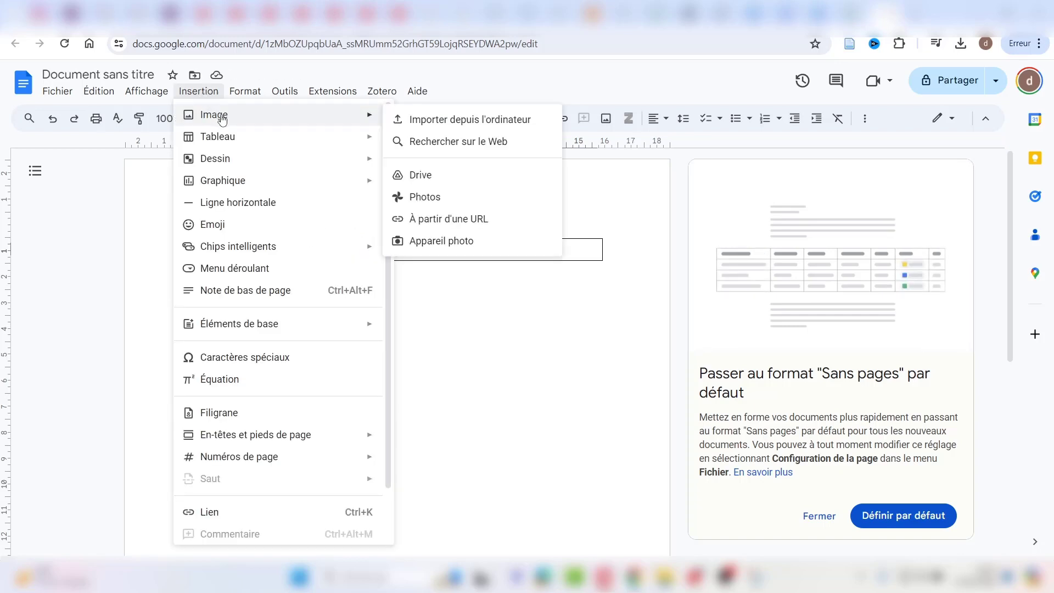
{"action": "left_click", "coordinate": [398, 122]}
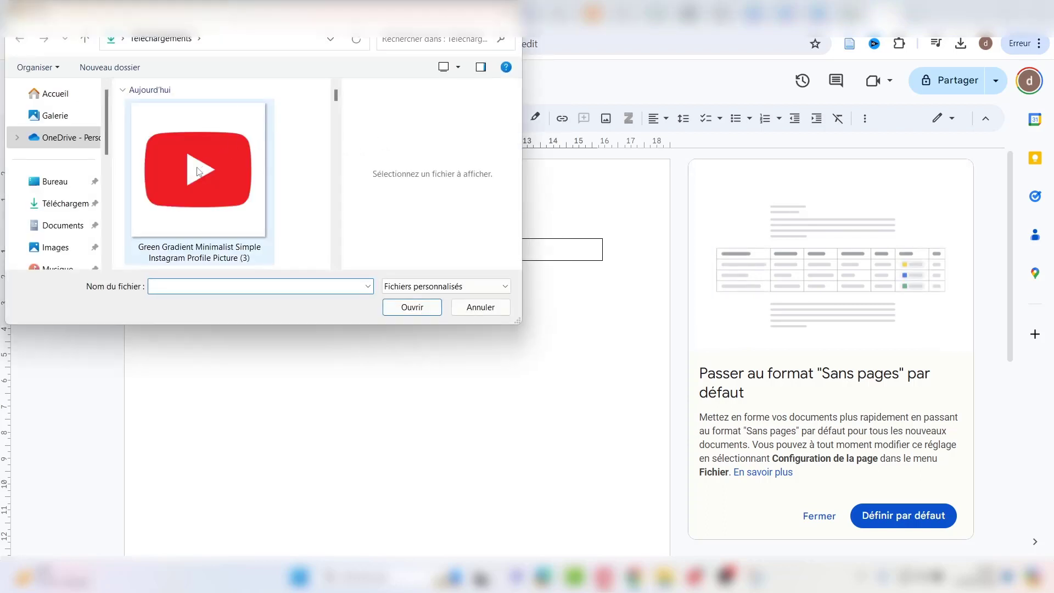
{"action": "scroll", "coordinate": [198, 172], "scroll_direction": "down", "scroll_amount": 5}
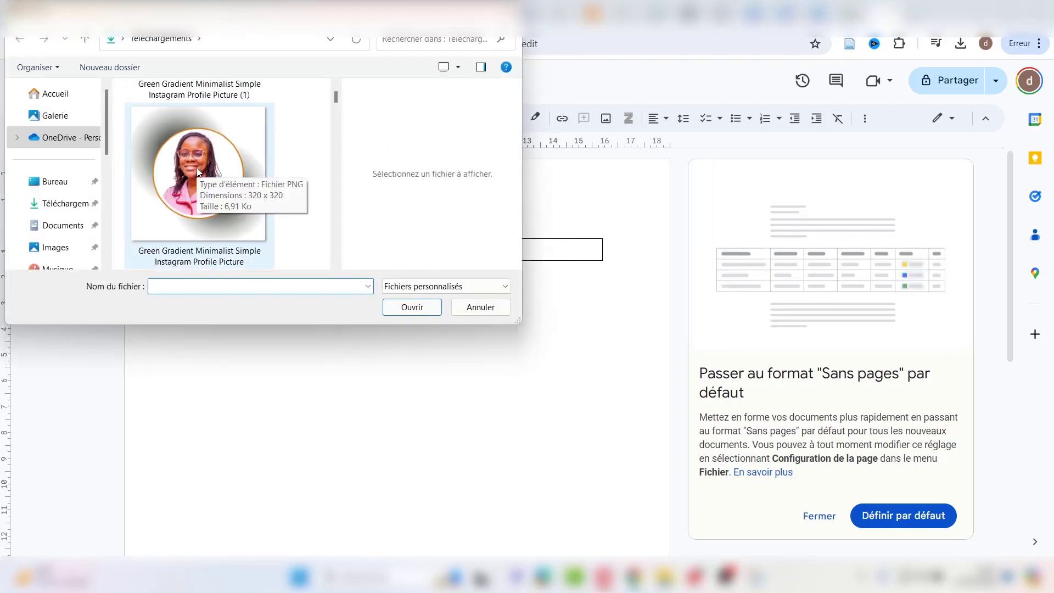
{"action": "left_click", "coordinate": [199, 171]}
{"action": "left_click", "coordinate": [387, 307]}
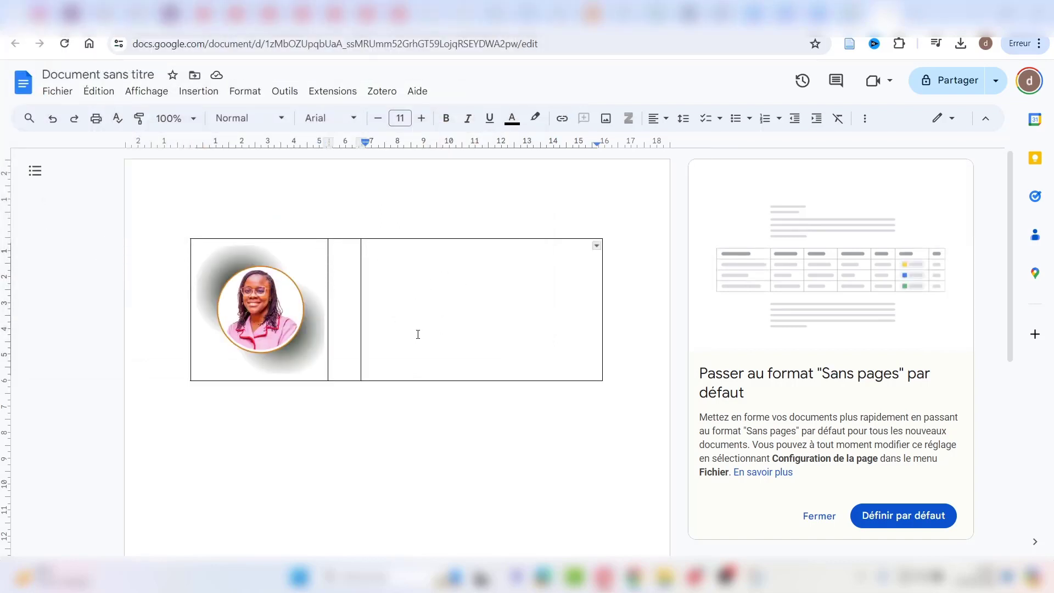
- Enter the person's full name and the job title "Créatrice de contenu" on separate lines in the table's third cell
{"action": "type", "text": "D"}
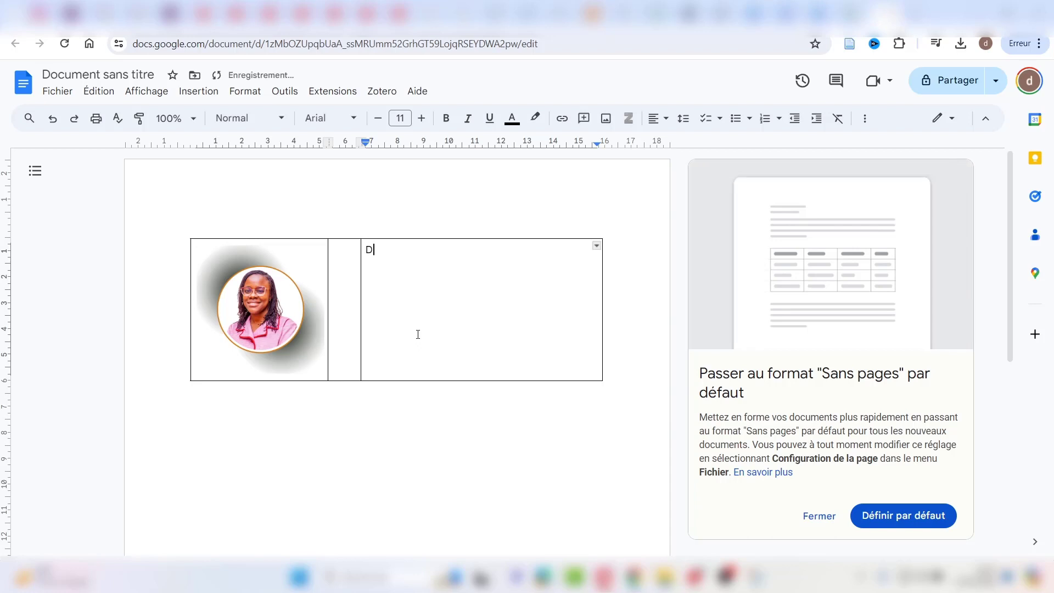
{"action": "type", "text": "anielle Saphira"}
{"action": "key", "text": "Return"}
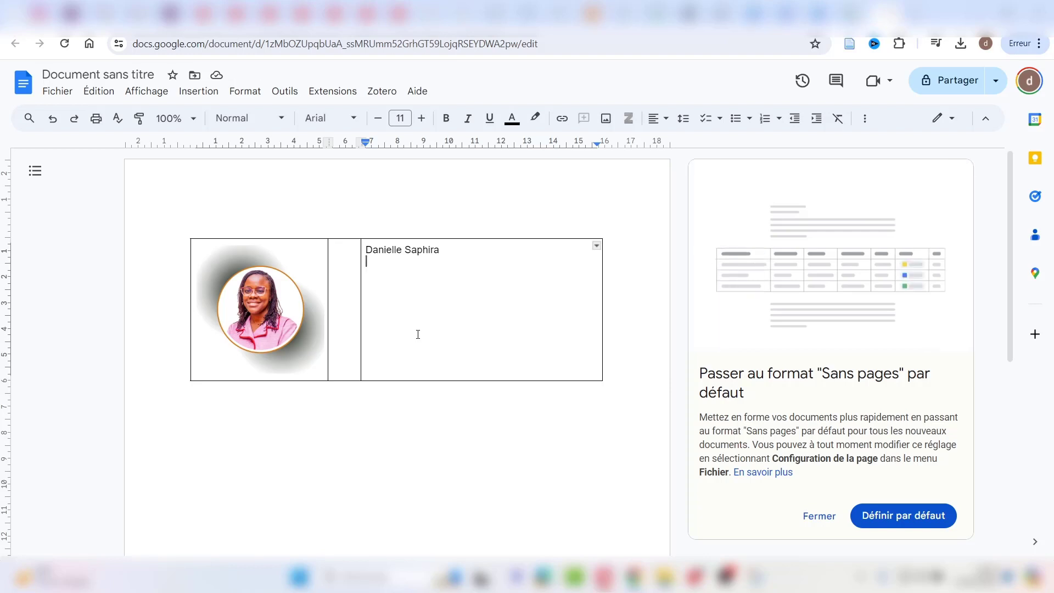
{"action": "type", "text": "Créatr"}
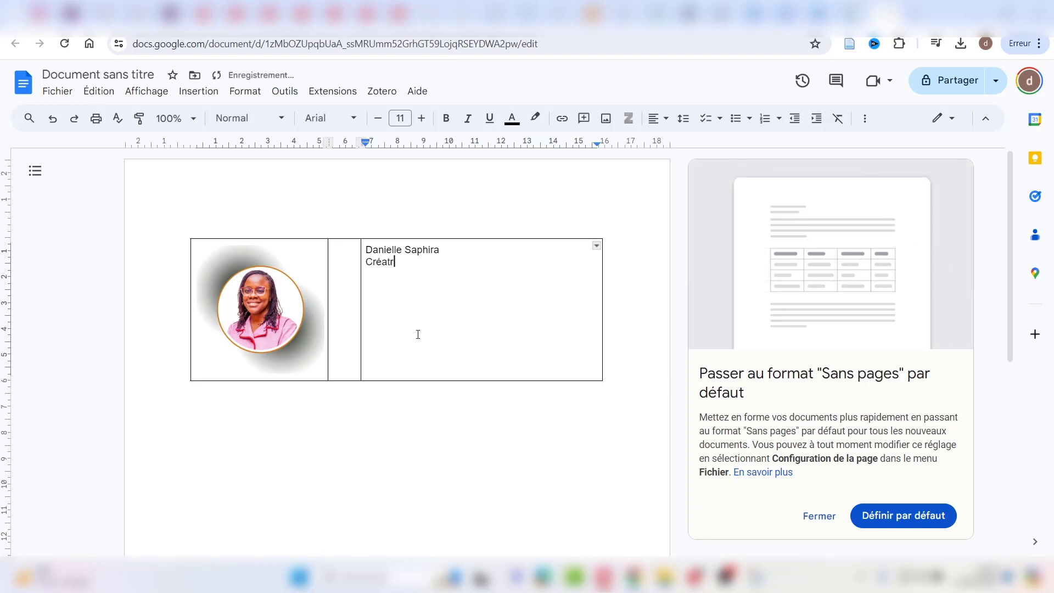
{"action": "type", "text": "ice de conte"}
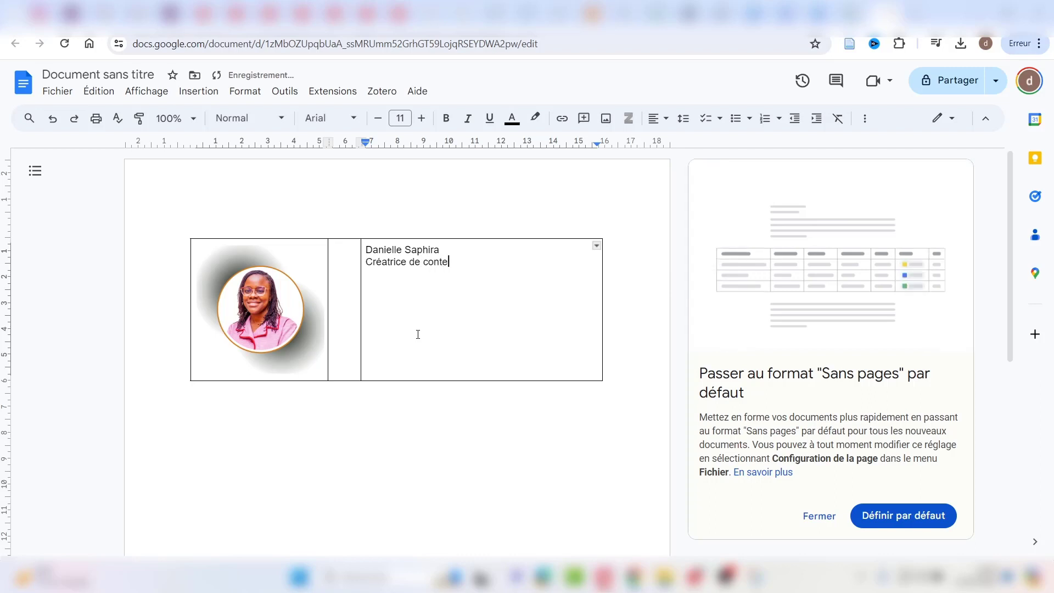
{"action": "type", "text": "nu"}
{"action": "key", "text": "Return"}
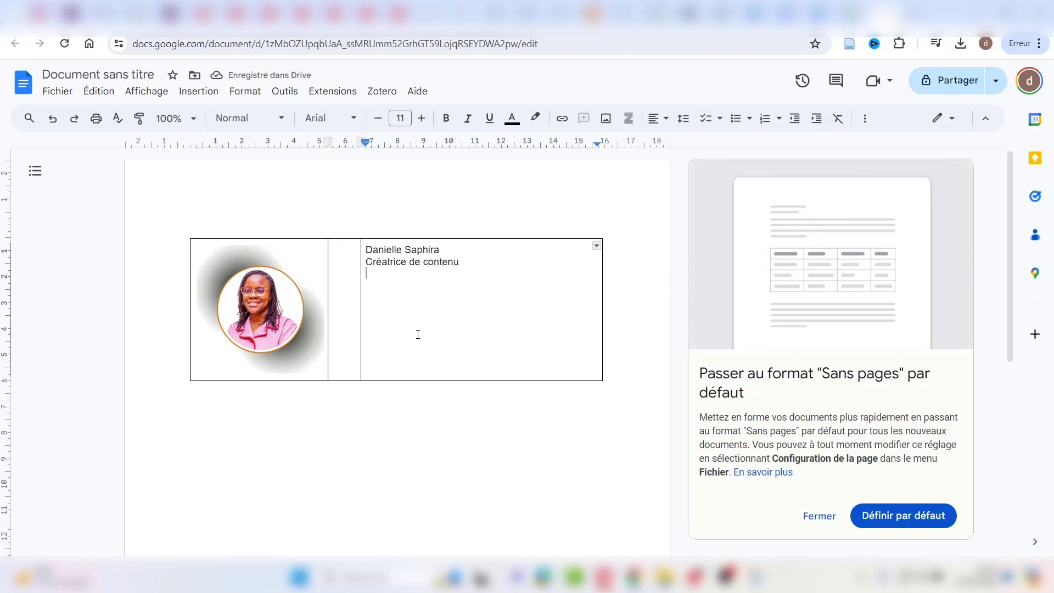
- Add the personal website address and the location "Cotonou, Bénin" on separate lines below the job title
{"action": "type", "text": "www.da"}
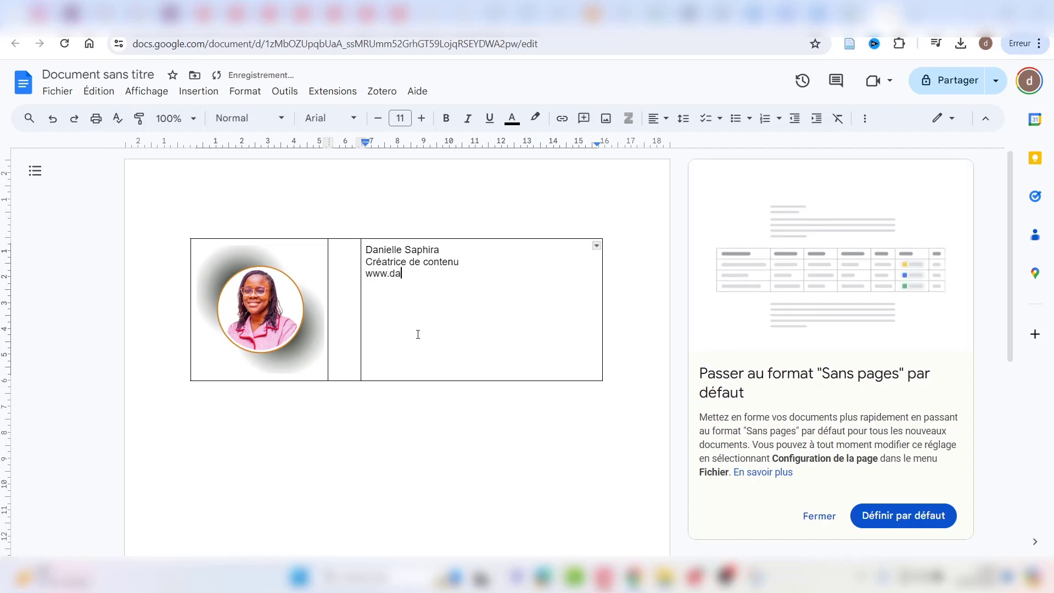
{"action": "type", "text": "niellesaphir"}
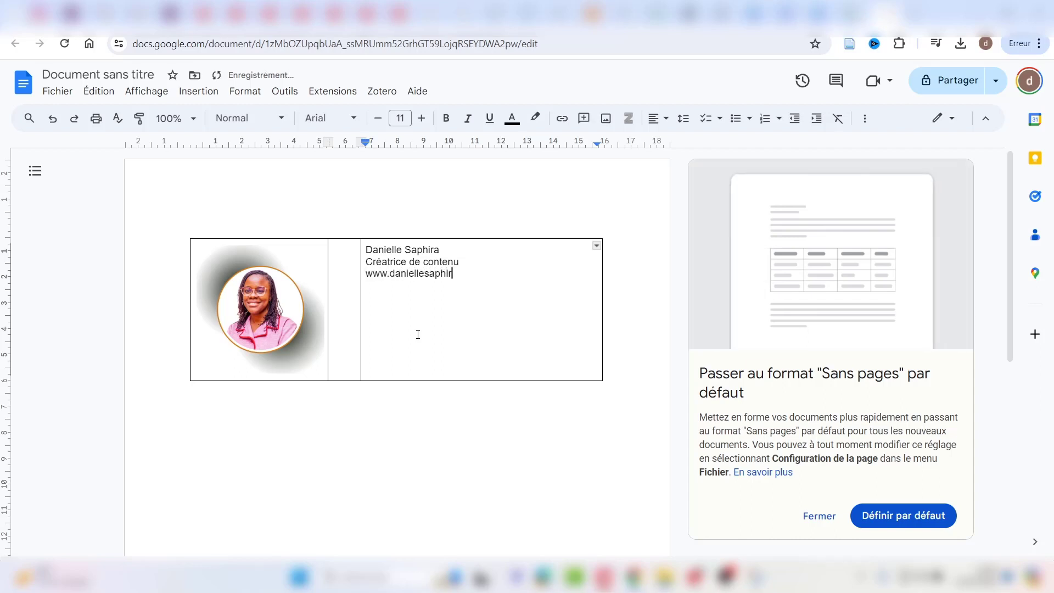
{"action": "type", "text": "a.com"}
{"action": "key", "text": "Return"}
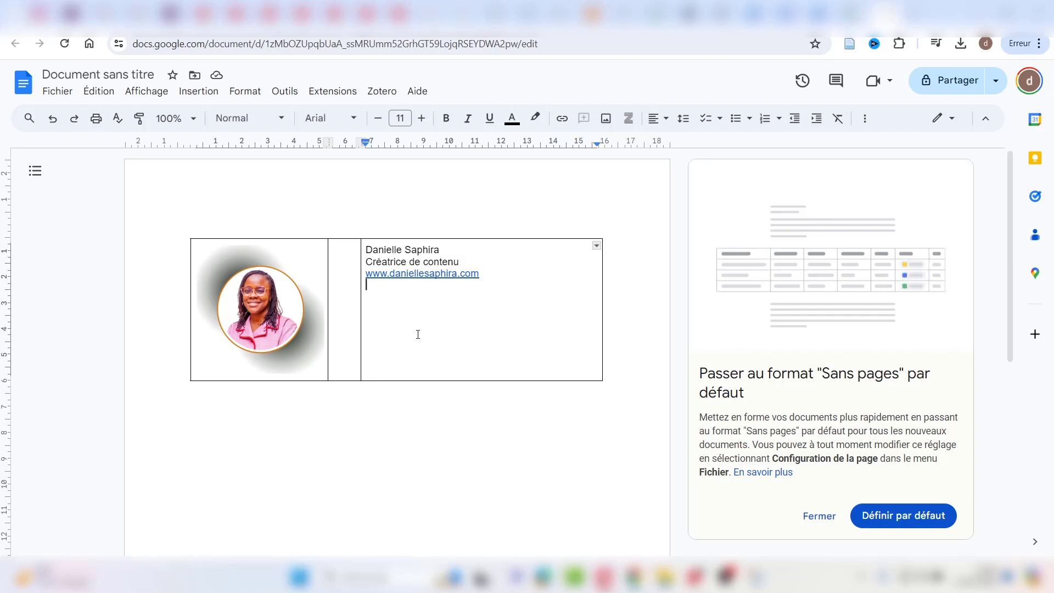
{"action": "type", "text": "Cotonou, Bé"}
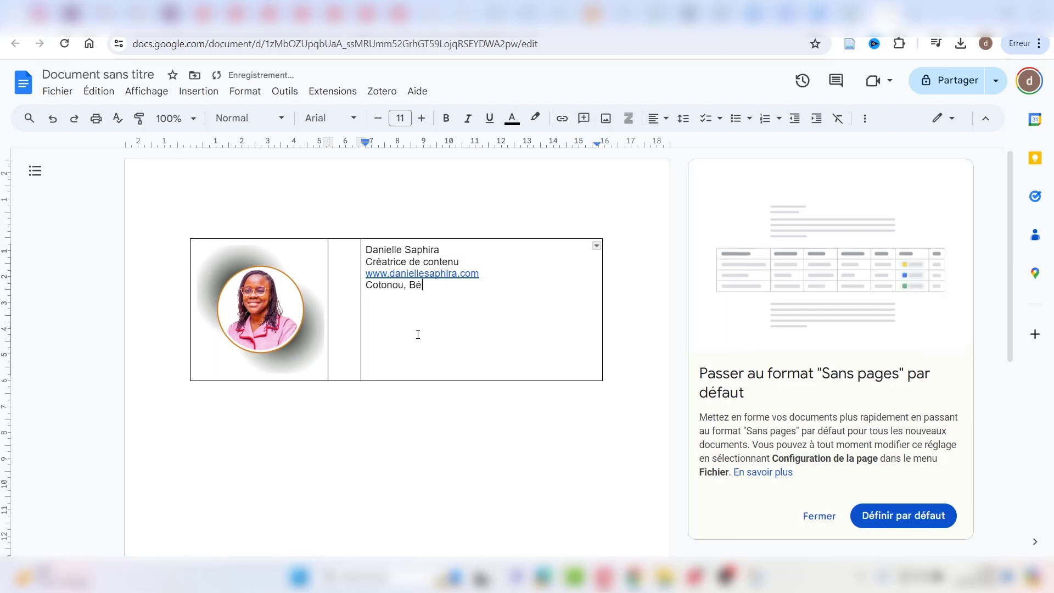
{"action": "type", "text": "nin"}
{"action": "key", "text": "Return"}
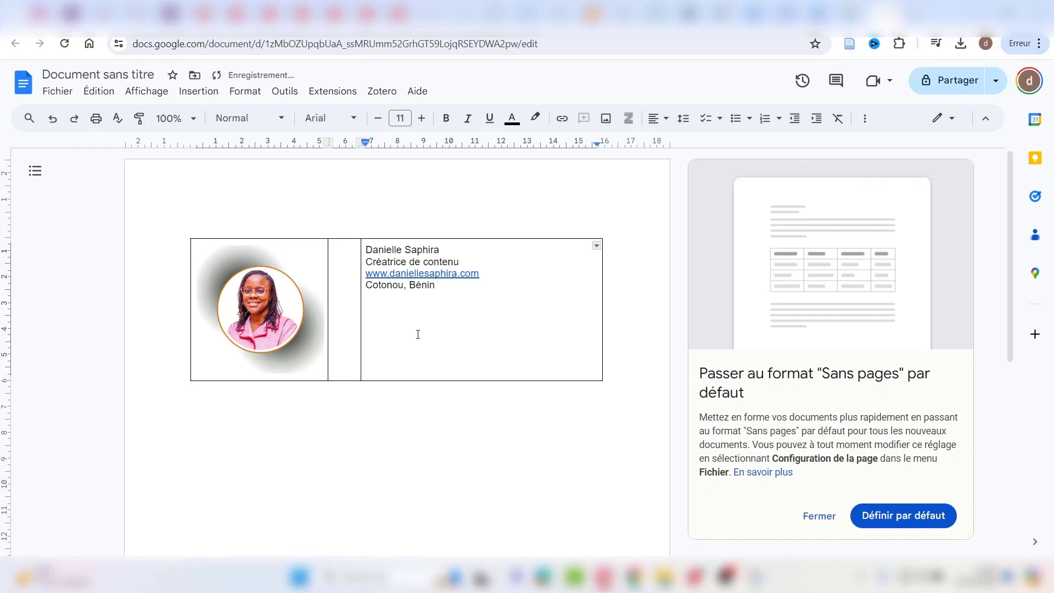
- Insert the YouTube logo "Green Gradient Minimalist Simple Instagram Profile Picture (3)" from the computer below the contact details
{"action": "left_click", "coordinate": [198, 92]}
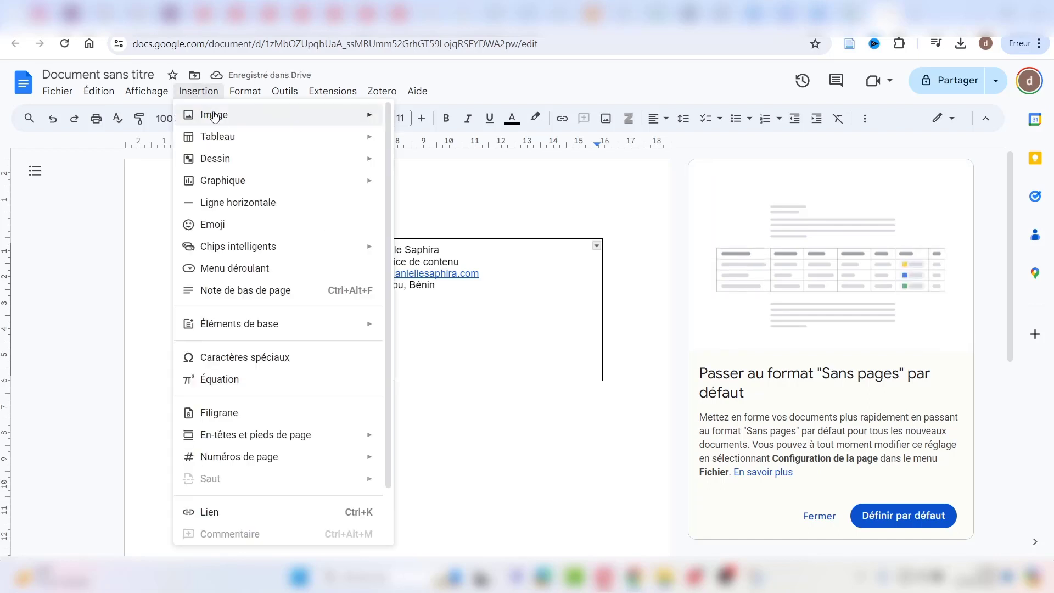
{"action": "mouse_move", "coordinate": [282, 114]}
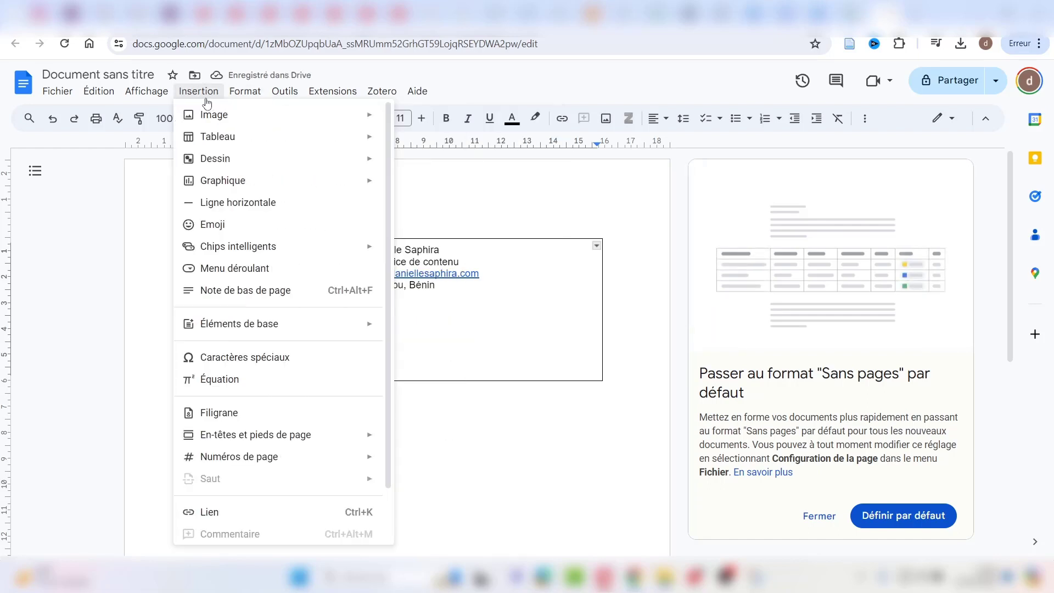
{"action": "left_click", "coordinate": [409, 126]}
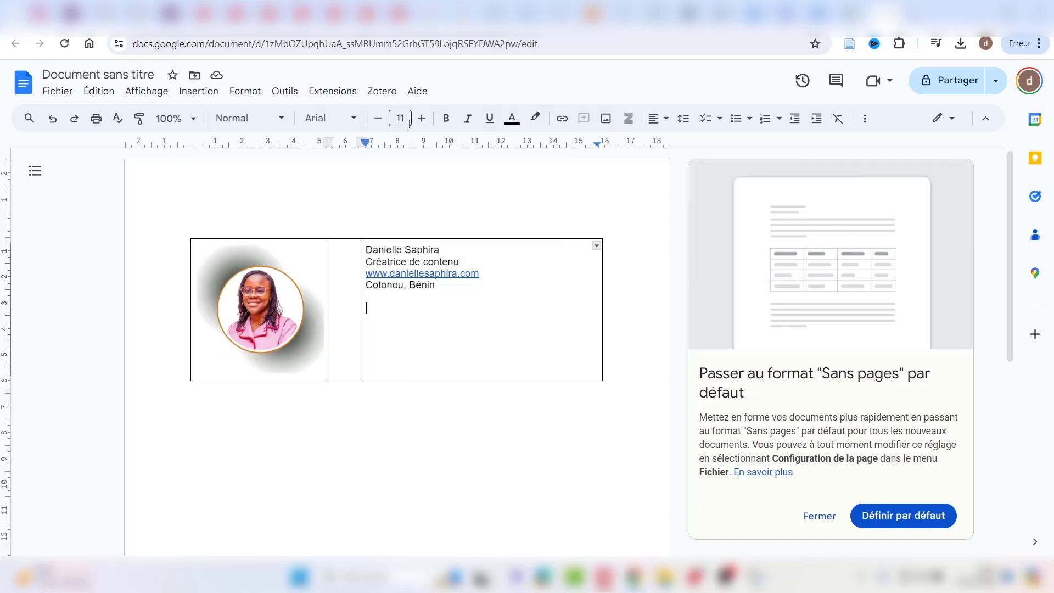
{"action": "left_click", "coordinate": [194, 142]}
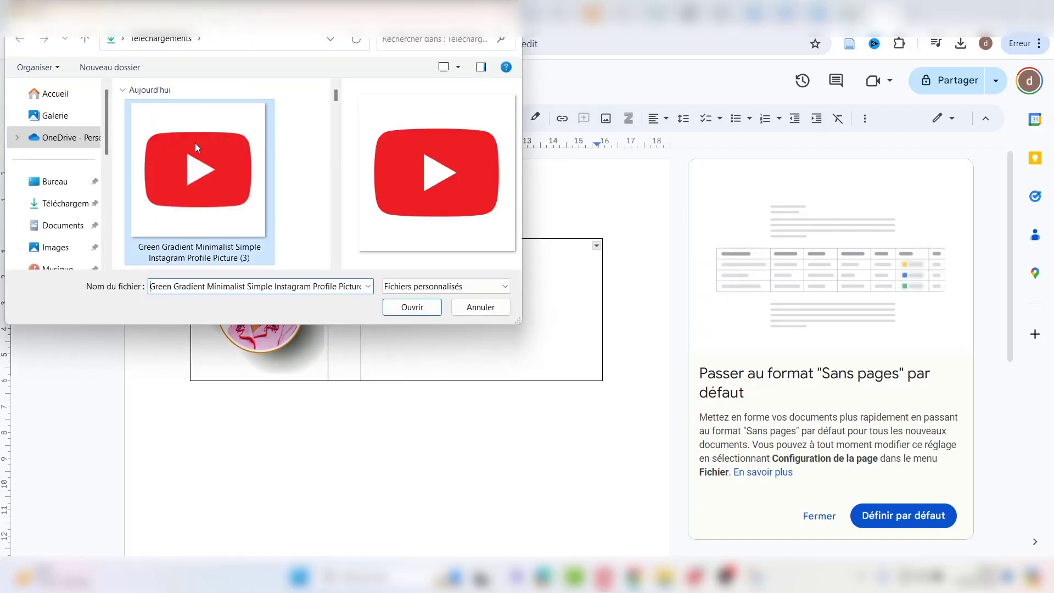
{"action": "left_click", "coordinate": [406, 313]}
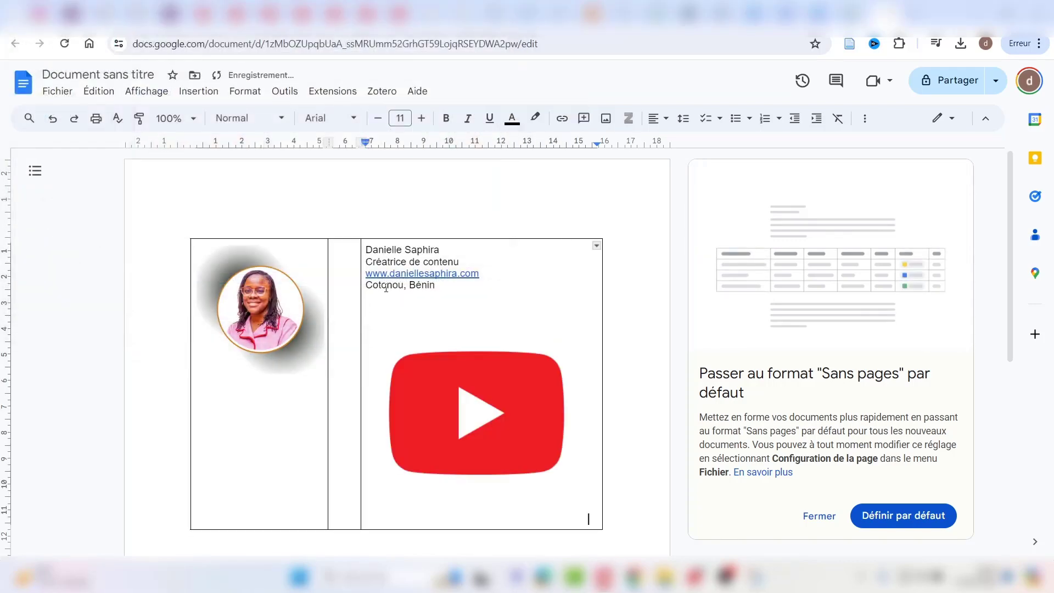
- Insert the Facebook and X logos, files "Green Gradient Minimalist Simple Instagram Profile Picture (2)" and "(1)", from the computer after the YouTube logo
{"action": "left_click", "coordinate": [199, 91]}
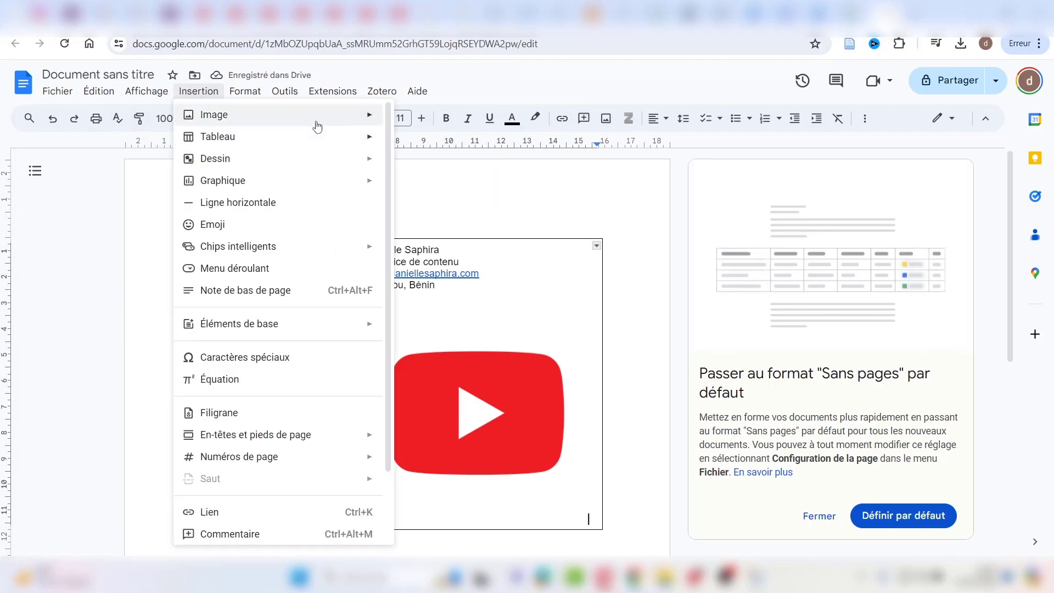
{"action": "mouse_move", "coordinate": [375, 114]}
{"action": "left_click", "coordinate": [433, 120]}
{"action": "scroll", "coordinate": [238, 180], "scroll_direction": "down", "scroll_amount": 2}
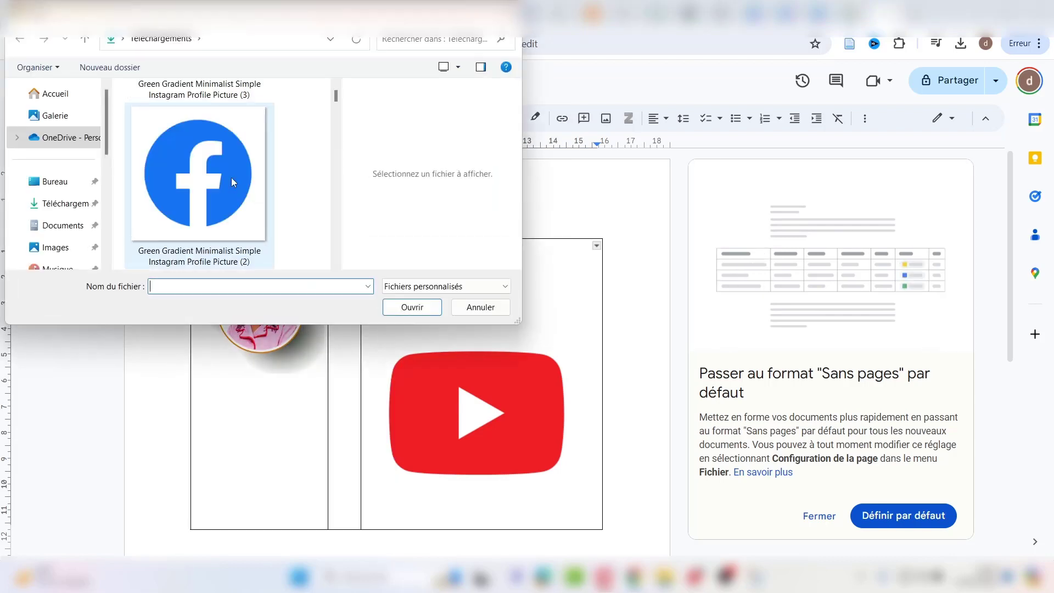
{"action": "left_click", "coordinate": [232, 177]}
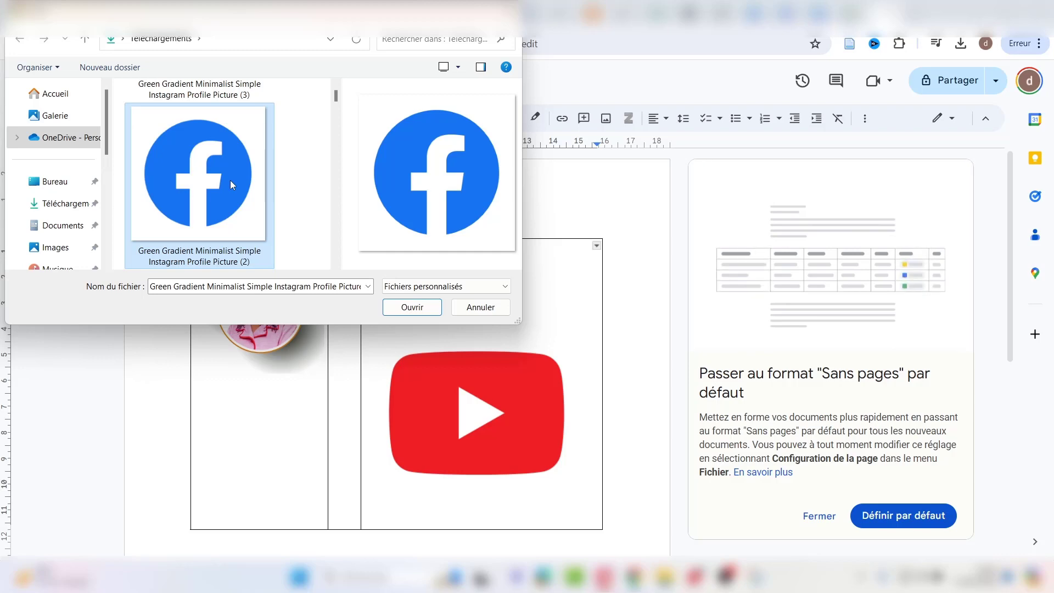
{"action": "scroll", "coordinate": [231, 184], "scroll_direction": "down", "scroll_amount": 1}
{"action": "left_click", "coordinate": [230, 180], "text": "ctrl"}
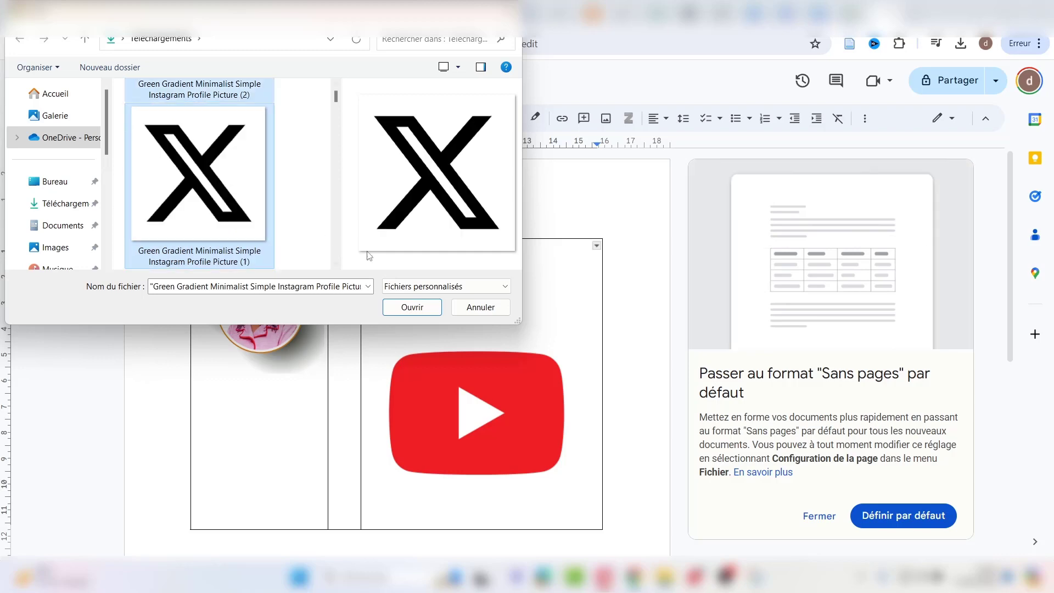
{"action": "left_click", "coordinate": [403, 306]}
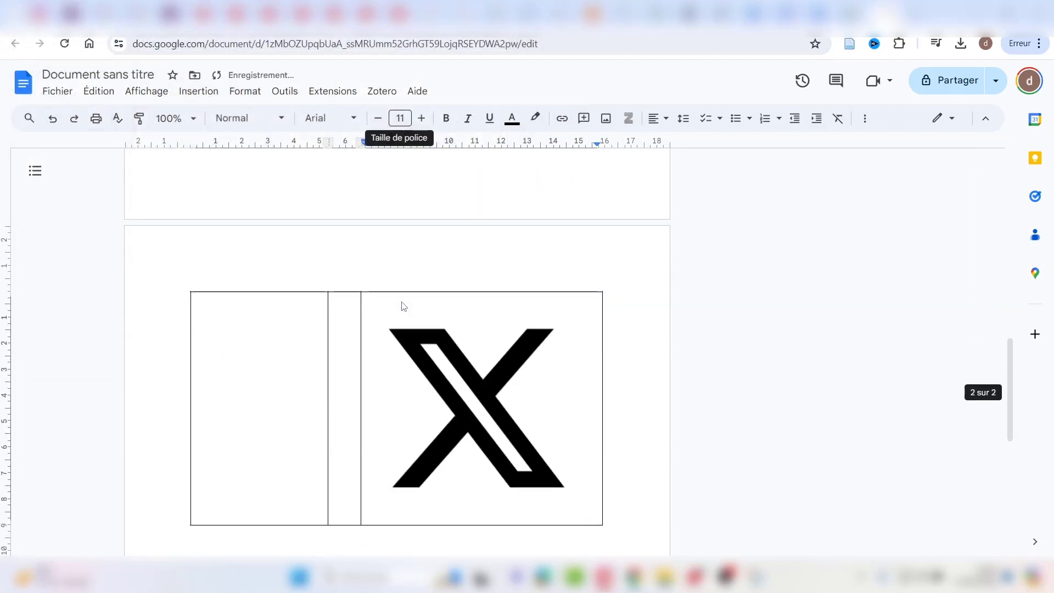
- Scale the YouTube logo to 10% with its proportions locked
{"action": "scroll", "coordinate": [402, 302], "scroll_direction": "up", "scroll_amount": 9}
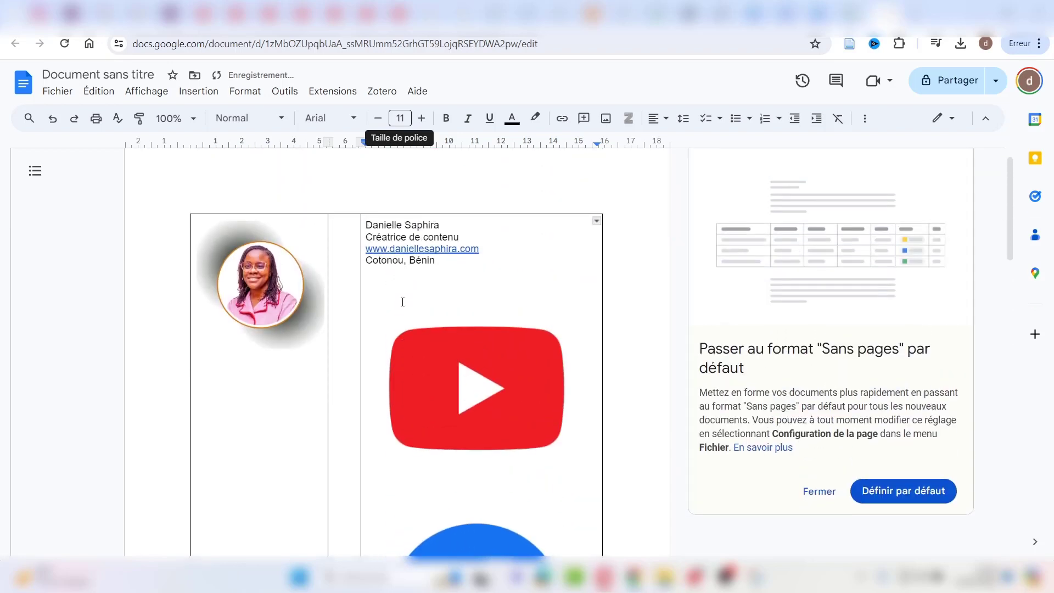
{"action": "left_click", "coordinate": [493, 386]}
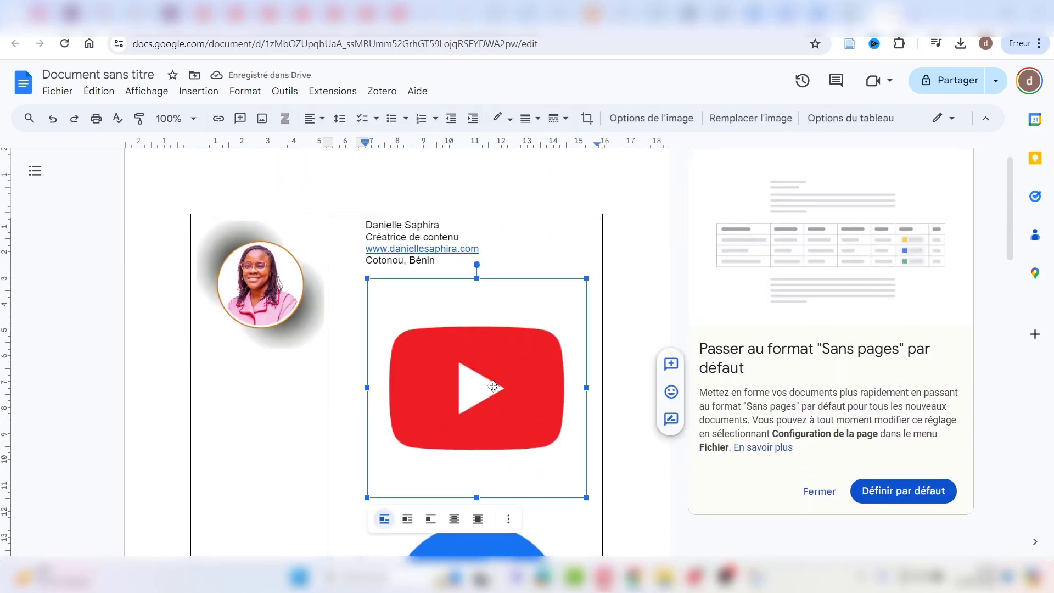
{"action": "scroll", "coordinate": [493, 386], "scroll_direction": "down", "scroll_amount": 1}
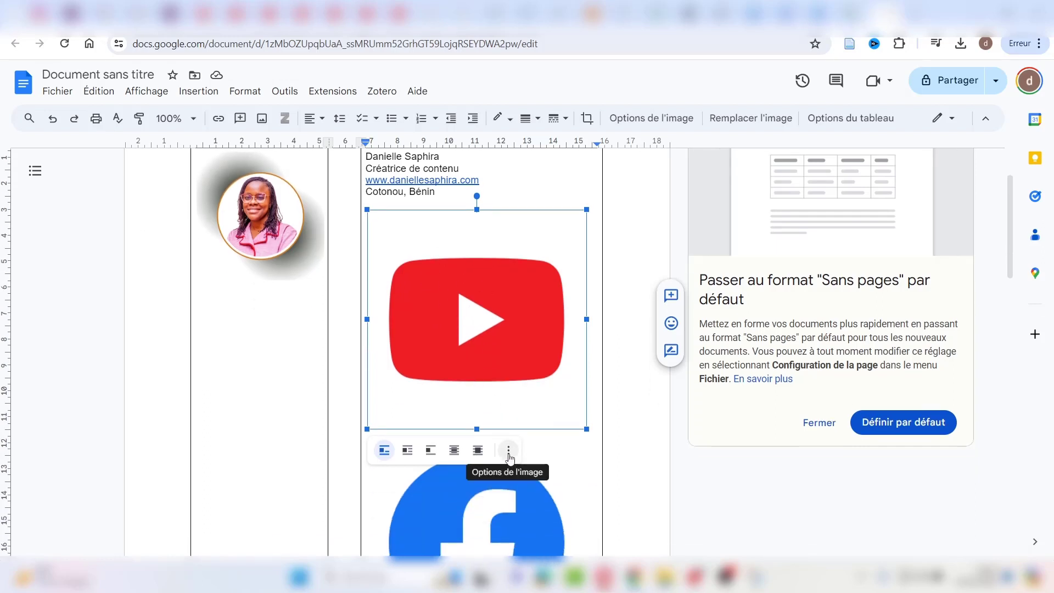
{"action": "left_click", "coordinate": [510, 455]}
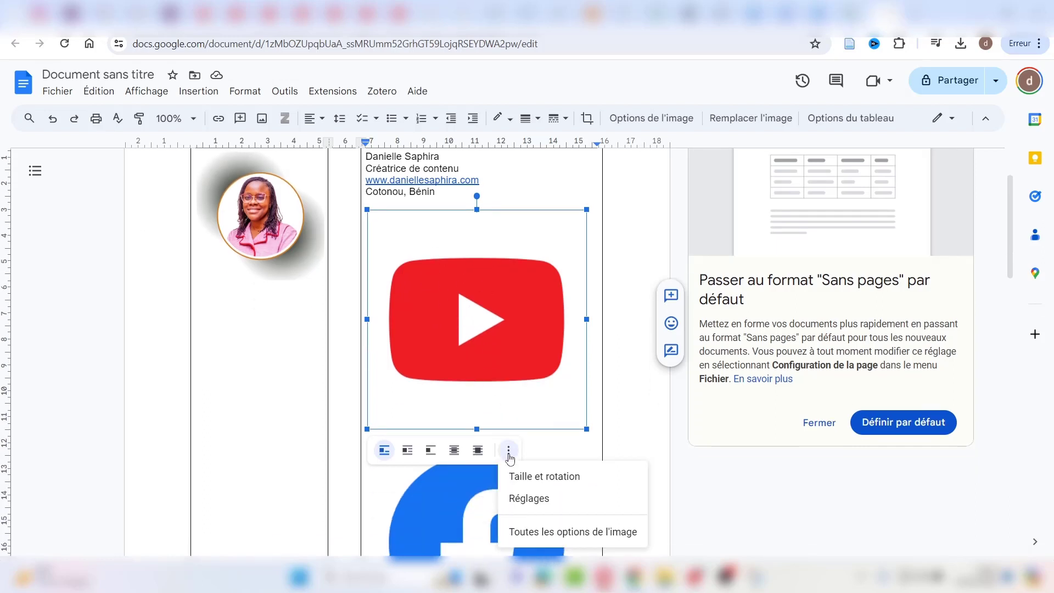
{"action": "left_click", "coordinate": [544, 478]}
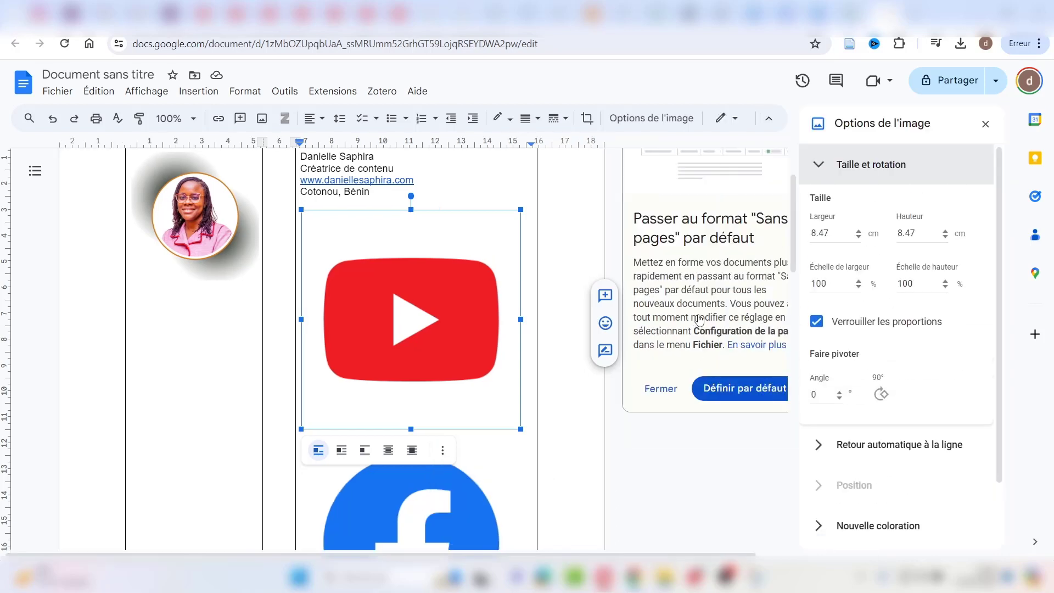
{"action": "left_click", "coordinate": [836, 284]}
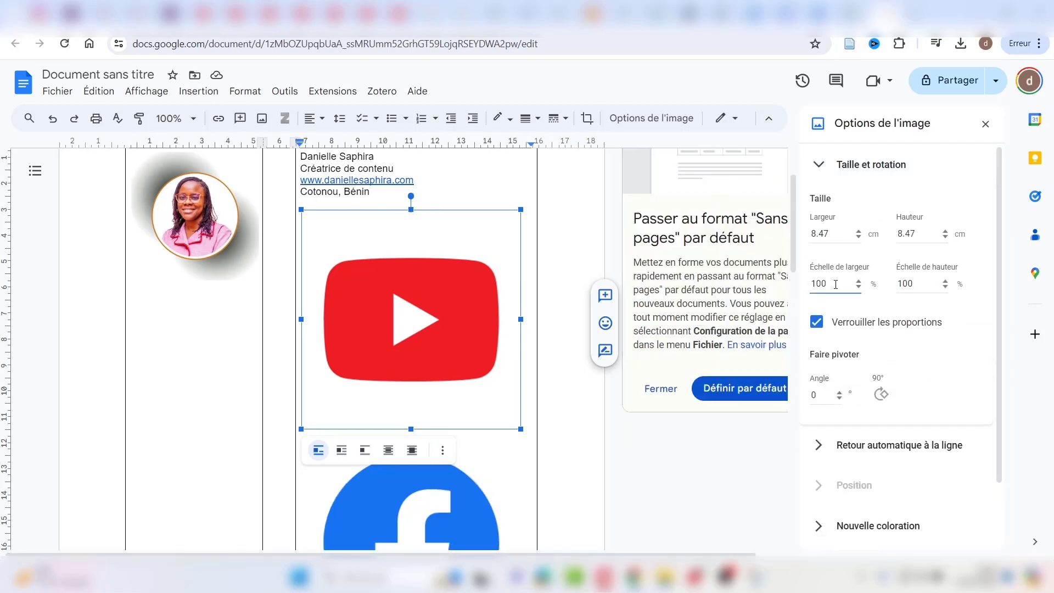
{"action": "key", "text": "BackSpace"}
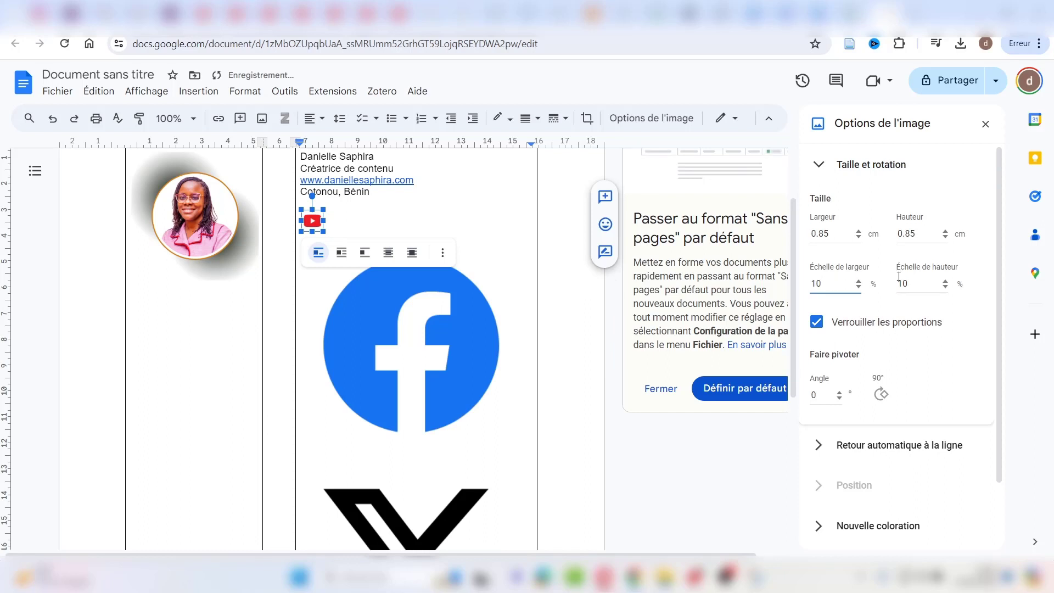
- Scale the Facebook logo to 10% with its proportions locked
{"action": "left_click", "coordinate": [466, 324]}
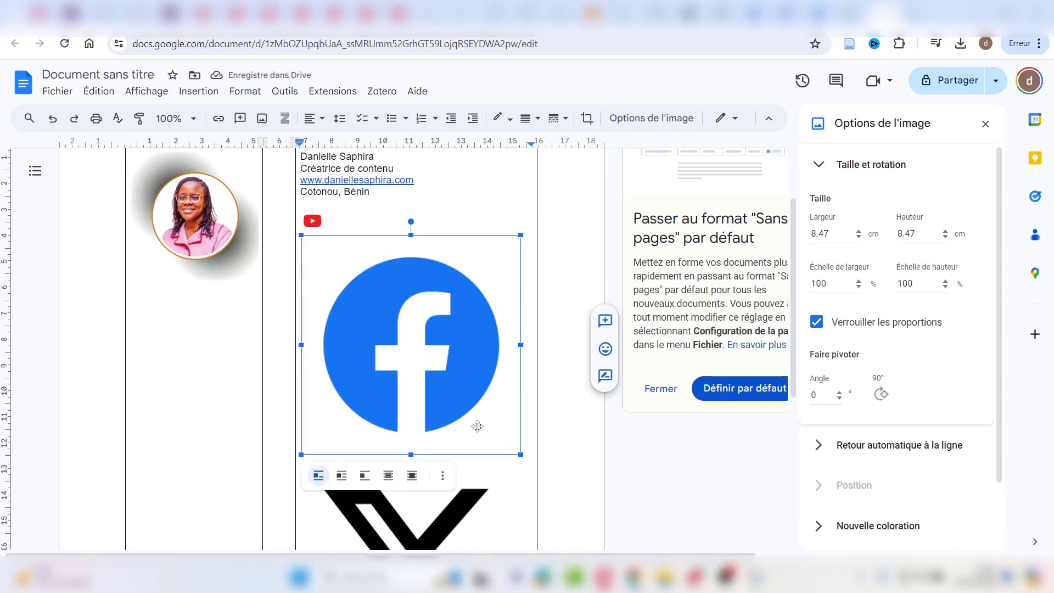
{"action": "left_click", "coordinate": [442, 476]}
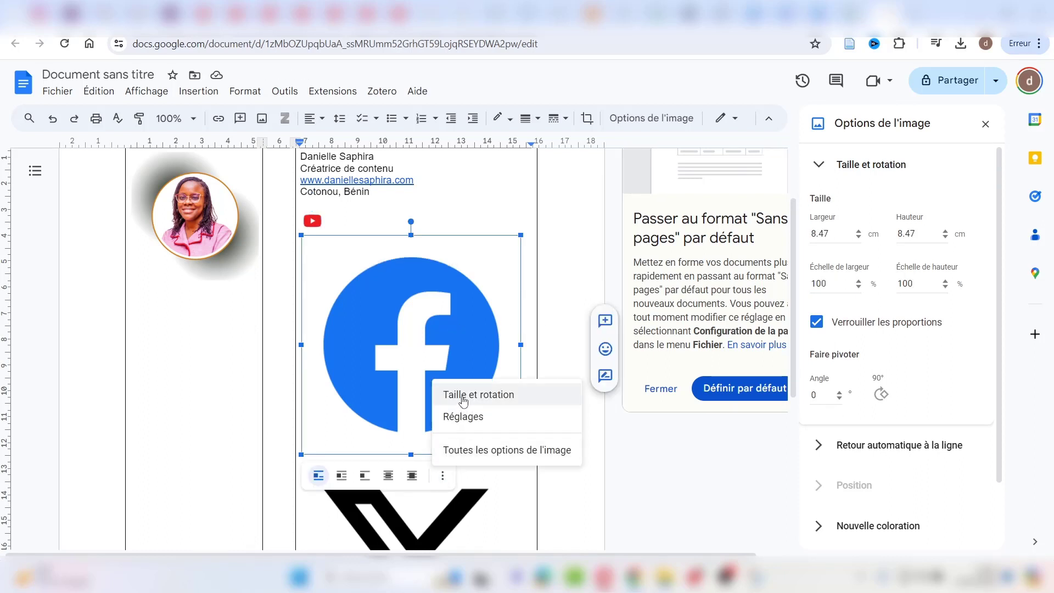
{"action": "left_click", "coordinate": [450, 460]}
{"action": "left_click", "coordinate": [832, 284]}
{"action": "key", "text": "BackSpace"}
- Scale the X logo to 10% with its proportions locked
{"action": "left_click", "coordinate": [466, 331]}
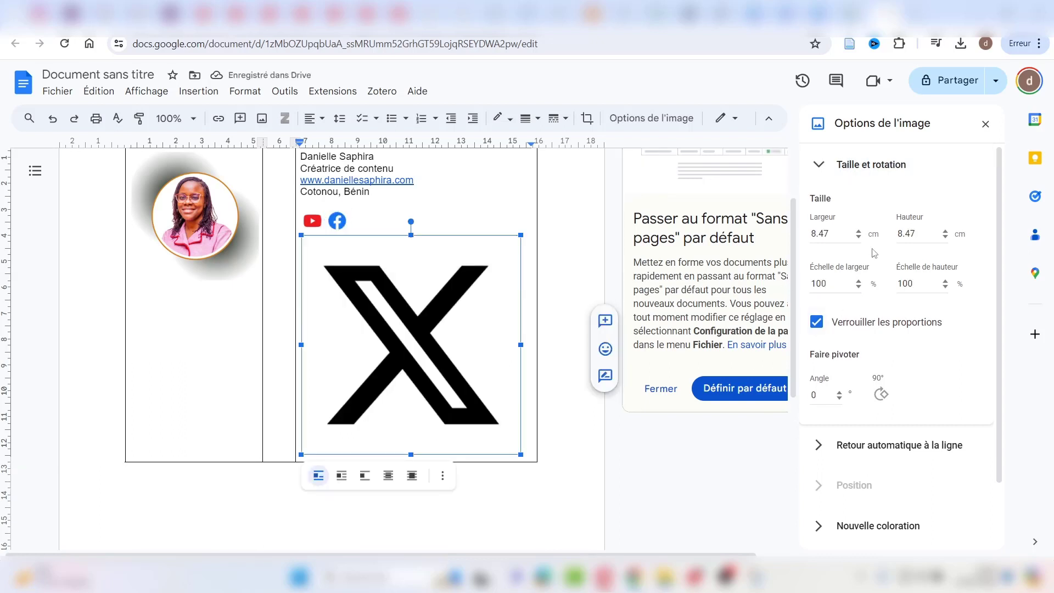
{"action": "left_click", "coordinate": [834, 282]}
{"action": "key", "text": "BackSpace"}
{"action": "left_click", "coordinate": [415, 219]}
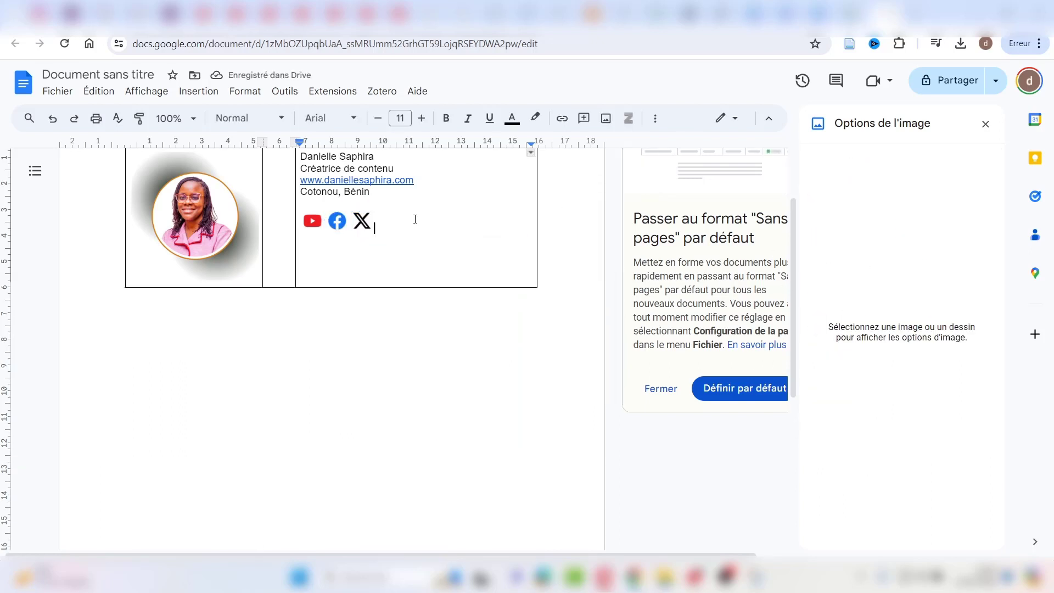
- Link the YouTube logo in the contact cell to the address of the owner's YouTube channel
{"action": "scroll", "coordinate": [312, 229], "scroll_direction": "up", "scroll_amount": 1}
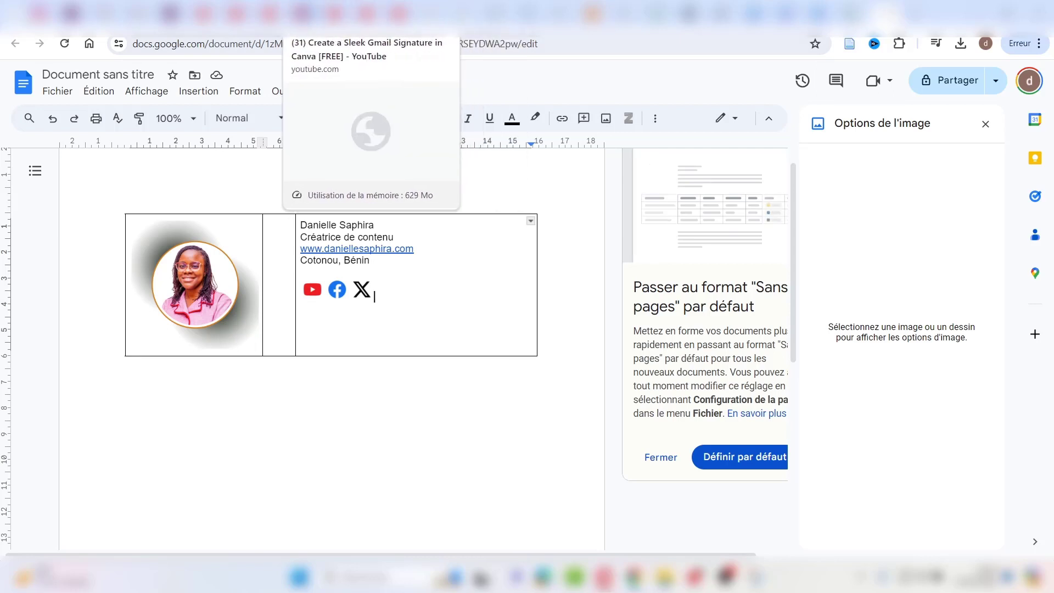
{"action": "left_click", "coordinate": [313, 288]}
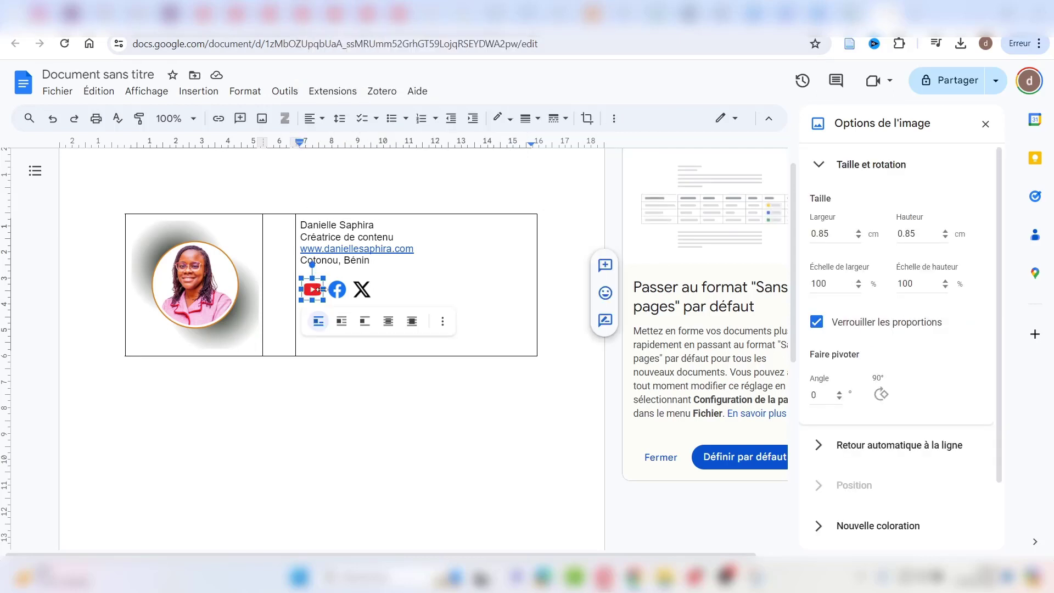
{"action": "left_click", "coordinate": [442, 322]}
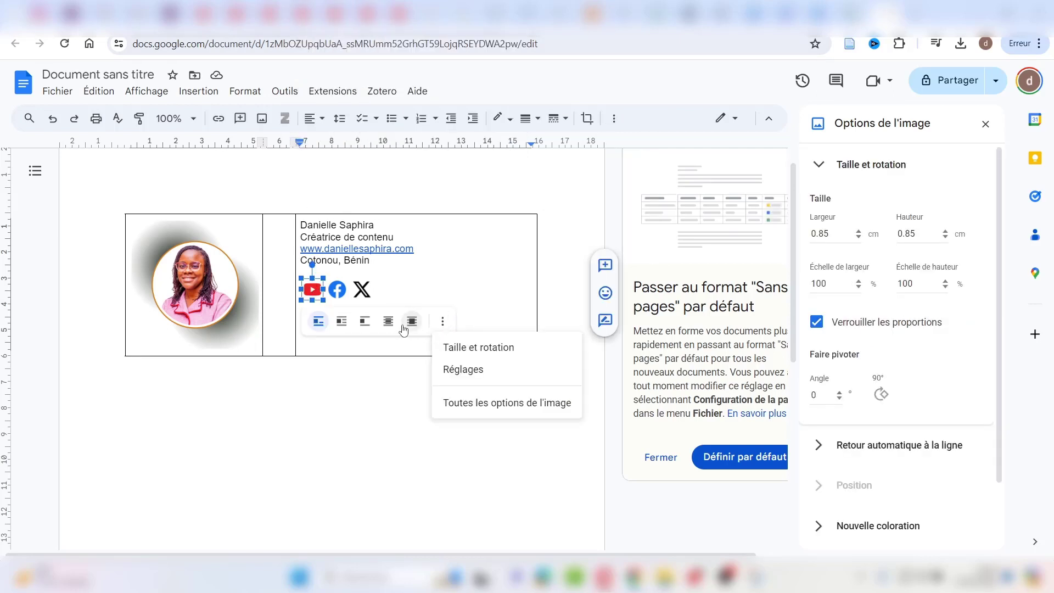
{"action": "left_click", "coordinate": [316, 289]}
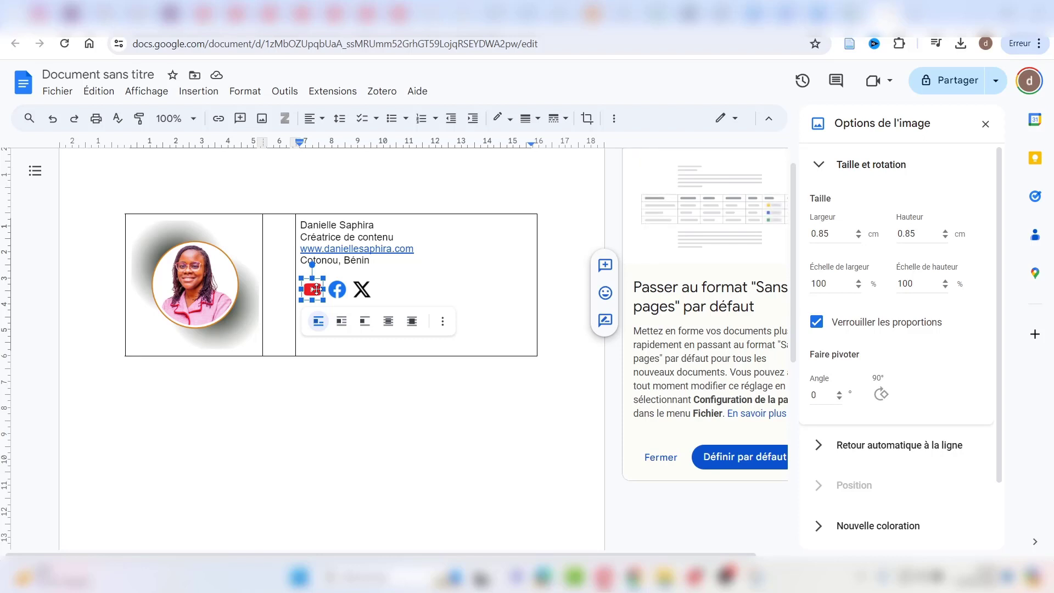
{"action": "key", "text": "ctrl+k"}
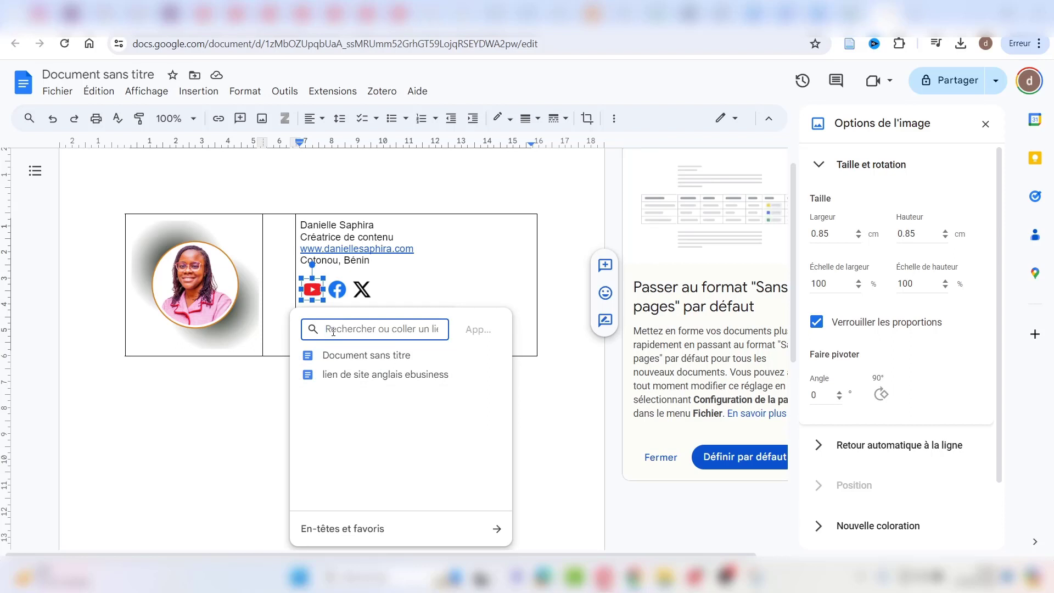
{"action": "type", "text": "https://www.youtube.com/@DanielleSaphira"}
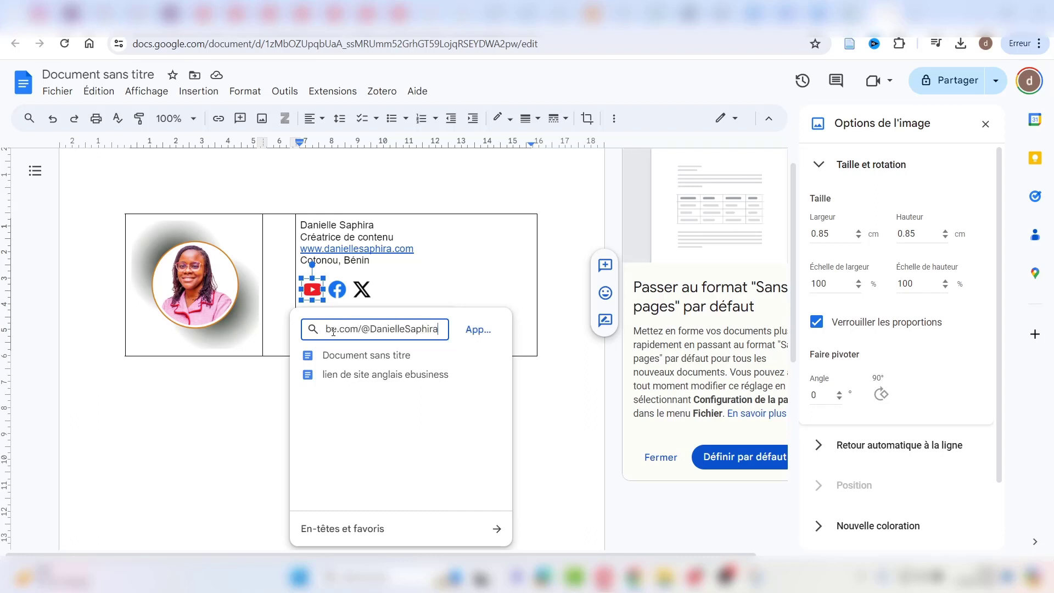
{"action": "left_click", "coordinate": [479, 330]}
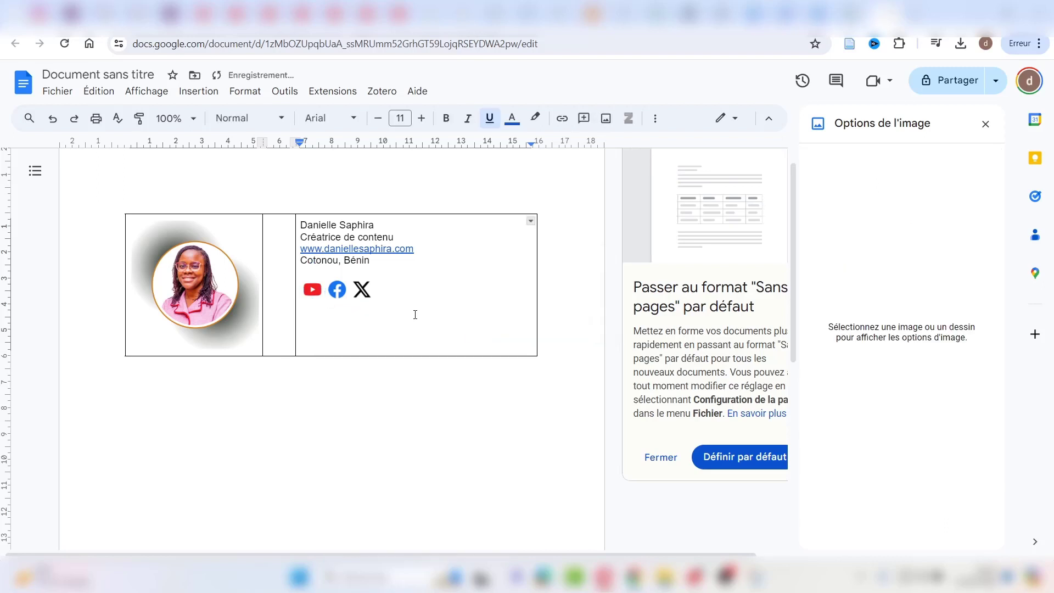
- Add the profile link to the Facebook logo beside the YouTube logo
{"action": "left_click", "coordinate": [339, 293]}
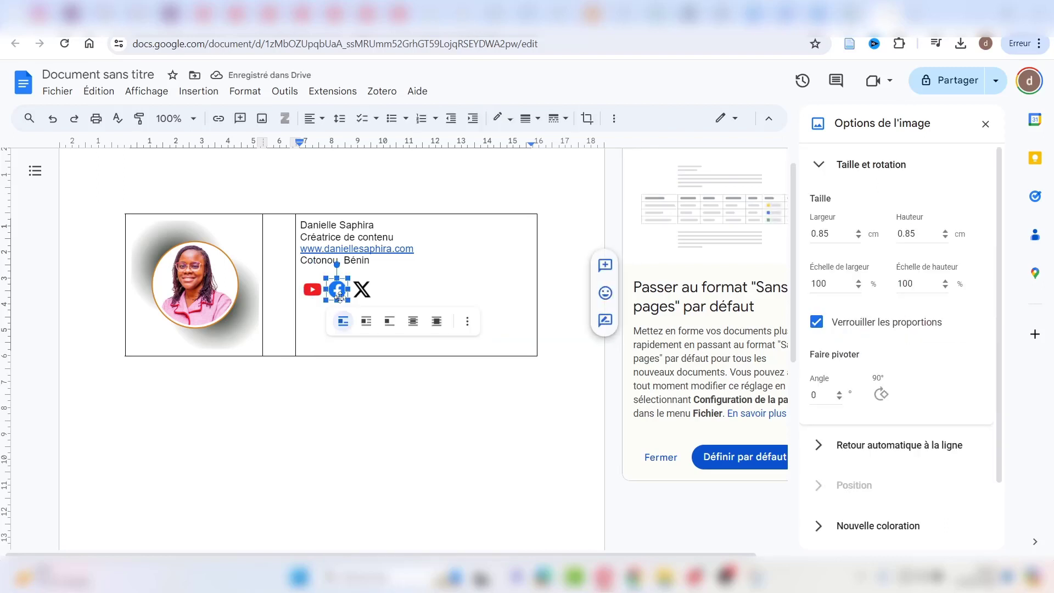
{"action": "key", "text": "ctrl+k"}
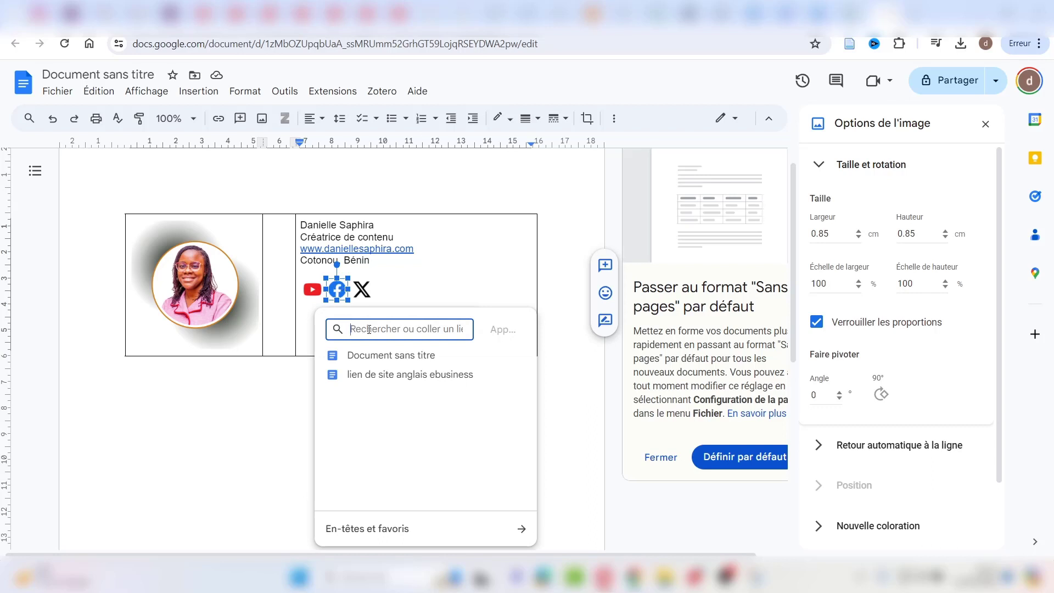
{"action": "left_click", "coordinate": [368, 318]}
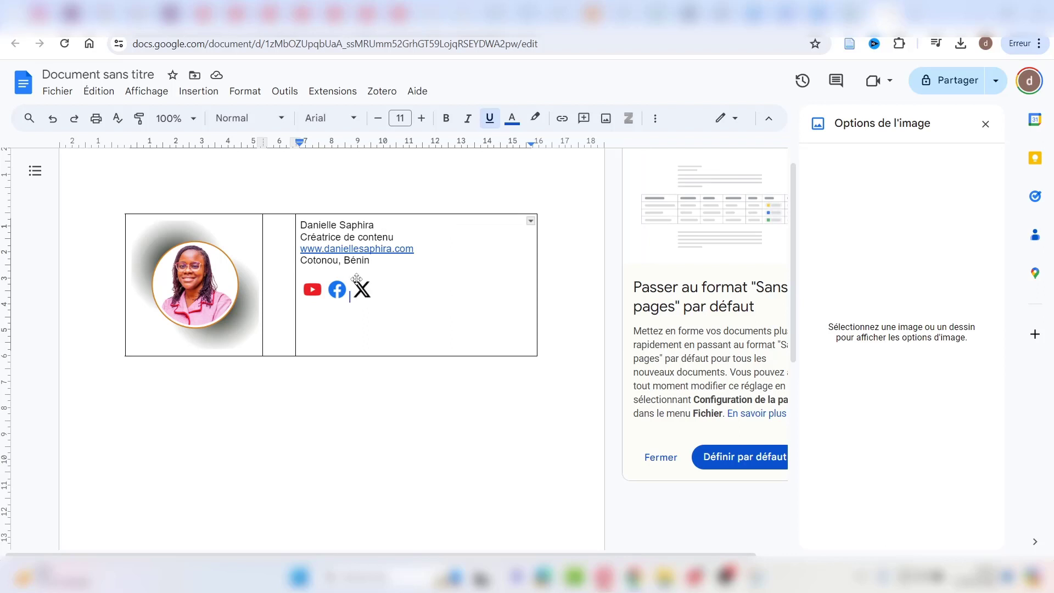
- Format the full-name line at the top of the contact cell as 15 pt bold, without italics
{"action": "triple_click", "coordinate": [317, 226]}
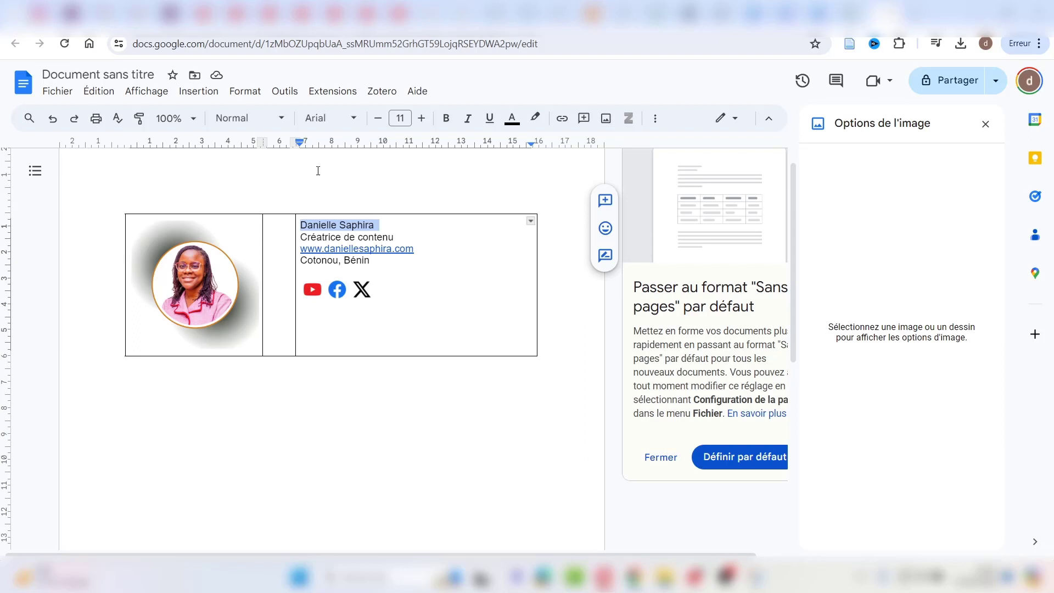
{"action": "left_click", "coordinate": [423, 118]}
{"action": "left_click", "coordinate": [422, 118]}
{"action": "left_click", "coordinate": [422, 119]}
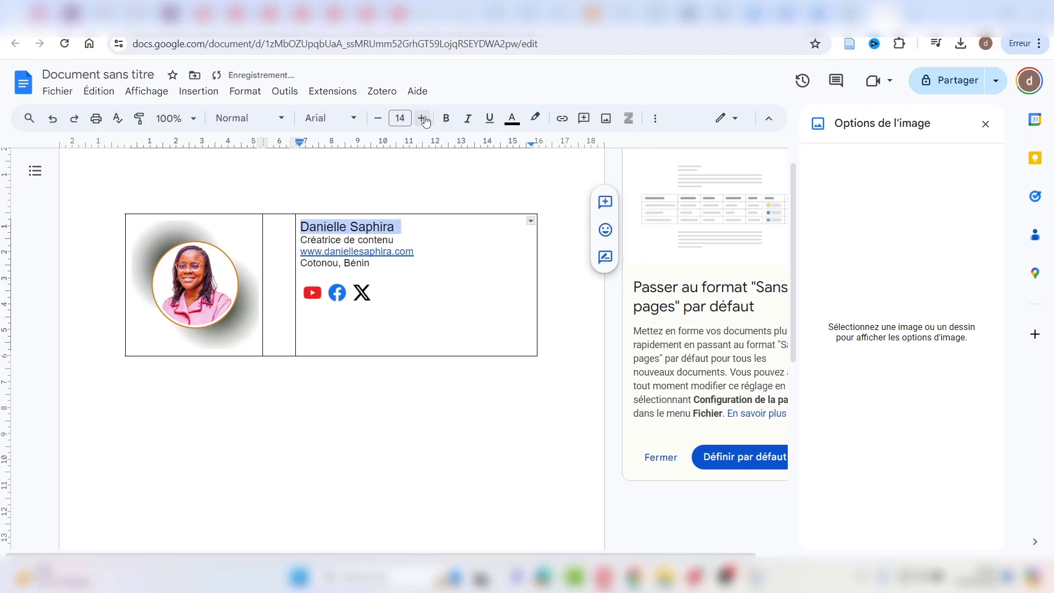
{"action": "left_click", "coordinate": [423, 119]}
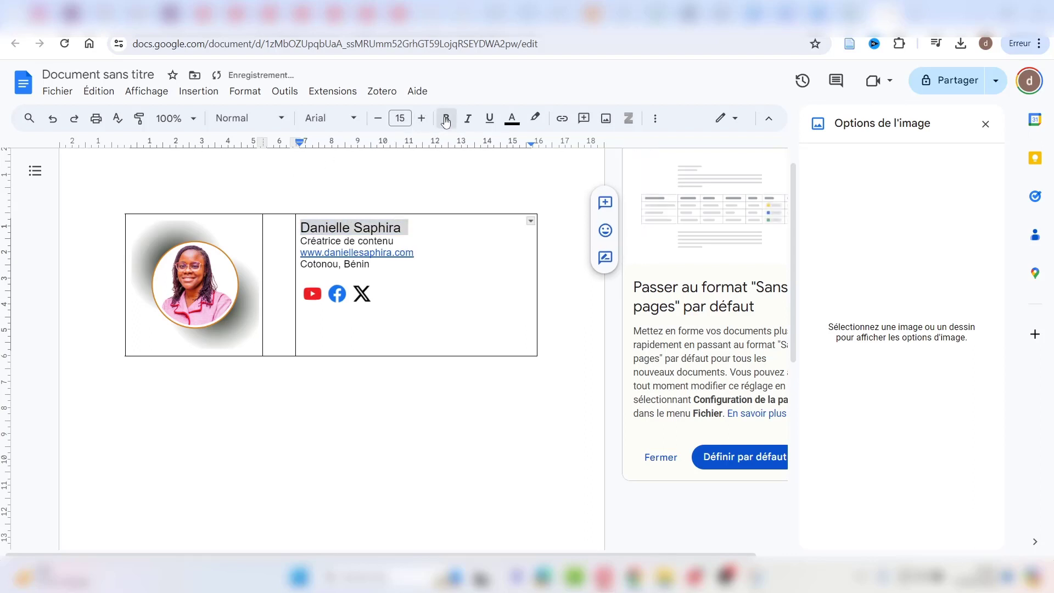
{"action": "left_click", "coordinate": [446, 118]}
{"action": "left_click", "coordinate": [468, 119]}
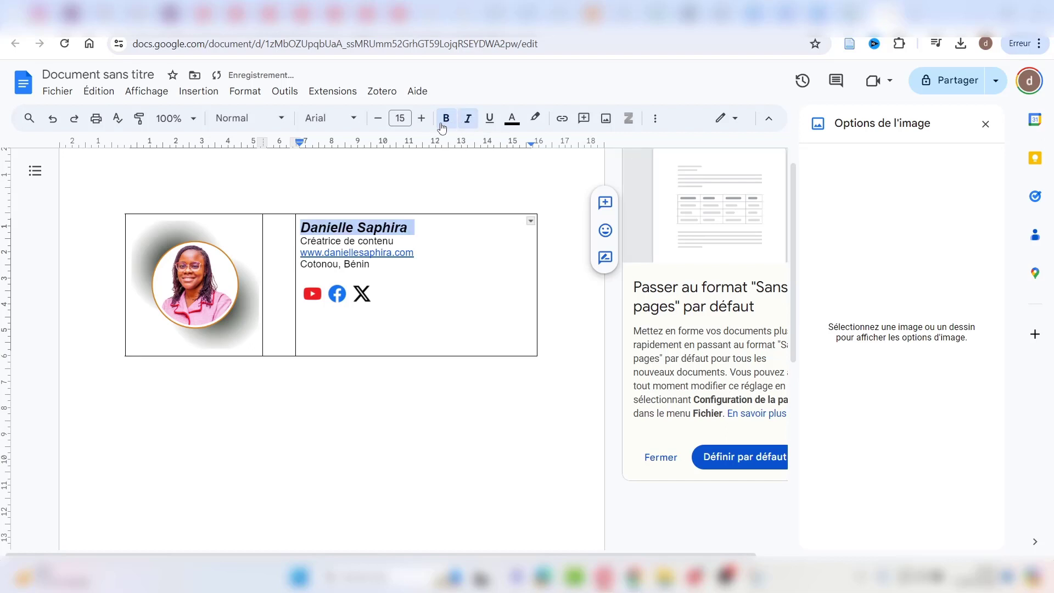
{"action": "left_click", "coordinate": [448, 122]}
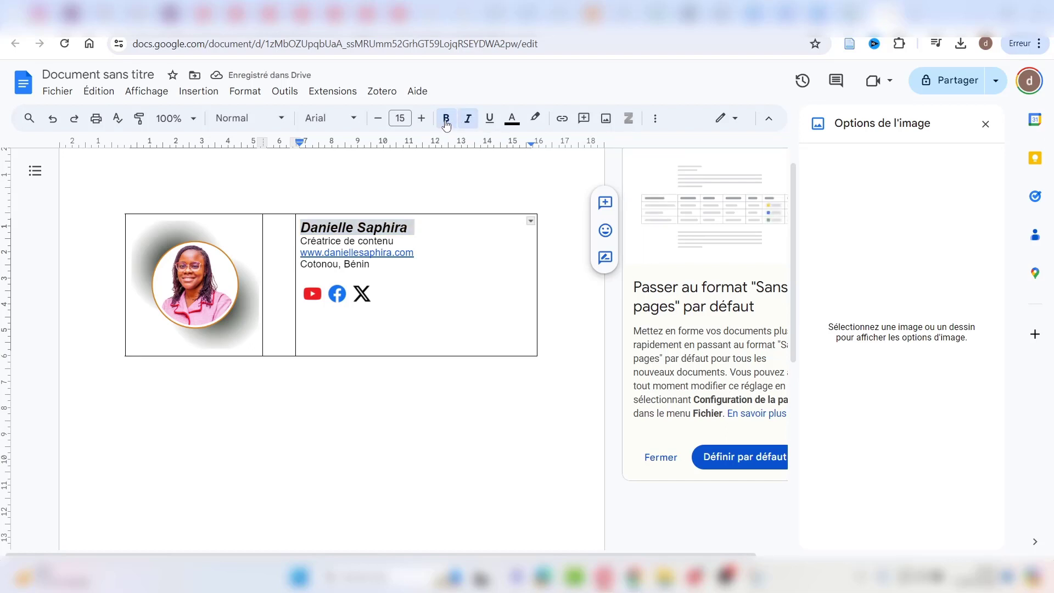
{"action": "left_click", "coordinate": [447, 122]}
{"action": "left_click", "coordinate": [468, 118]}
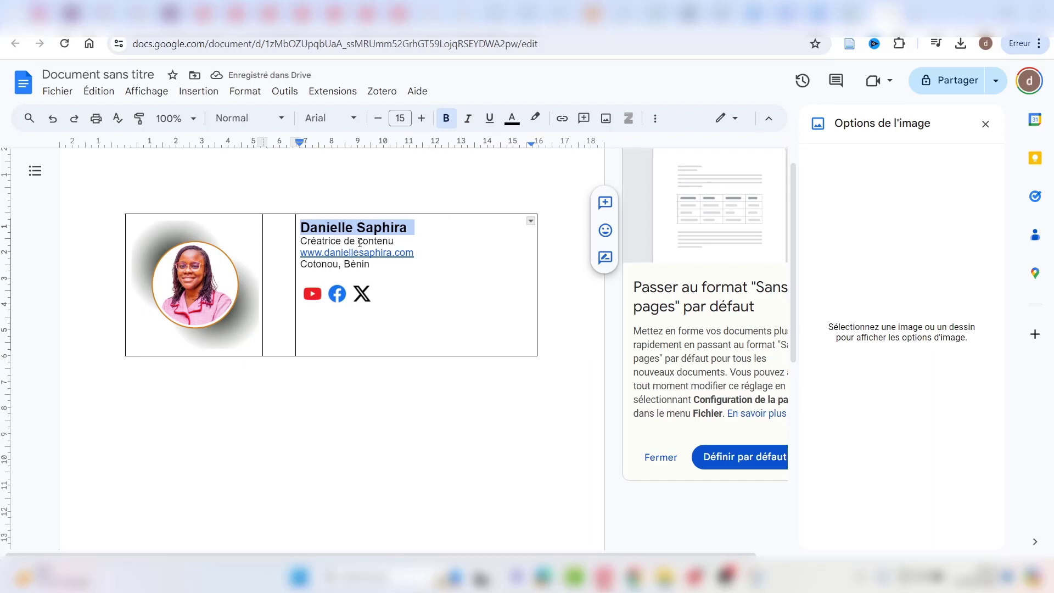
- Color the "Créatrice de contenu" line with the custom light blue #55b6f0
{"action": "left_click", "coordinate": [381, 244]}
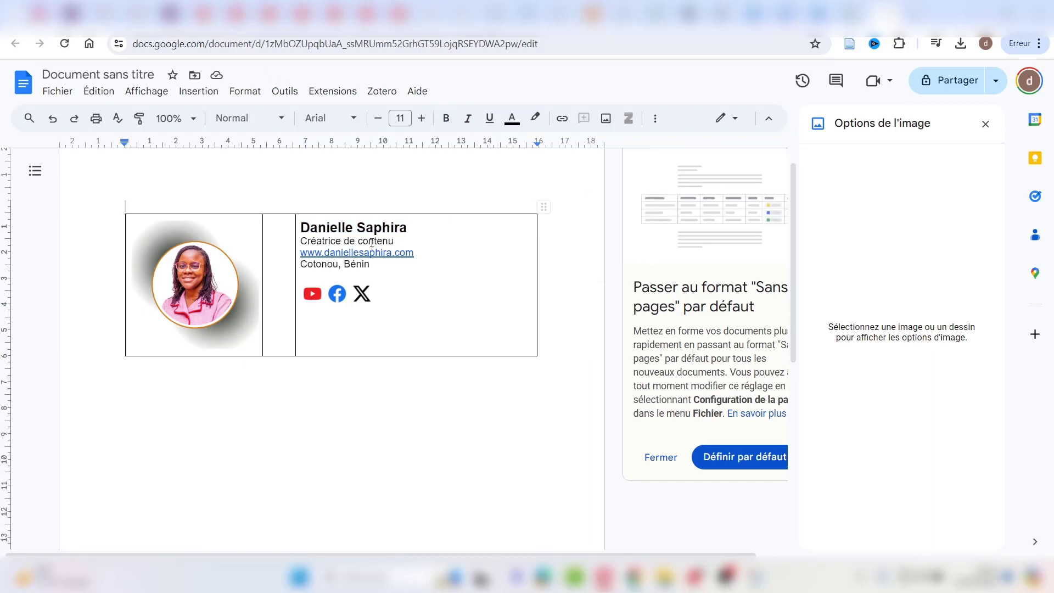
{"action": "left_click", "coordinate": [371, 241]}
{"action": "triple_click", "coordinate": [371, 241]}
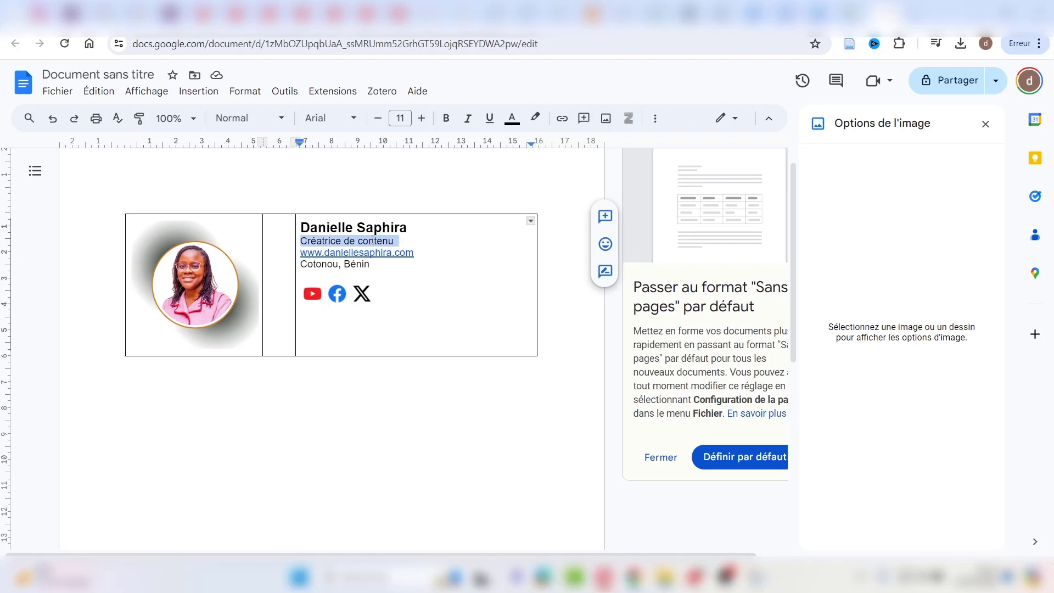
{"action": "left_click", "coordinate": [513, 120]}
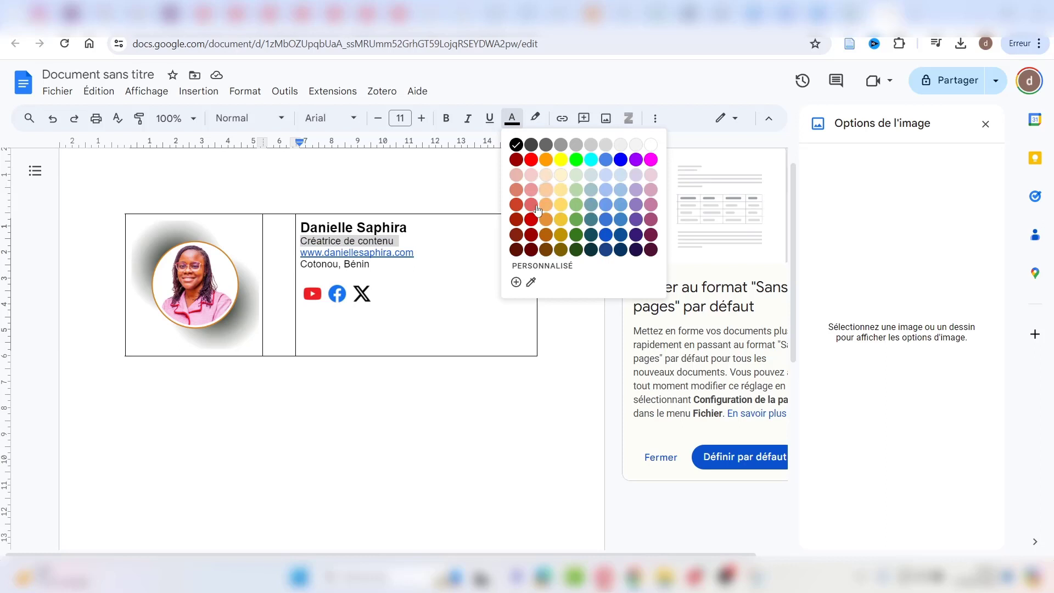
{"action": "left_click", "coordinate": [516, 283]}
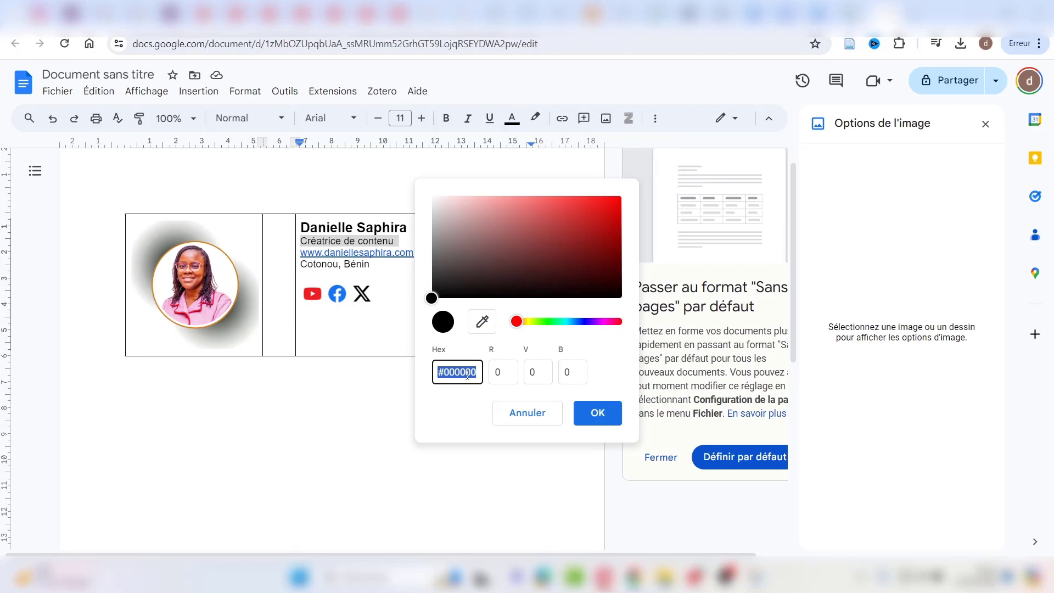
{"action": "left_click_drag", "start_coordinate": [516, 321], "coordinate": [578, 323]}
{"action": "left_click", "coordinate": [555, 202]}
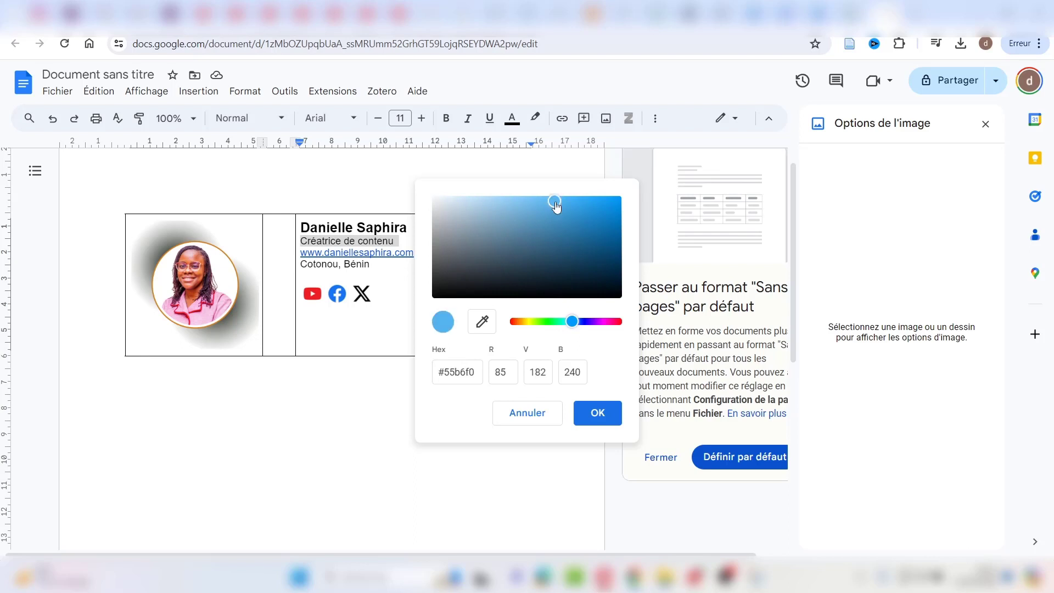
{"action": "left_click", "coordinate": [597, 413]}
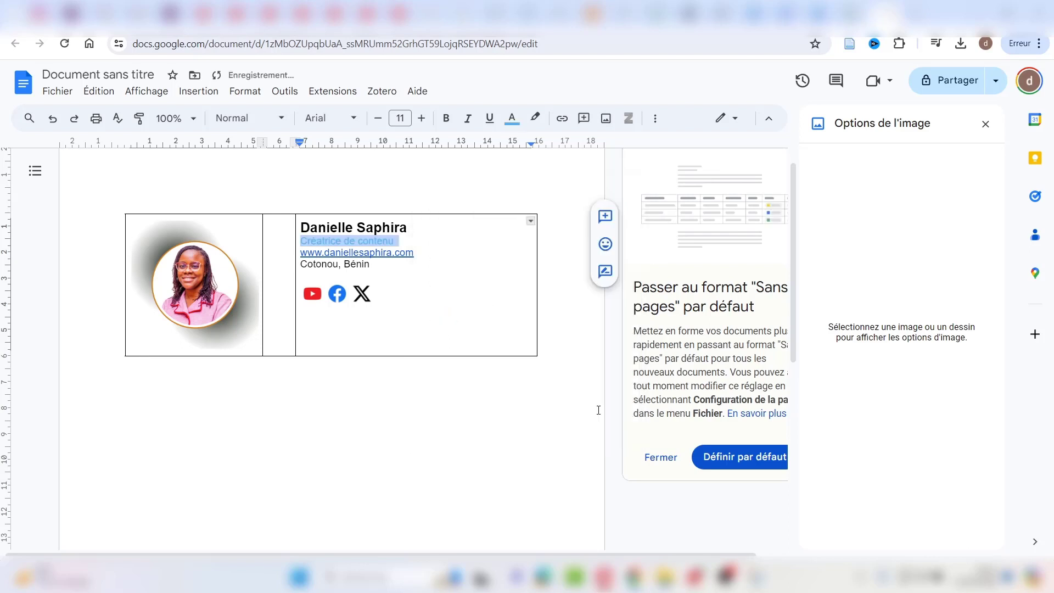
- Recolor the "Créatrice de contenu" line with the dark blue sampled from the "Définir par défaut" element beside the page
{"action": "left_click", "coordinate": [511, 118]}
{"action": "left_click", "coordinate": [545, 282]}
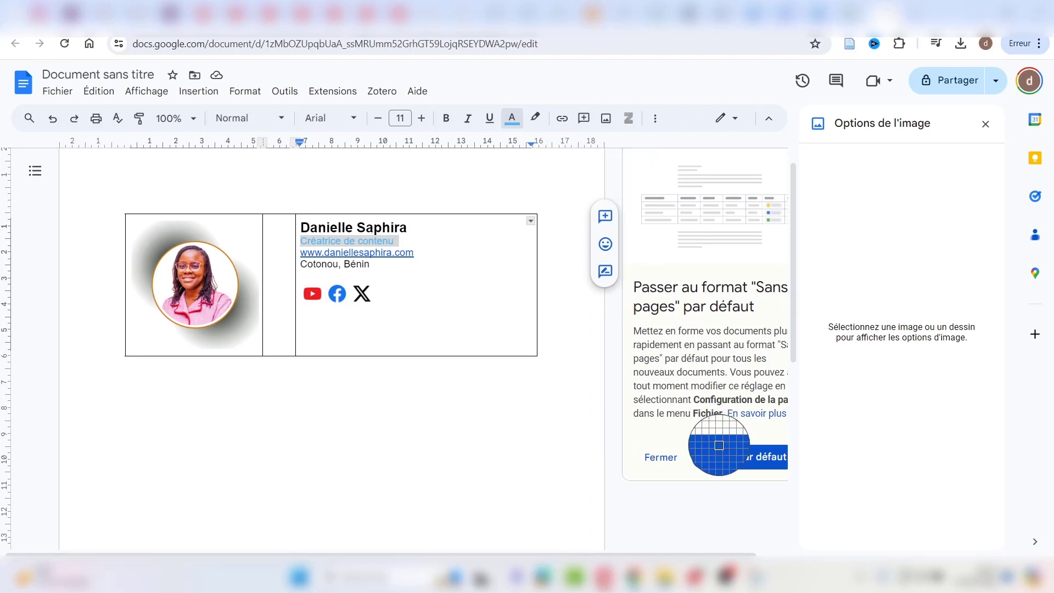
{"action": "left_click", "coordinate": [717, 453]}
{"action": "left_click", "coordinate": [516, 321]}
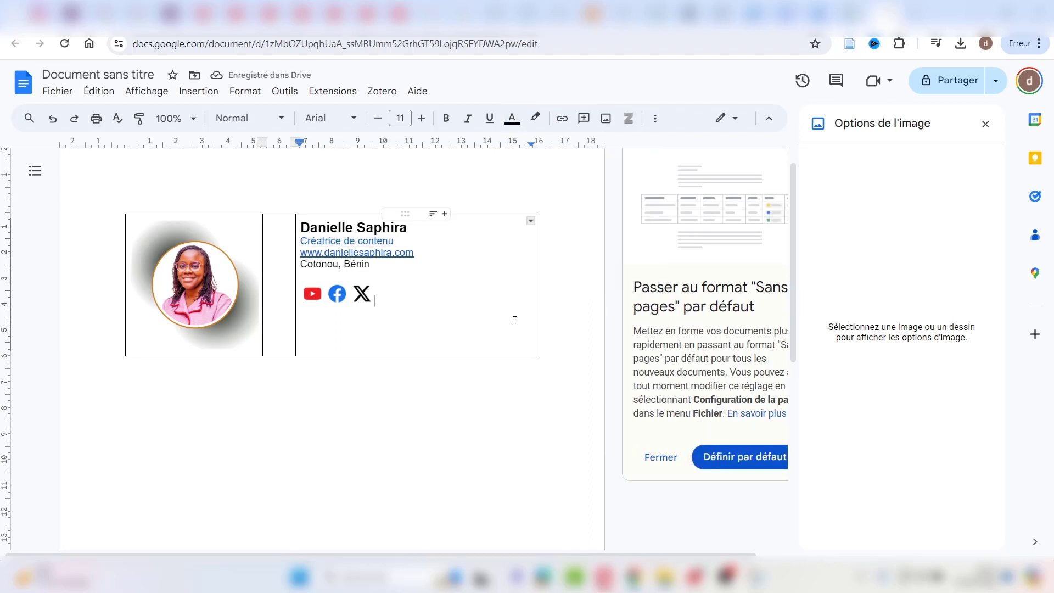
- Add a blank line below the full name and enlarge the name by two font-size increments
{"action": "left_click", "coordinate": [417, 230]}
{"action": "key", "text": "Return"}
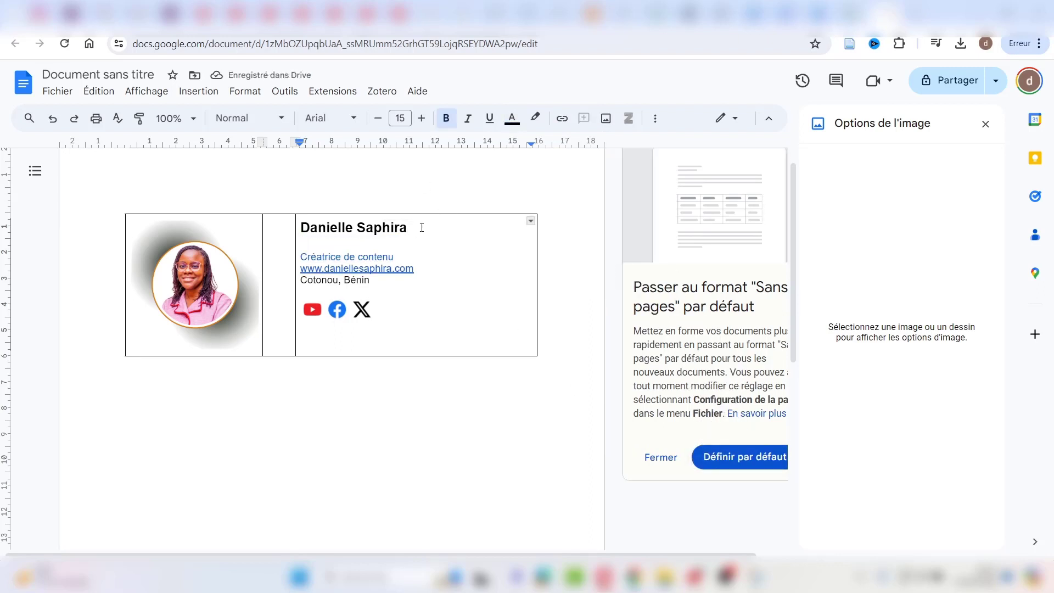
{"action": "left_click_drag", "start_coordinate": [416, 229], "coordinate": [301, 227]}
{"action": "left_click", "coordinate": [421, 118]}
{"action": "left_click", "coordinate": [422, 118]}
- Enlarge the job title, website and location lines together by two font-size increments
{"action": "left_click_drag", "start_coordinate": [371, 283], "coordinate": [301, 259]}
{"action": "left_click", "coordinate": [422, 119]}
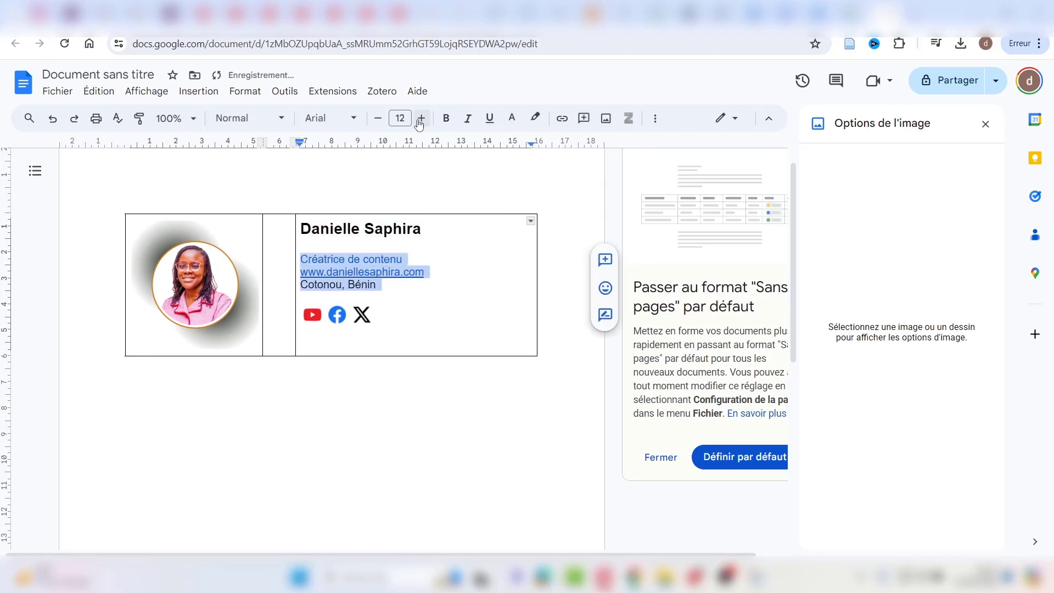
{"action": "left_click", "coordinate": [421, 119]}
{"action": "left_click", "coordinate": [470, 250]}
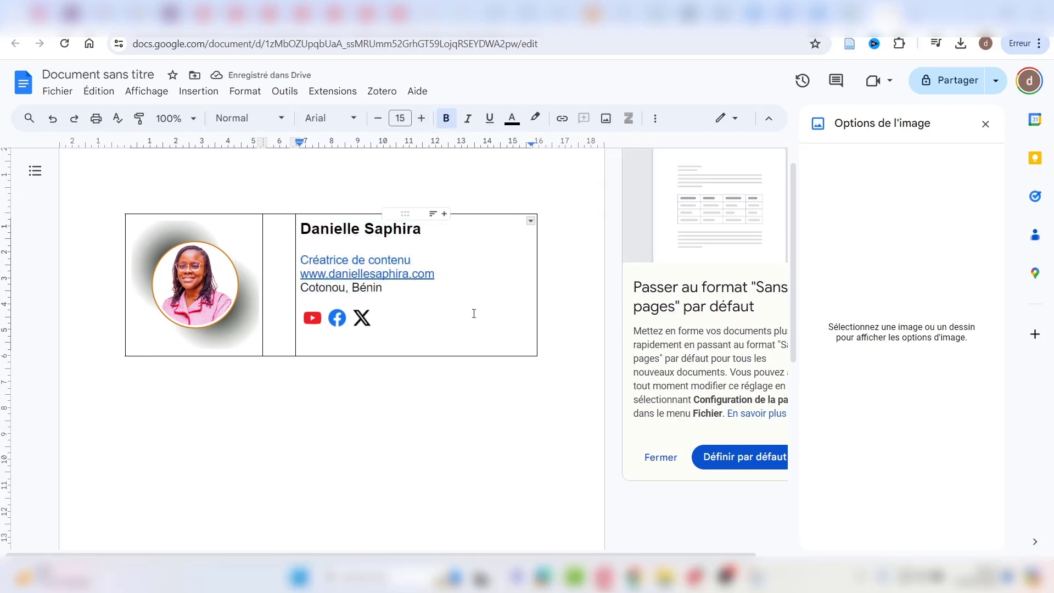
- Set the top borders of all three cells in the signature table to 0 pt
{"action": "left_click", "coordinate": [242, 396]}
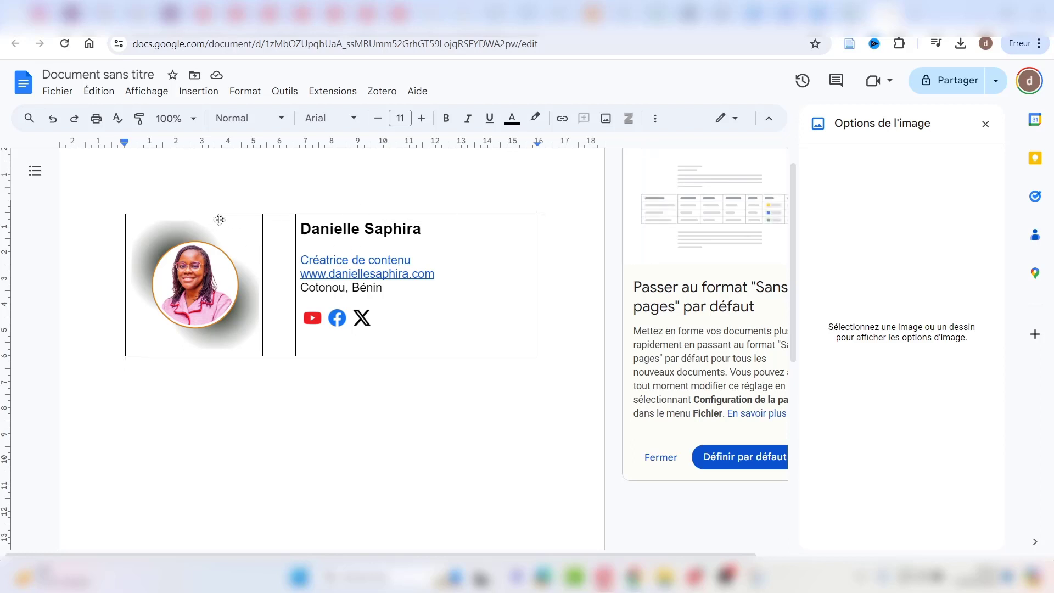
{"action": "left_click", "coordinate": [246, 213]}
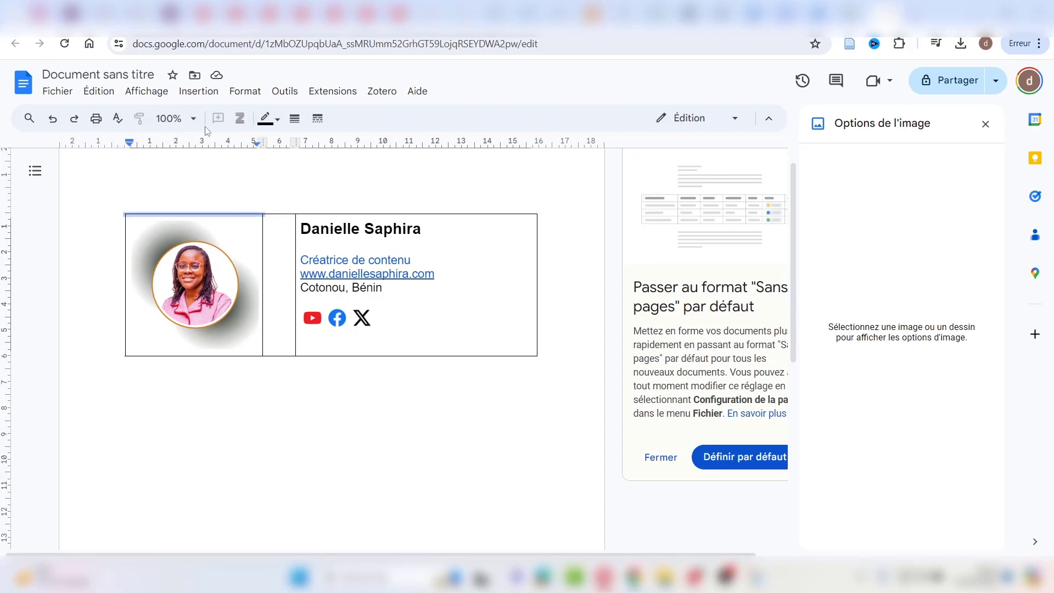
{"action": "left_click", "coordinate": [295, 118]}
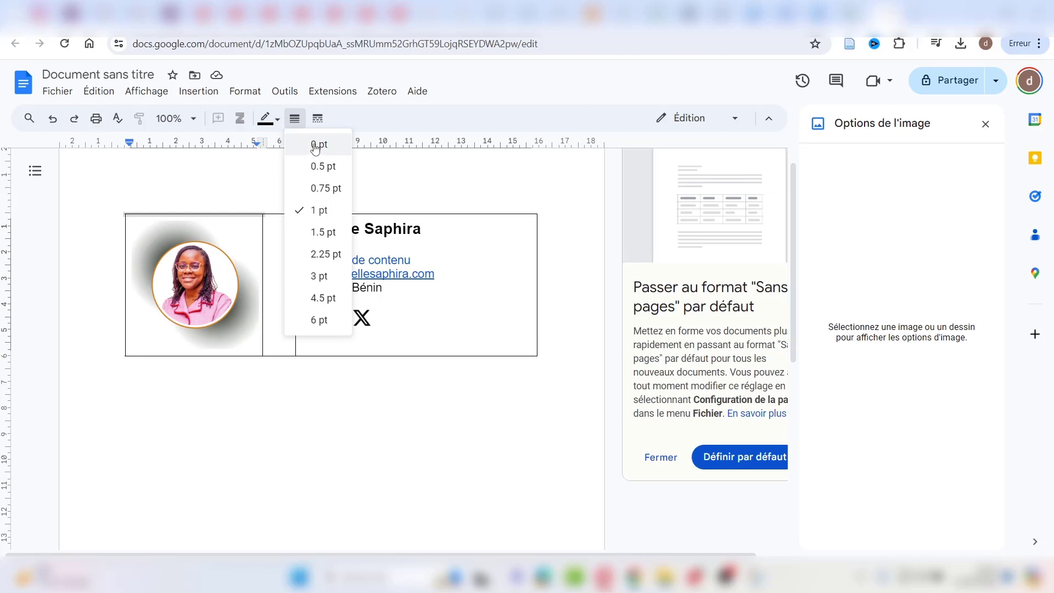
{"action": "left_click", "coordinate": [315, 145]}
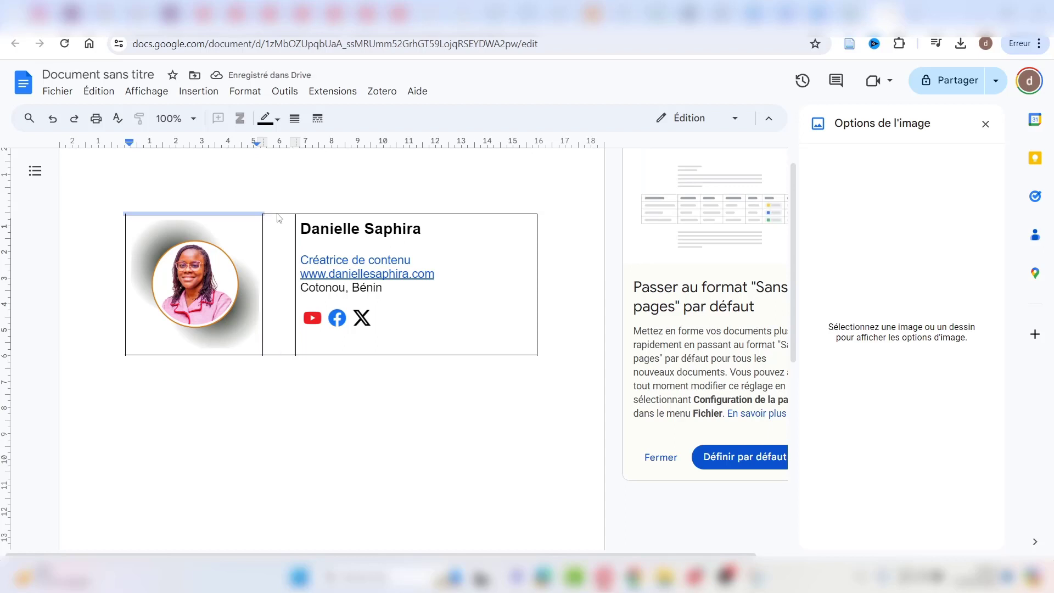
{"action": "left_click", "coordinate": [293, 215]}
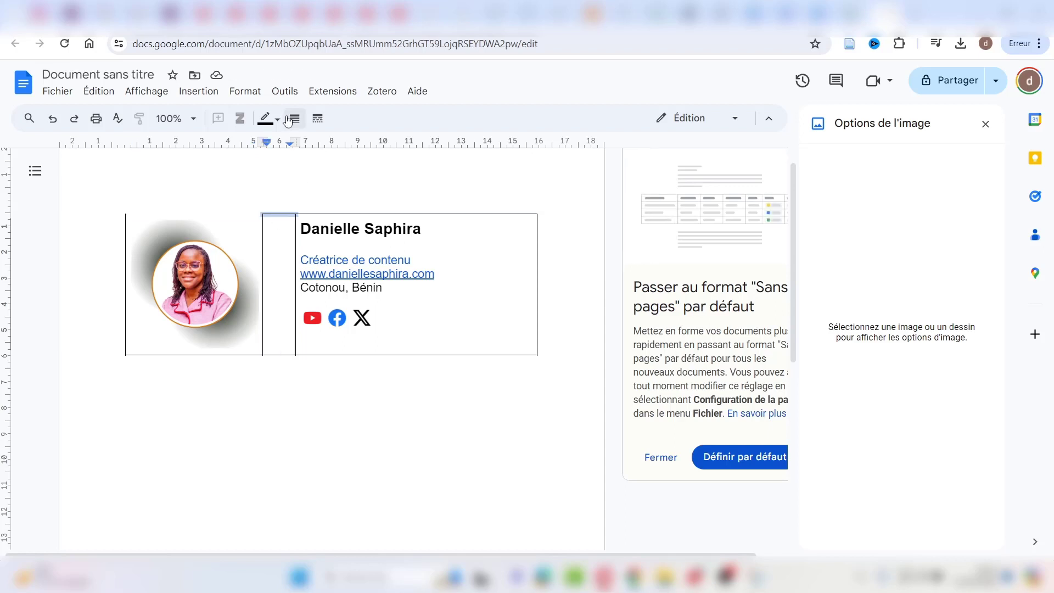
{"action": "left_click", "coordinate": [313, 214]}
{"action": "left_click", "coordinate": [295, 119]}
{"action": "left_click", "coordinate": [311, 146]}
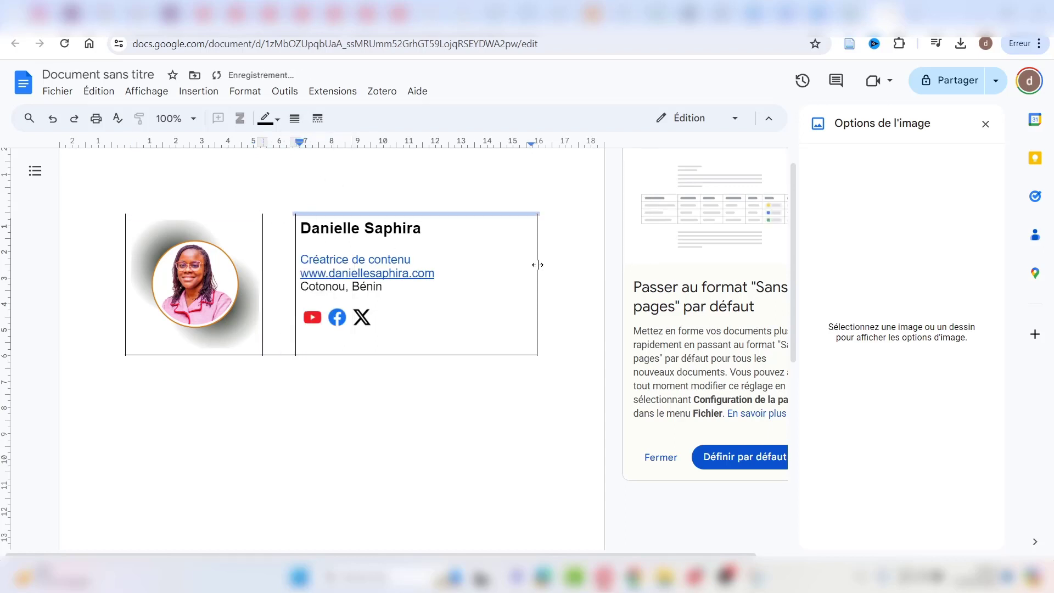
- Set the remaining outer and left borders of the contact-details cell to 0 pt
{"action": "left_click", "coordinate": [440, 356]}
{"action": "left_click", "coordinate": [295, 118]}
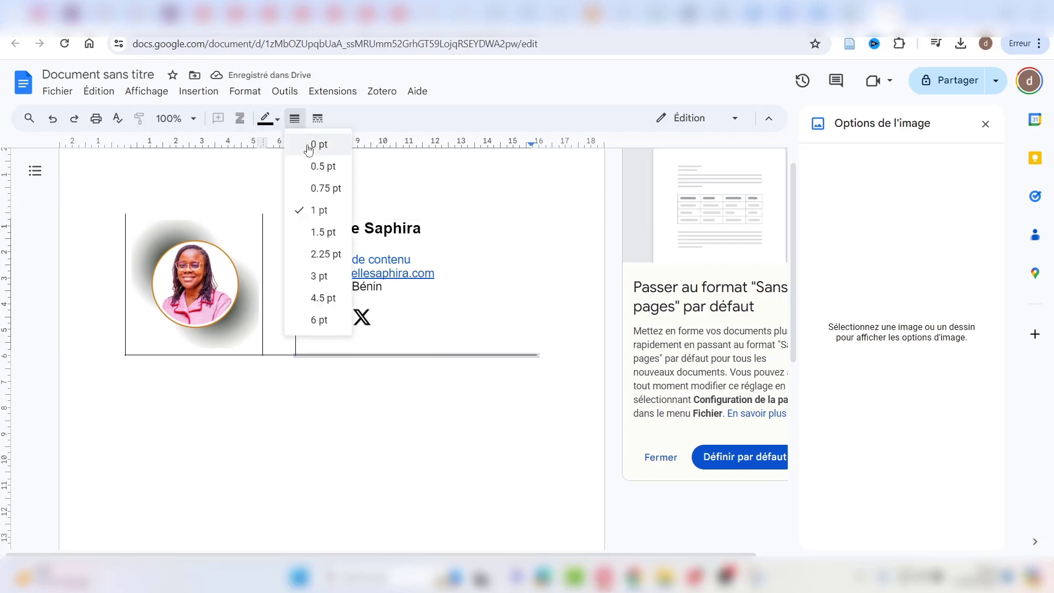
{"action": "left_click", "coordinate": [311, 146]}
{"action": "left_click", "coordinate": [295, 214]}
{"action": "left_click", "coordinate": [295, 118]}
{"action": "left_click", "coordinate": [310, 146]}
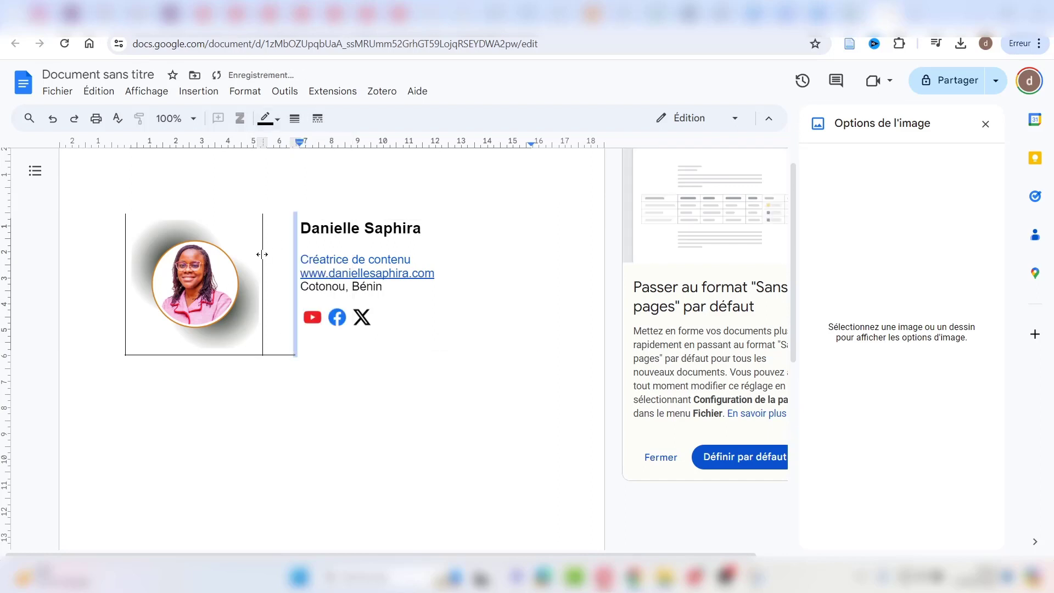
- Set the border between the photo and the narrow middle cell, and the middle cell's bottom border, to 0 pt
{"action": "left_click", "coordinate": [262, 254]}
{"action": "left_click", "coordinate": [295, 118]}
{"action": "left_click", "coordinate": [310, 146]}
{"action": "left_click", "coordinate": [278, 355]}
{"action": "left_click", "coordinate": [294, 119]}
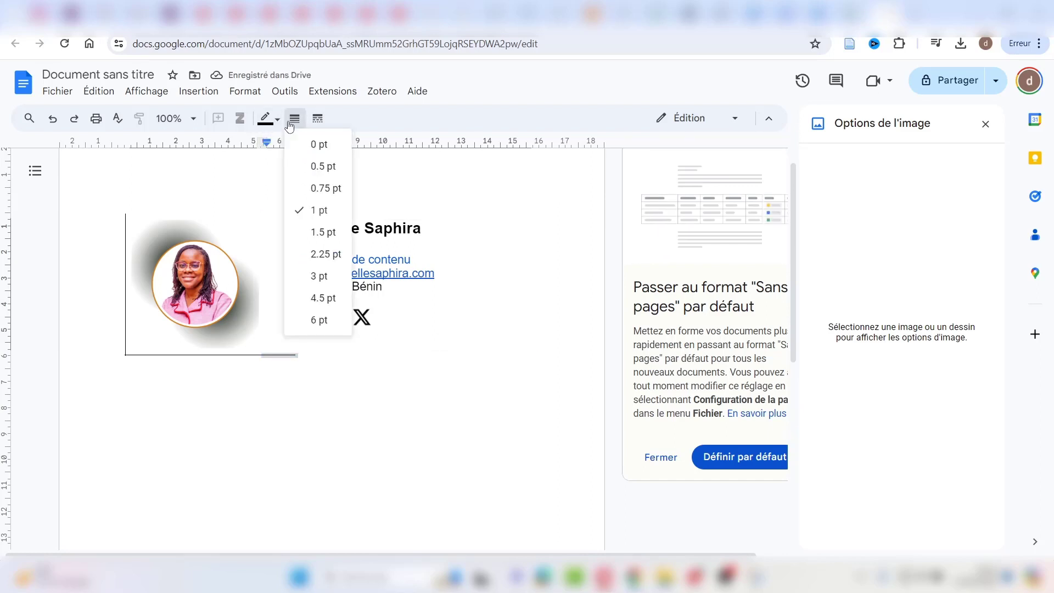
{"action": "left_click", "coordinate": [318, 145]}
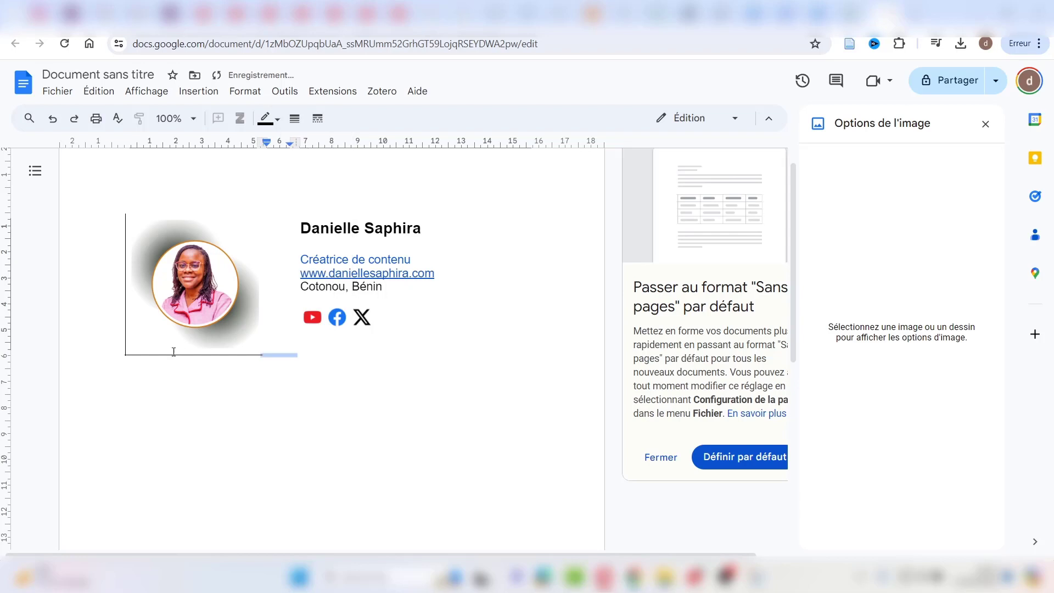
- Set the photo cell's remaining left and bottom borders to 0 pt
{"action": "left_click", "coordinate": [125, 255]}
{"action": "left_click", "coordinate": [295, 119]}
{"action": "left_click", "coordinate": [316, 144]}
{"action": "left_click", "coordinate": [395, 186]}
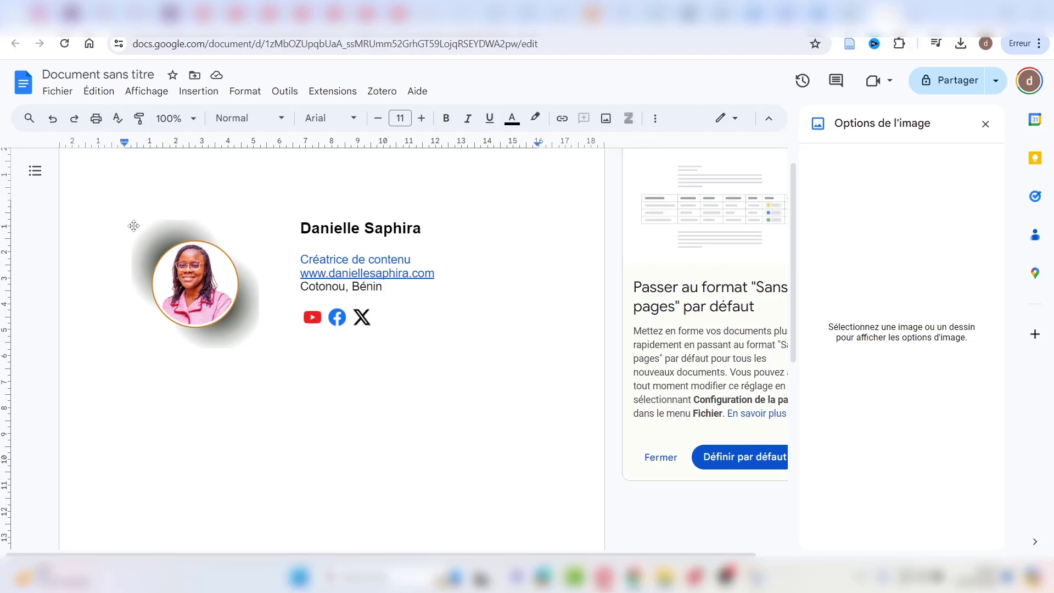
- Copy the entire signature table, switch to Gmail and open its full settings
{"action": "left_click_drag", "start_coordinate": [126, 206], "coordinate": [207, 236]}
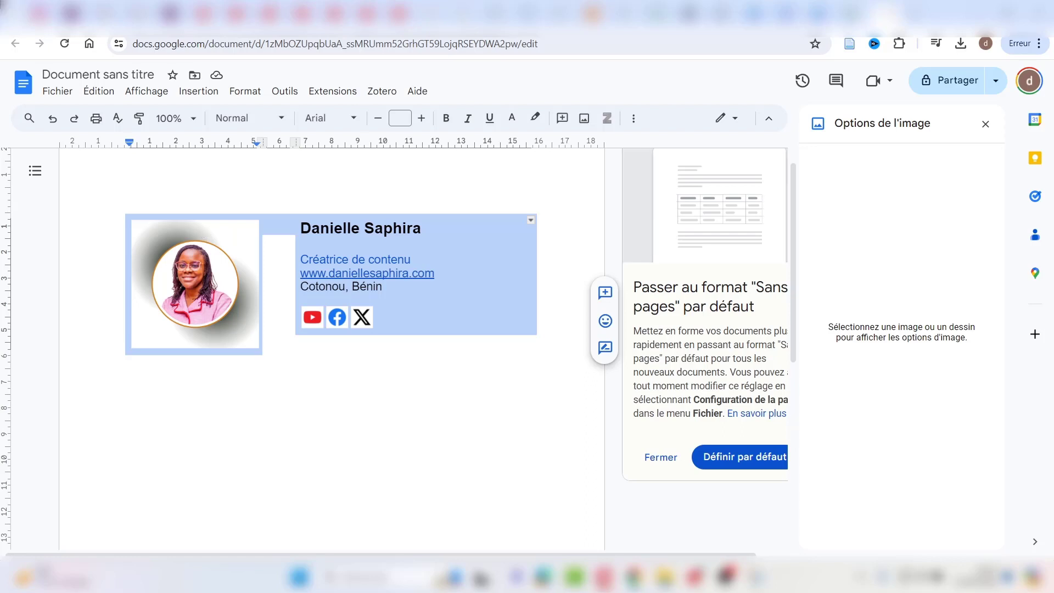
{"action": "left_click", "coordinate": [140, 13]}
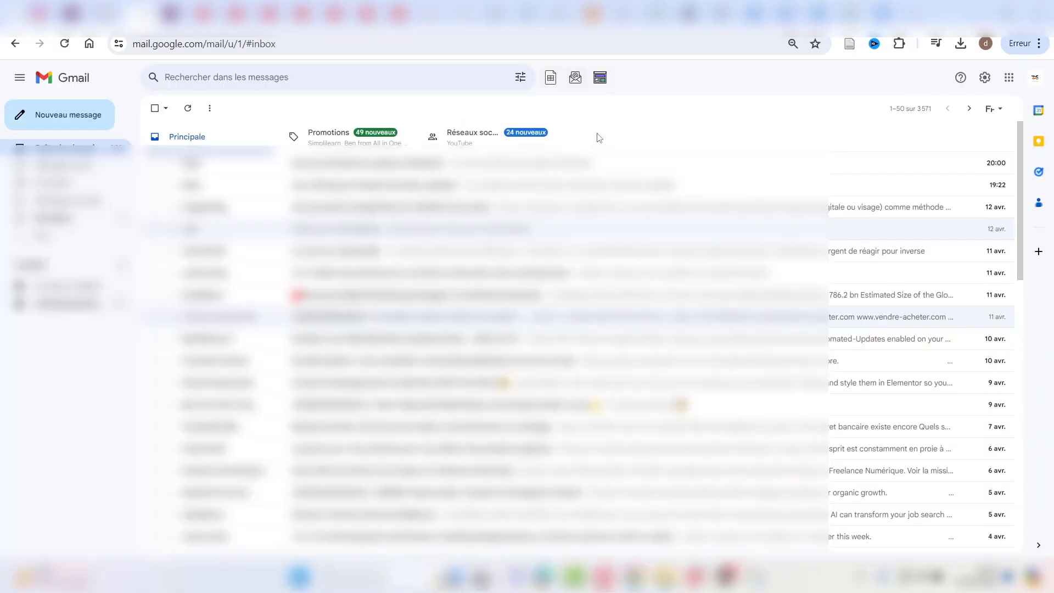
{"action": "left_click", "coordinate": [986, 83]}
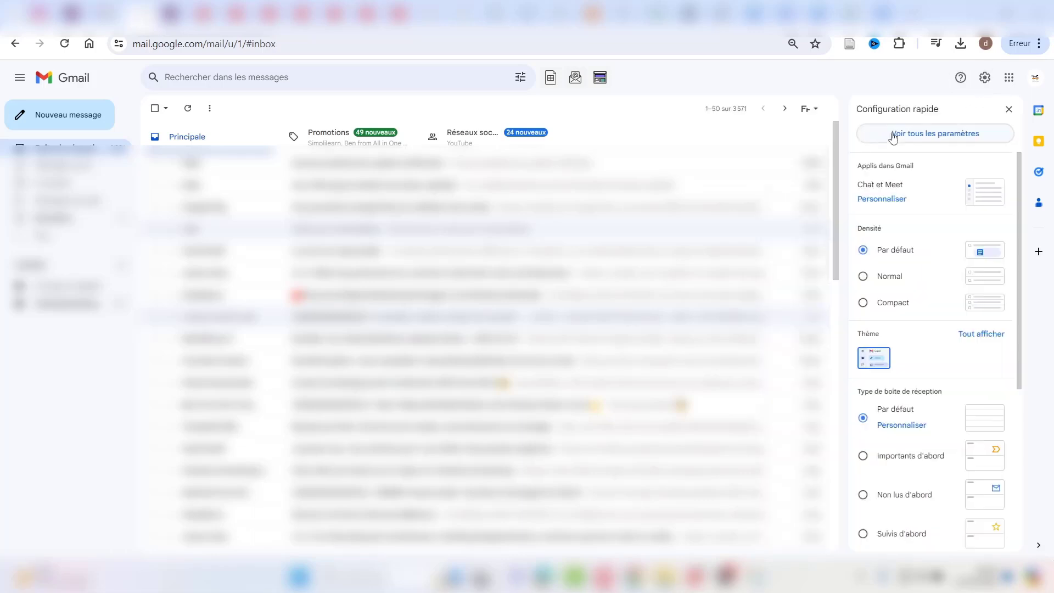
{"action": "left_click", "coordinate": [893, 137]}
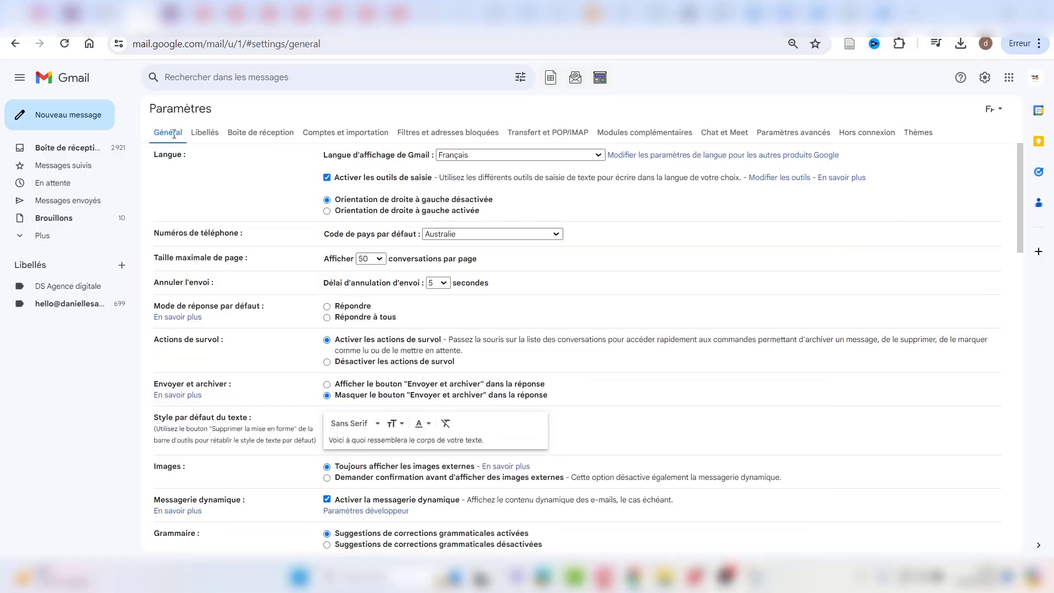
- Create a new e-mail signature named "D S signature" in the general settings
{"action": "scroll", "coordinate": [350, 212], "scroll_direction": "down", "scroll_amount": 8}
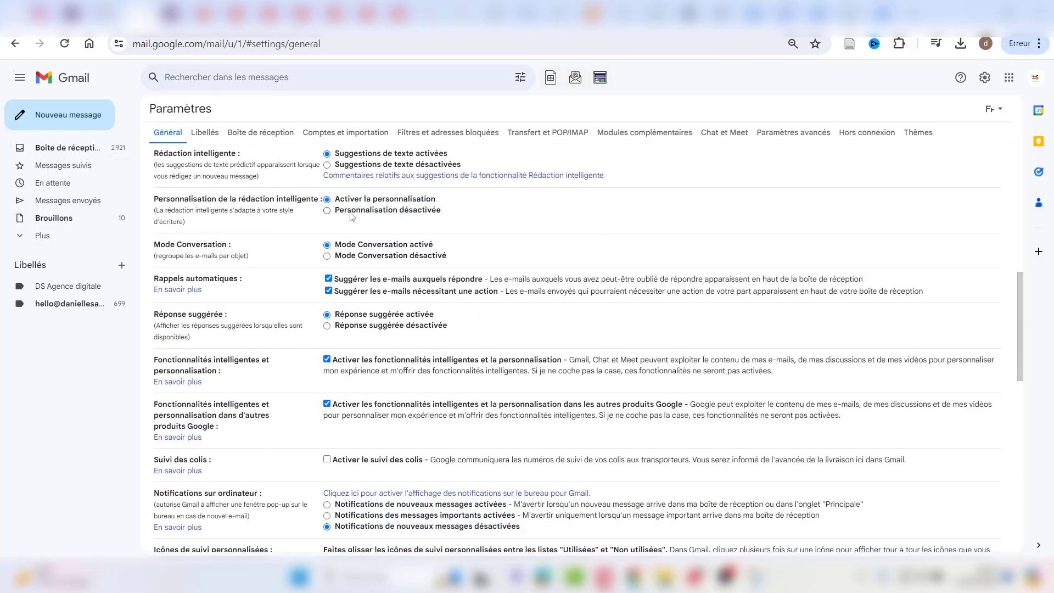
{"action": "scroll", "coordinate": [352, 216], "scroll_direction": "down", "scroll_amount": 6}
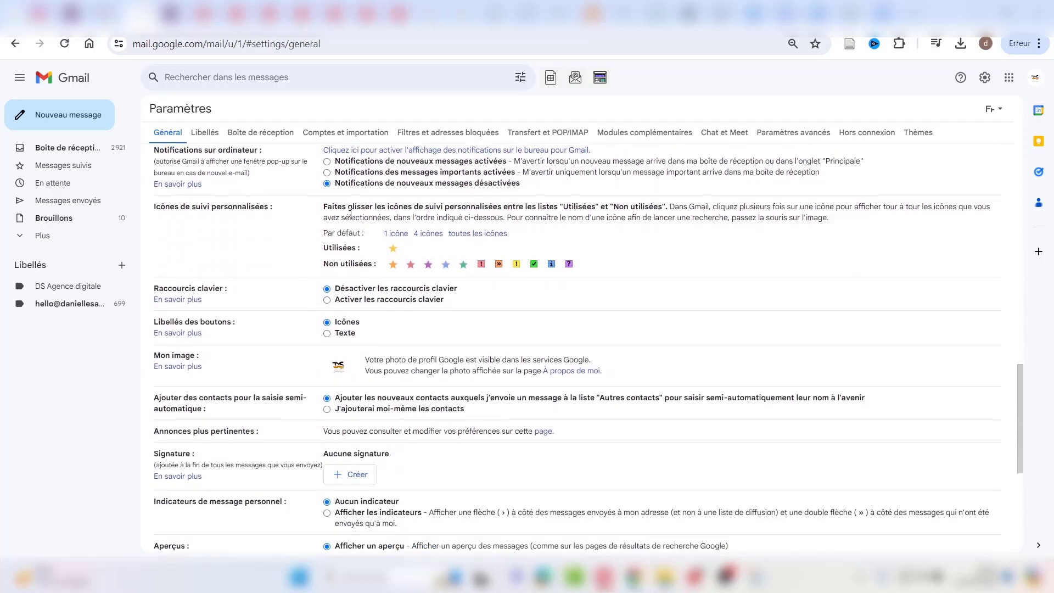
{"action": "scroll", "coordinate": [349, 214], "scroll_direction": "down", "scroll_amount": 1}
{"action": "scroll", "coordinate": [350, 215], "scroll_direction": "down", "scroll_amount": 1}
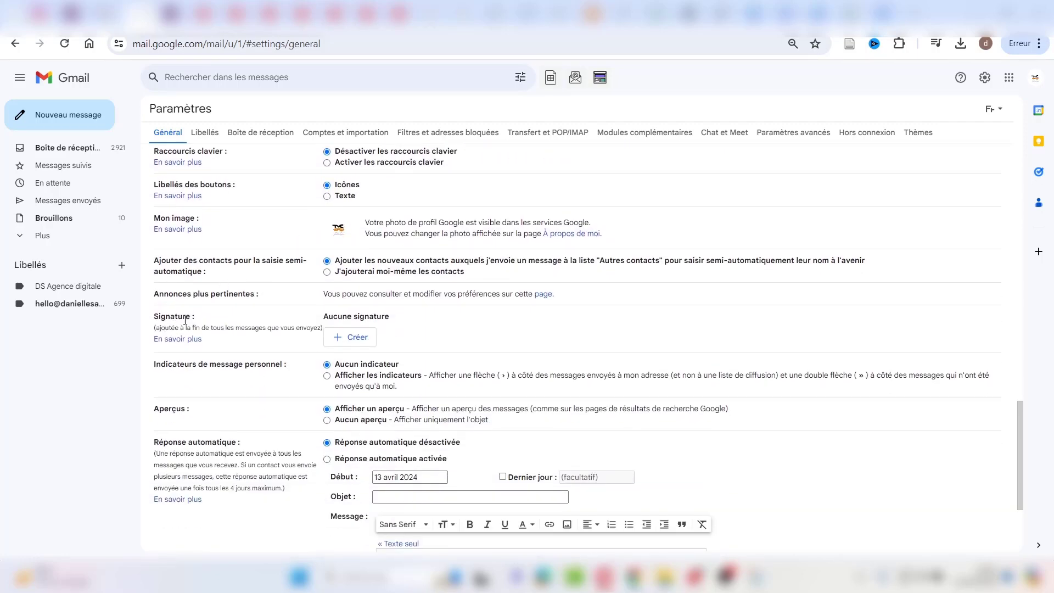
{"action": "left_click", "coordinate": [354, 342]}
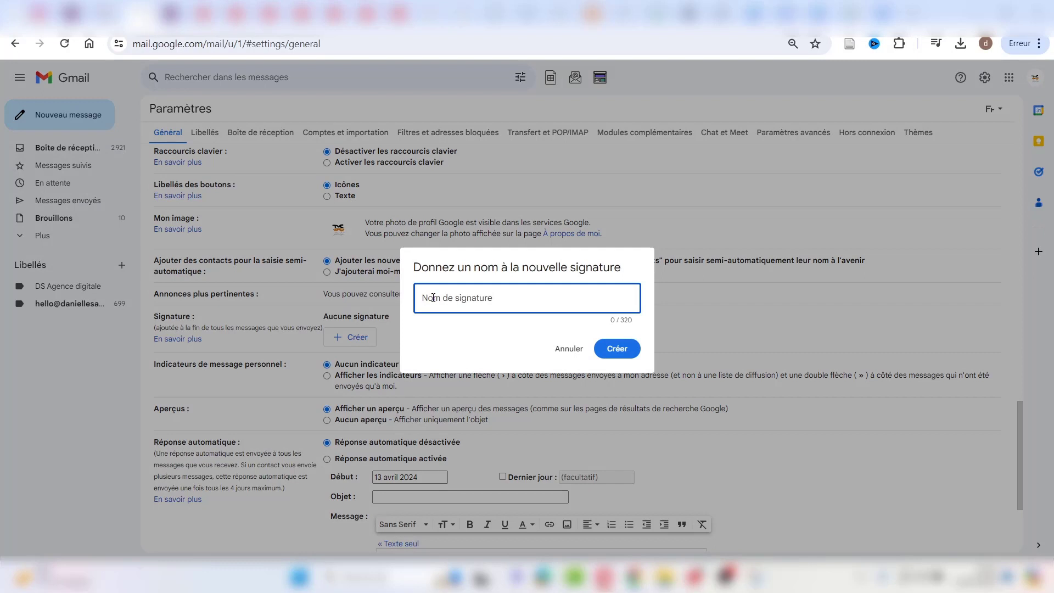
{"action": "type", "text": "Da"}
{"action": "type", "text": " signature"}
{"action": "left_click", "coordinate": [617, 349]}
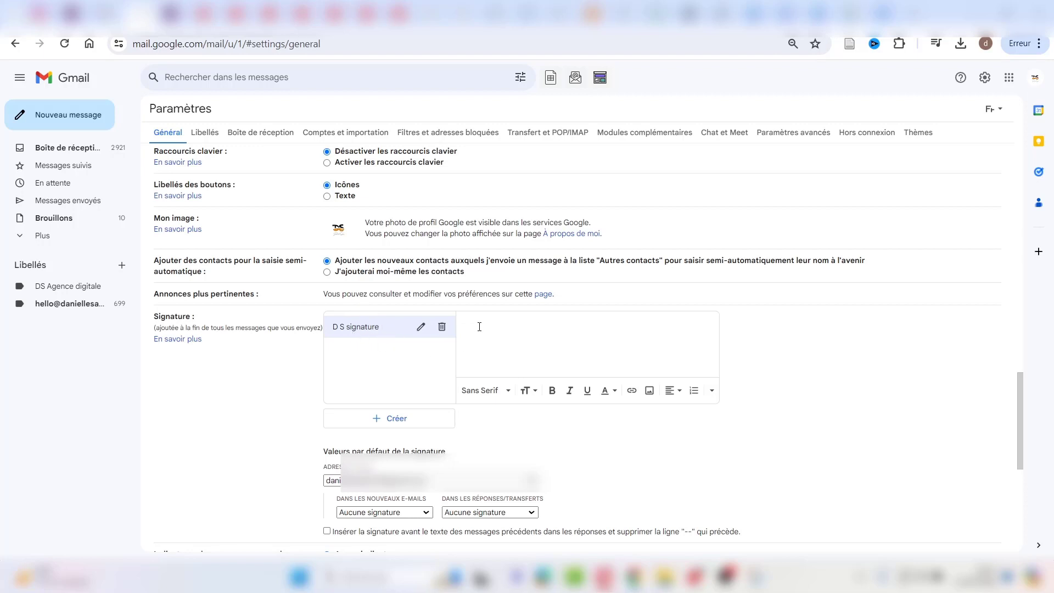
- Paste the copied signature table into the D S signature's content and check it from start to end
{"action": "key", "text": "ctrl+v"}
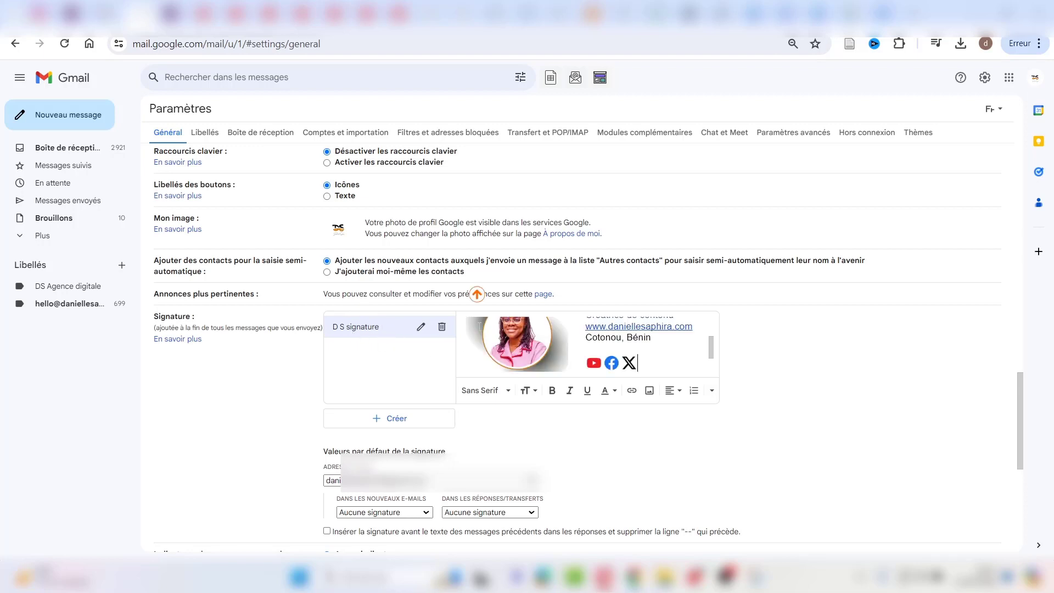
{"action": "scroll", "coordinate": [610, 350], "scroll_direction": "up", "scroll_amount": 5}
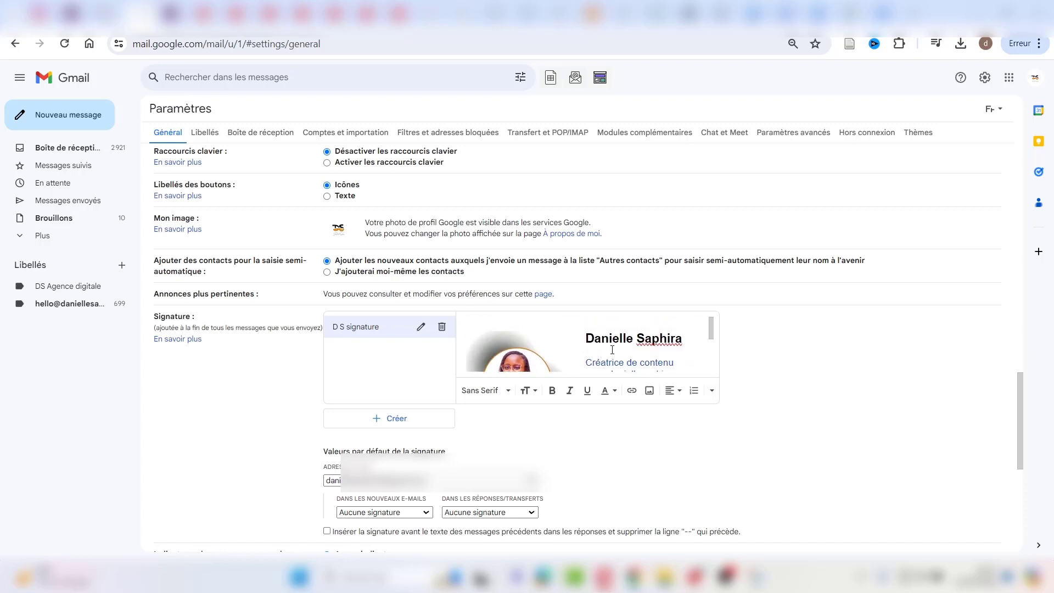
{"action": "scroll", "coordinate": [612, 350], "scroll_direction": "down", "scroll_amount": 5}
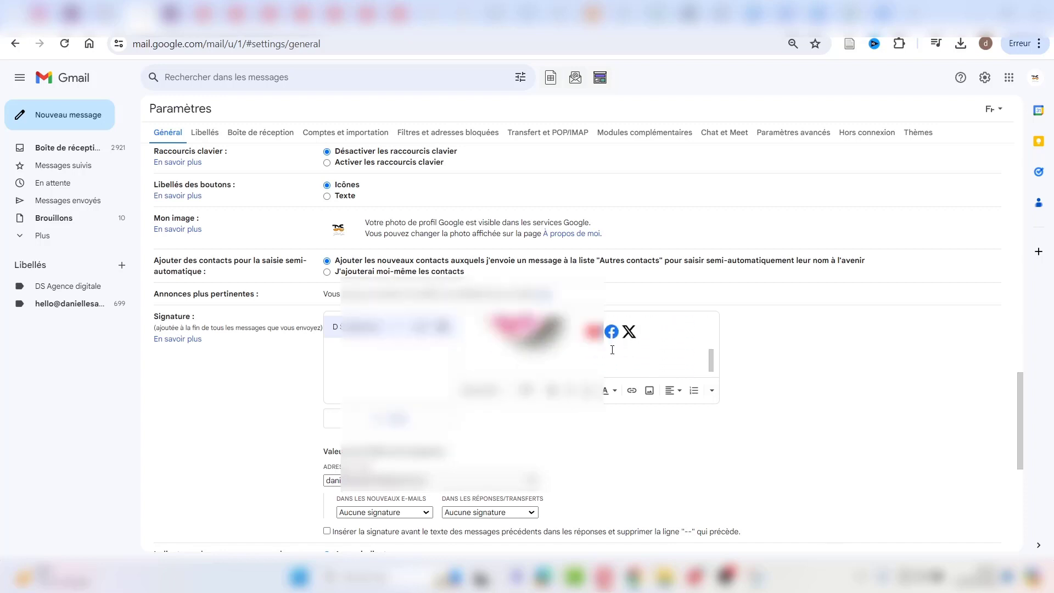
- Make D S signature the custom-domain address's default for both new e-mails and replies/forwards, and save the settings
{"action": "scroll", "coordinate": [613, 349], "scroll_direction": "down", "scroll_amount": 2}
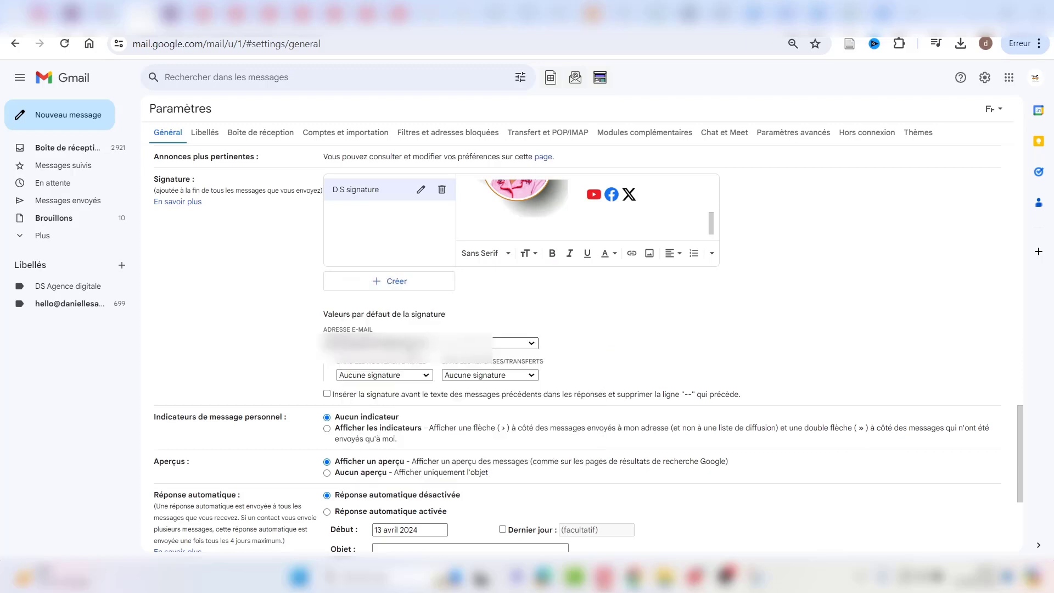
{"action": "left_click", "coordinate": [531, 345]}
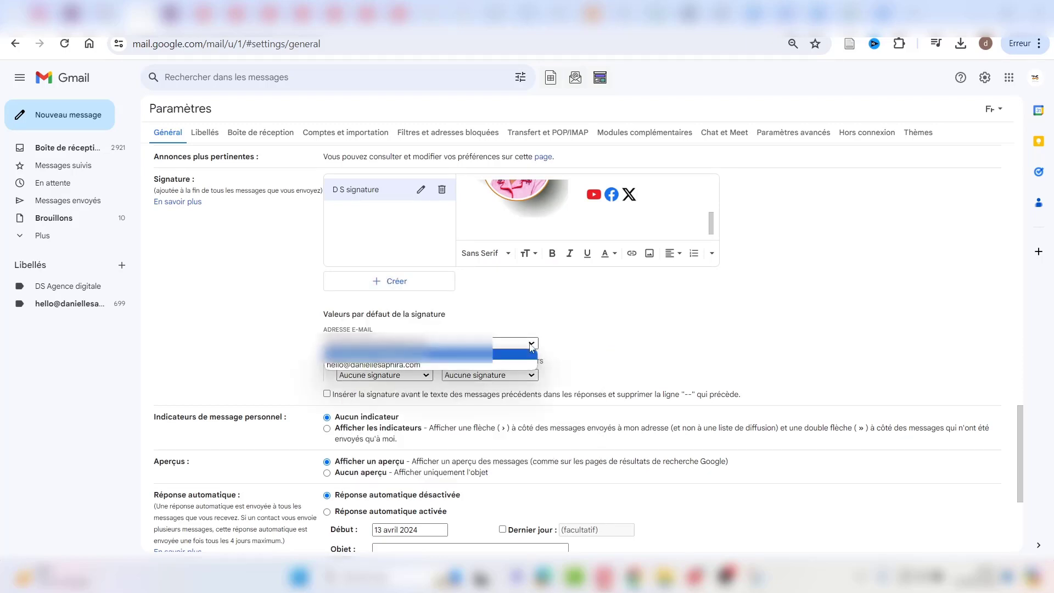
{"action": "left_click", "coordinate": [408, 365]}
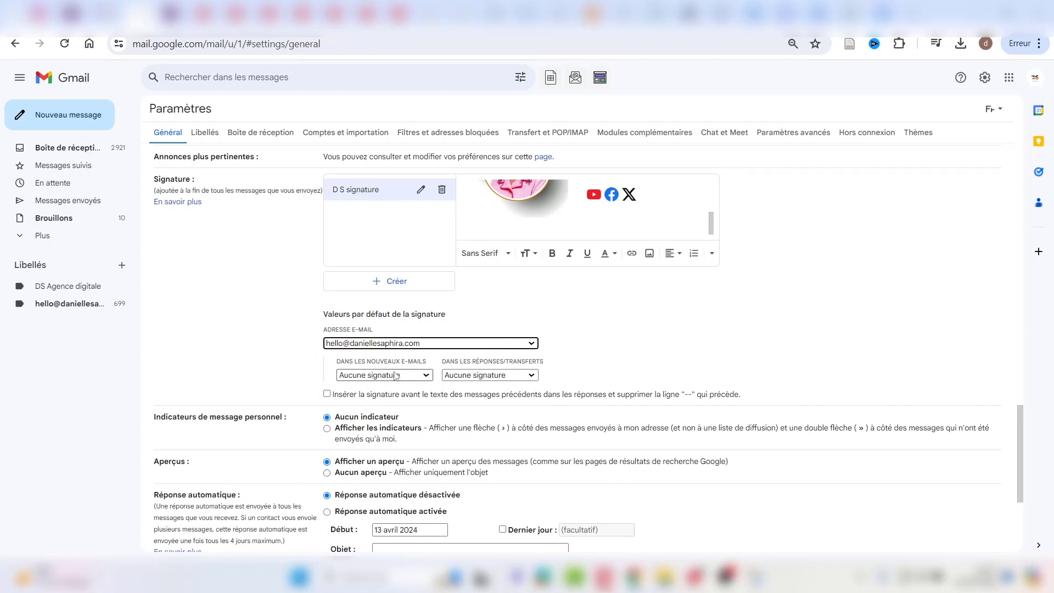
{"action": "left_click", "coordinate": [429, 378]}
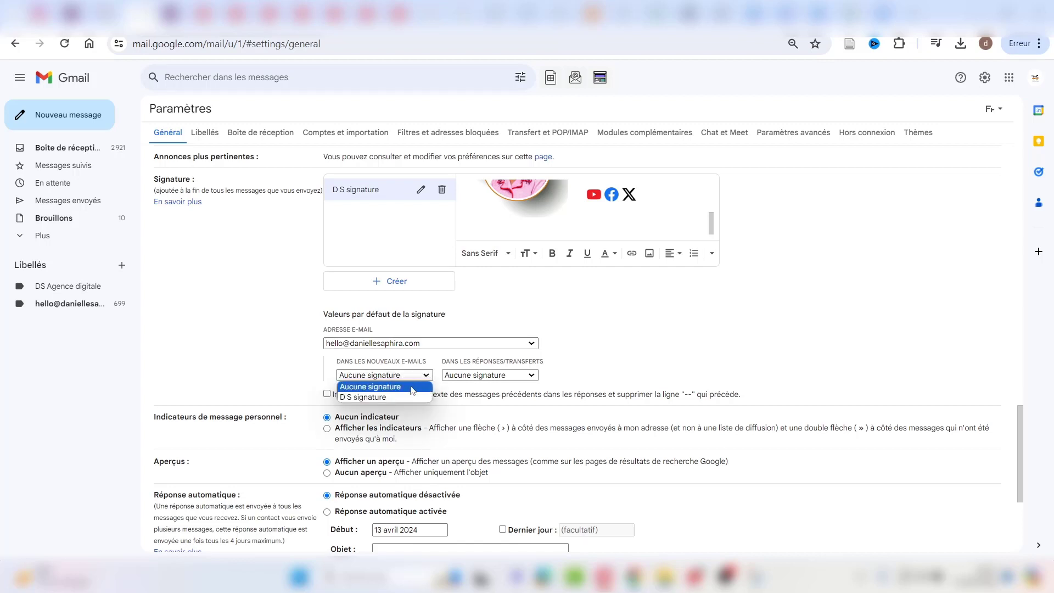
{"action": "left_click", "coordinate": [394, 397]}
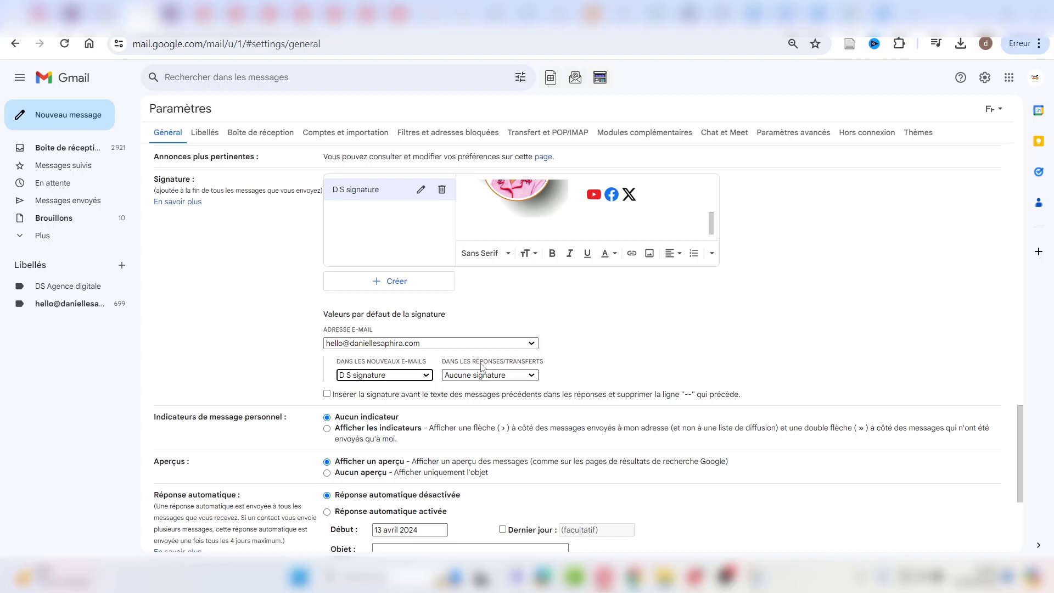
{"action": "left_click", "coordinate": [532, 376]}
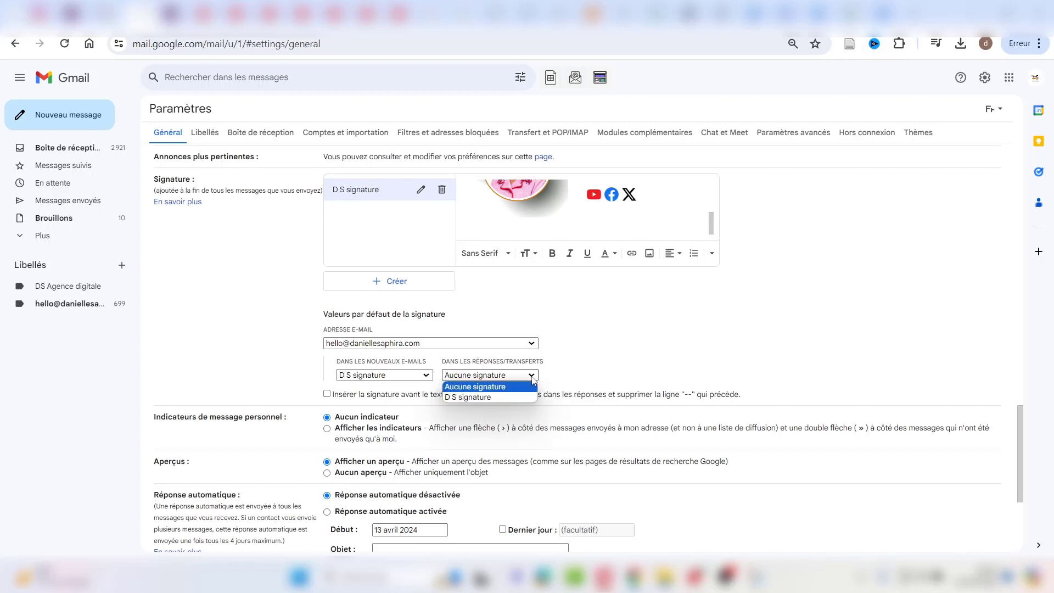
{"action": "left_click", "coordinate": [482, 398]}
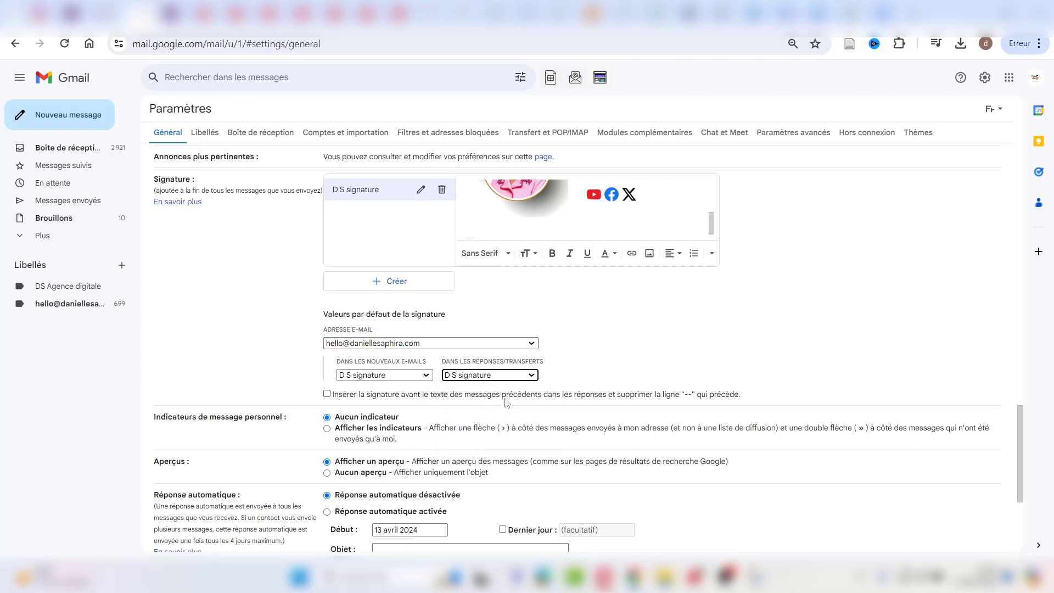
{"action": "scroll", "coordinate": [503, 405], "scroll_direction": "down", "scroll_amount": 4}
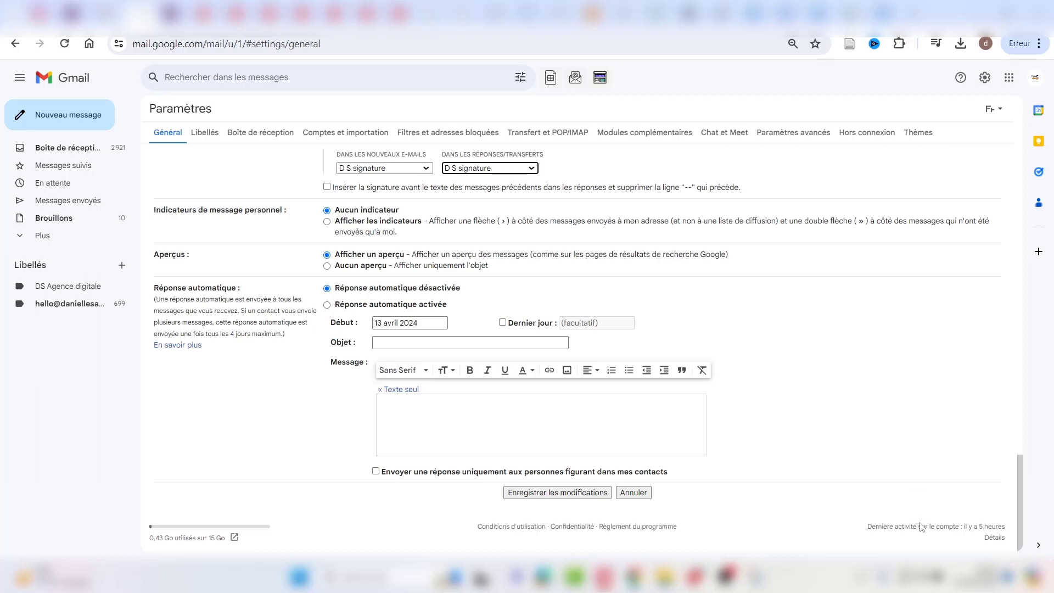
{"action": "left_click", "coordinate": [569, 493]}
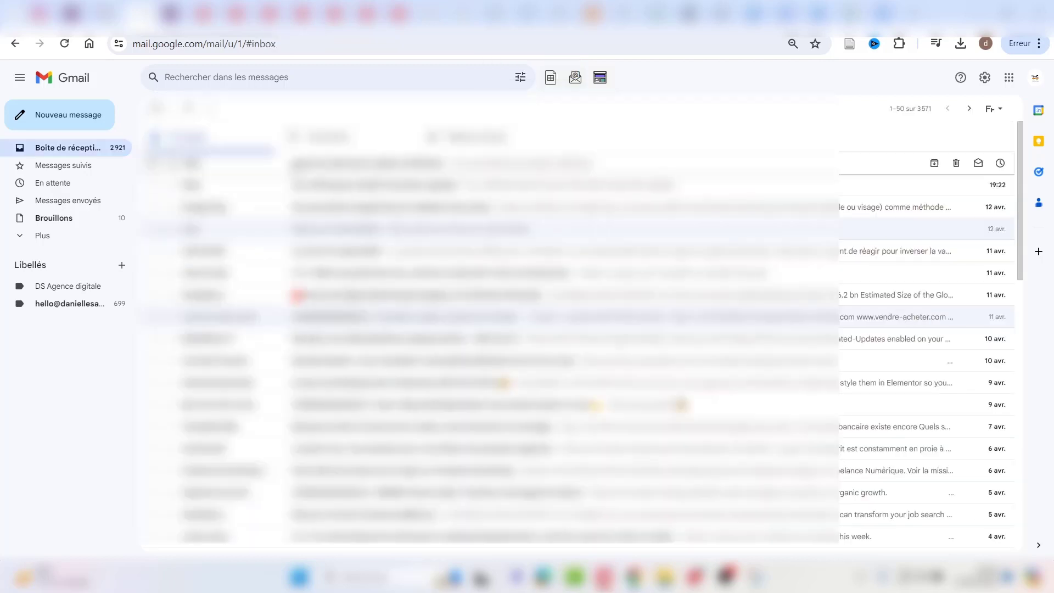
- Start a new message and choose the custom-domain address as its sender to load the signature
{"action": "left_click", "coordinate": [50, 117]}
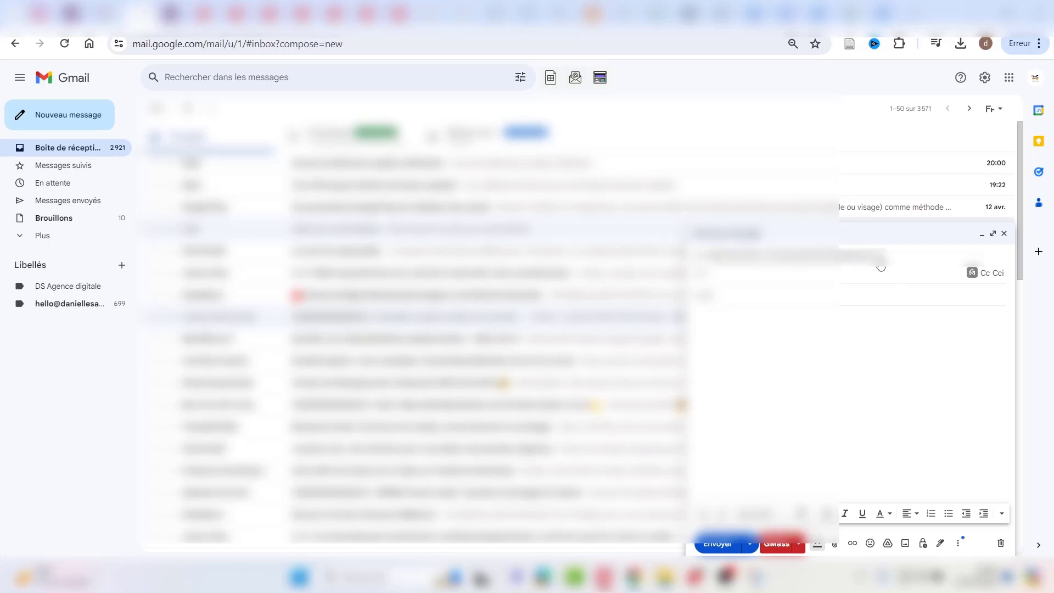
{"action": "left_click", "coordinate": [881, 267]}
{"action": "left_click", "coordinate": [858, 290]}
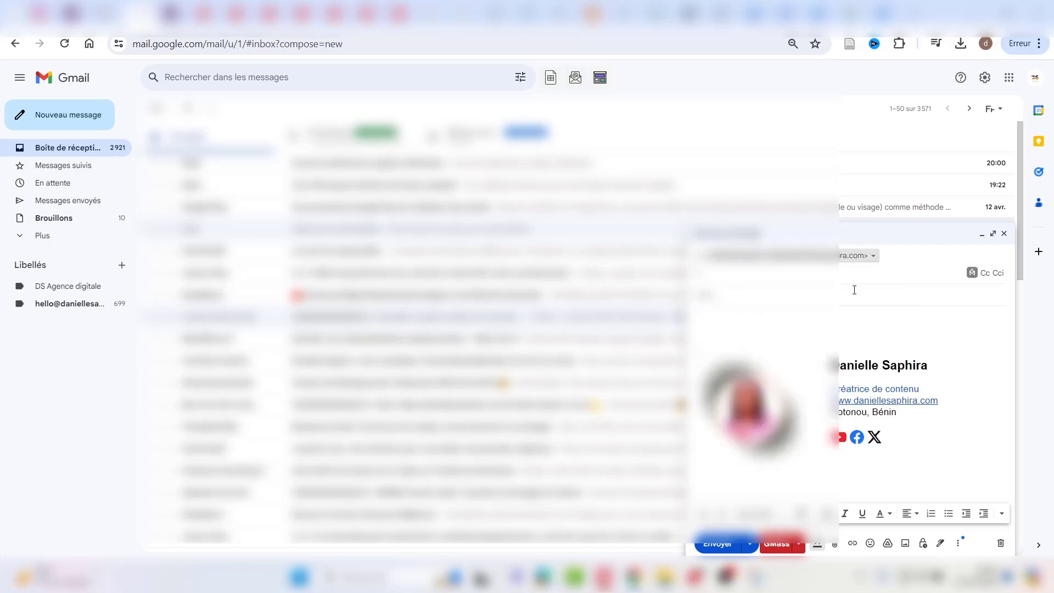